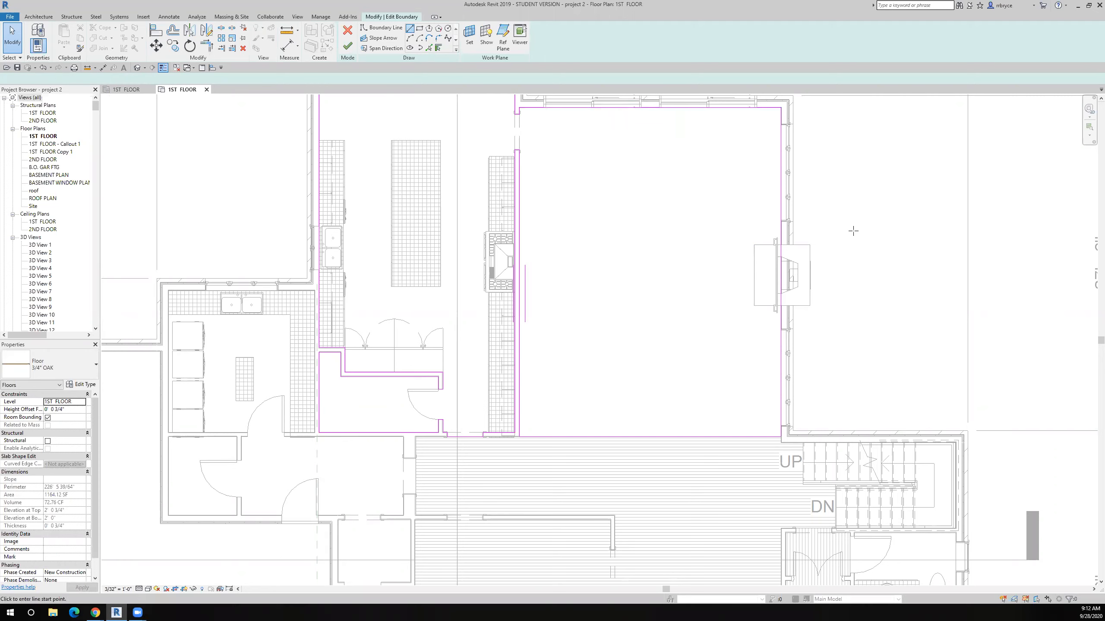
scroll(789, 235, "up", 5)
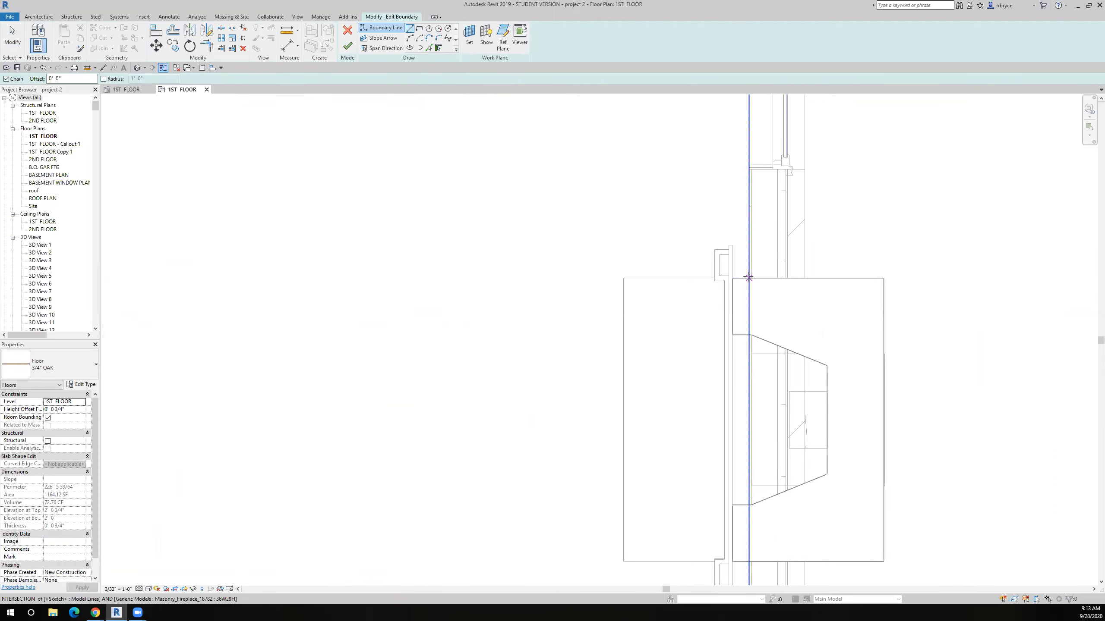
left_click(13, 37)
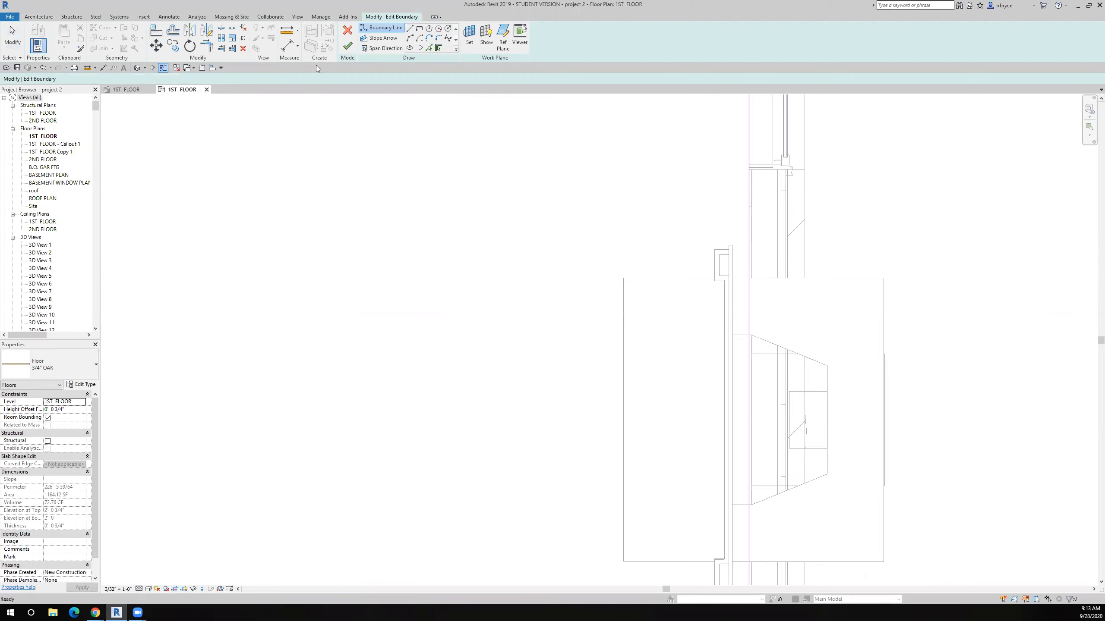
left_click(156, 31)
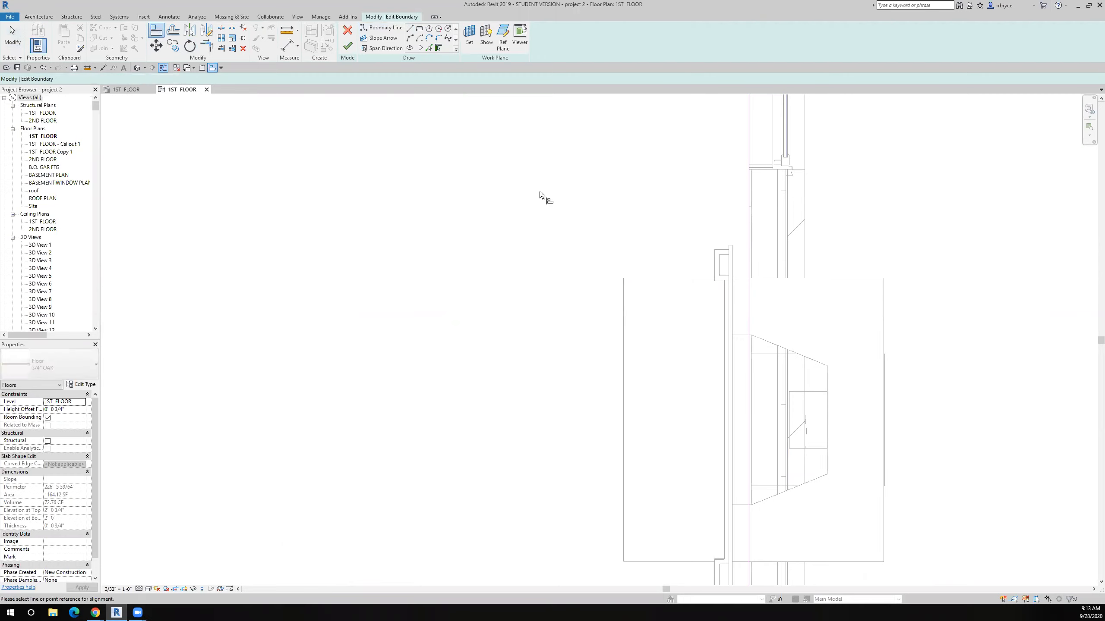
left_click(347, 31)
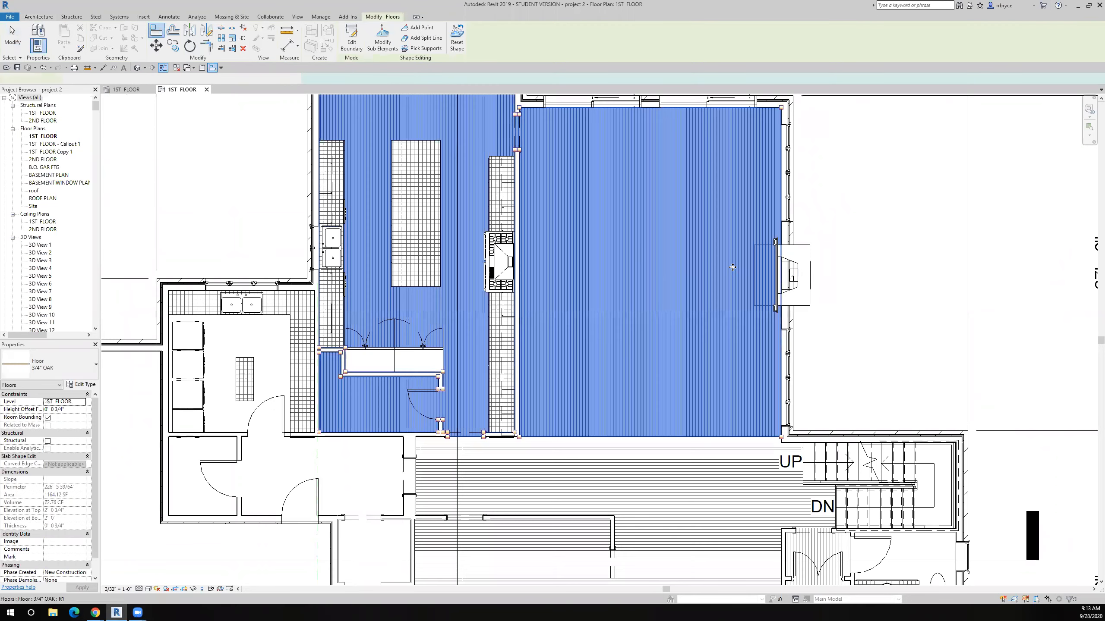
Step: Align the back face of the fireplace surround with the adjacent edge of the 3/4" OAK floor
scroll(757, 250, "up", 5)
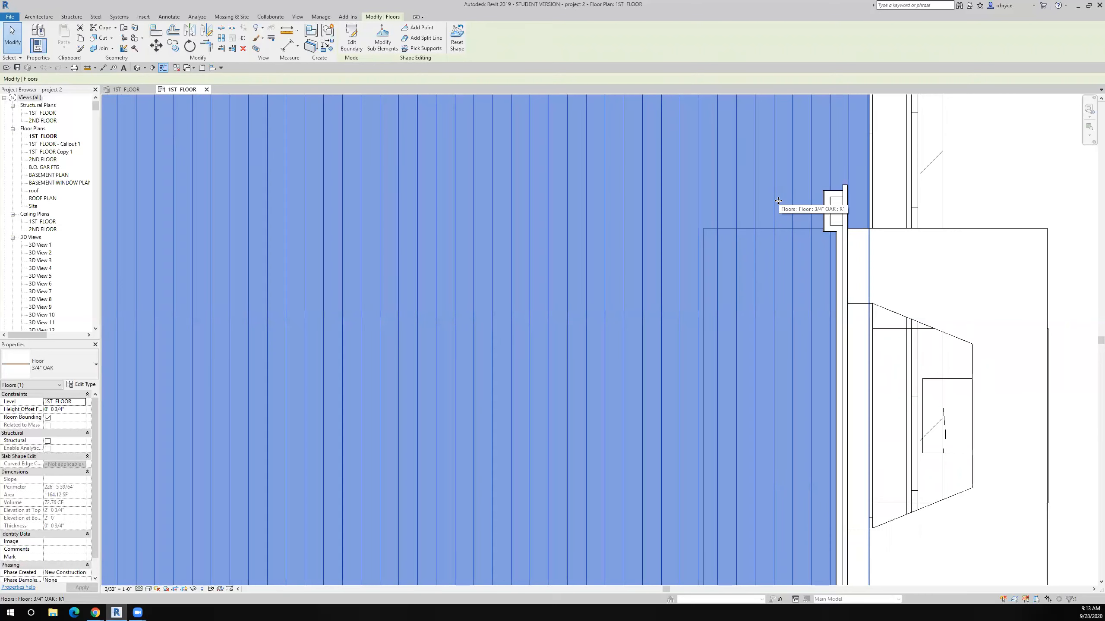
scroll(778, 200, "down", 3)
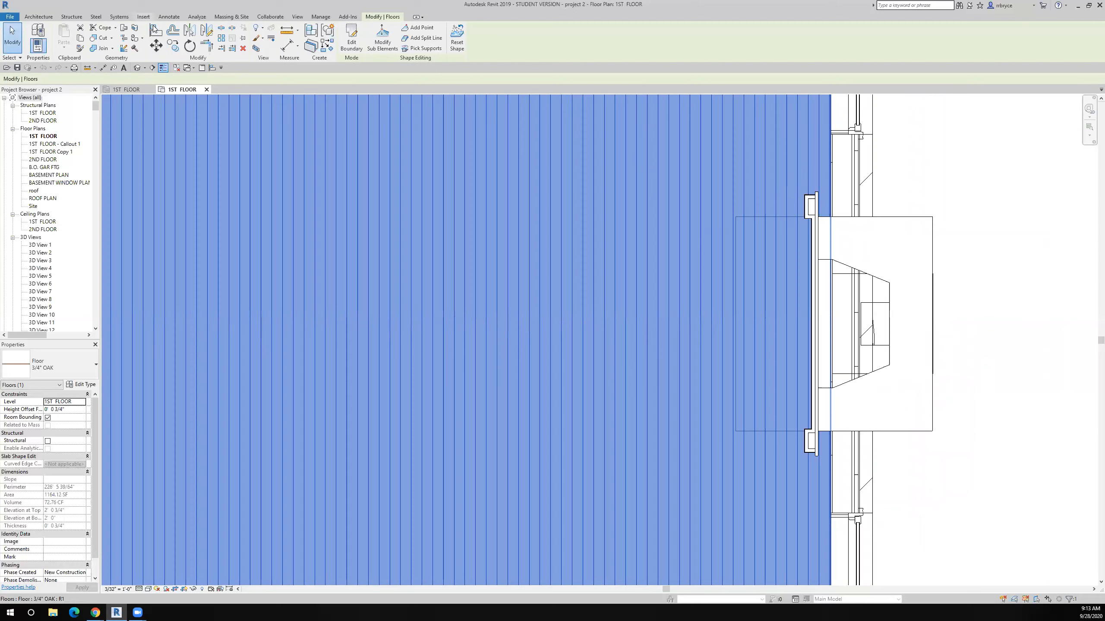
scroll(826, 202, "up", 5)
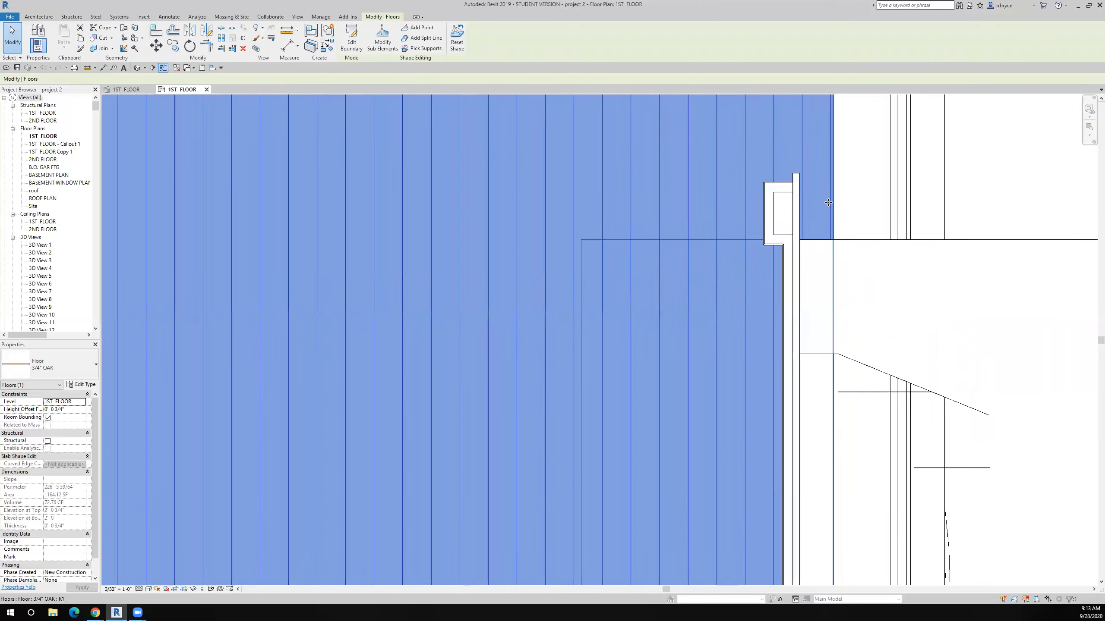
left_click(156, 31)
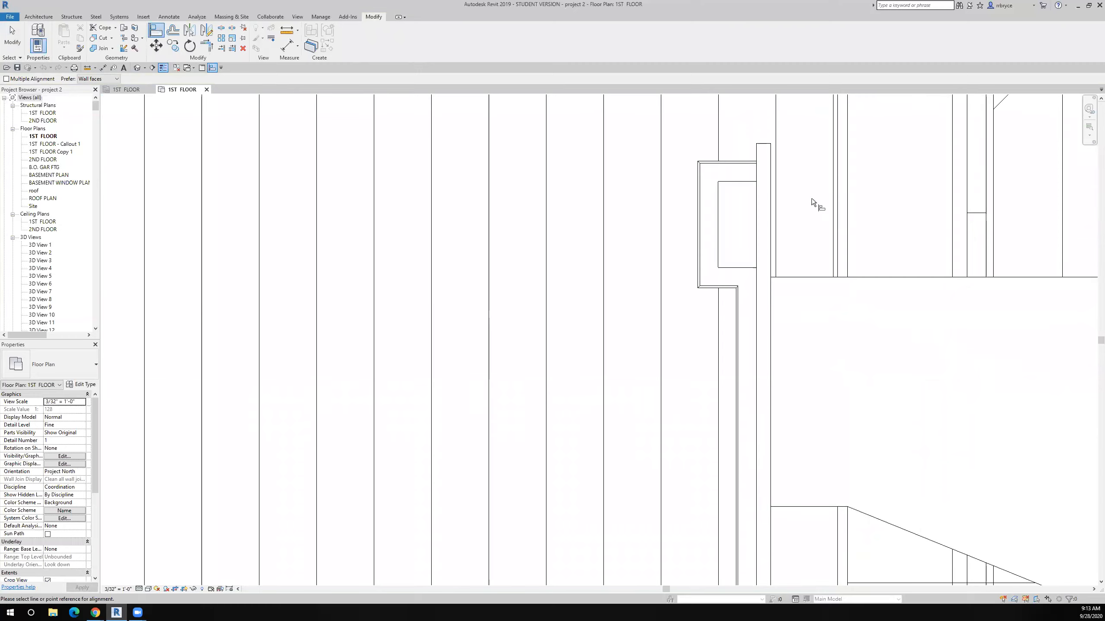
scroll(814, 201, "down", 3)
scroll(818, 202, "up", 2)
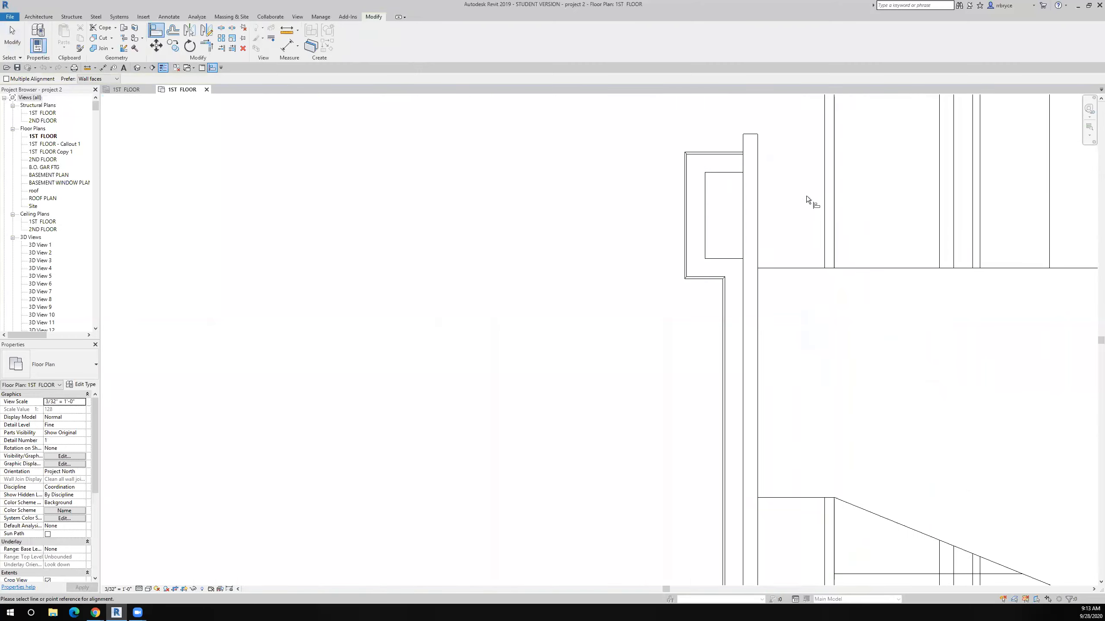
left_click(823, 216)
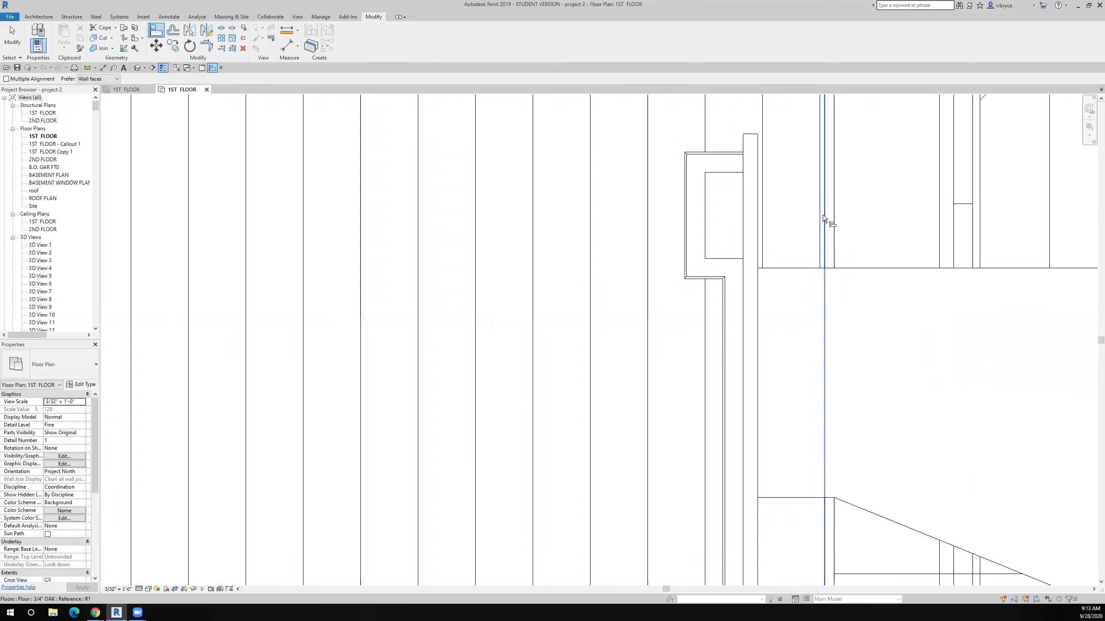
left_click(760, 203)
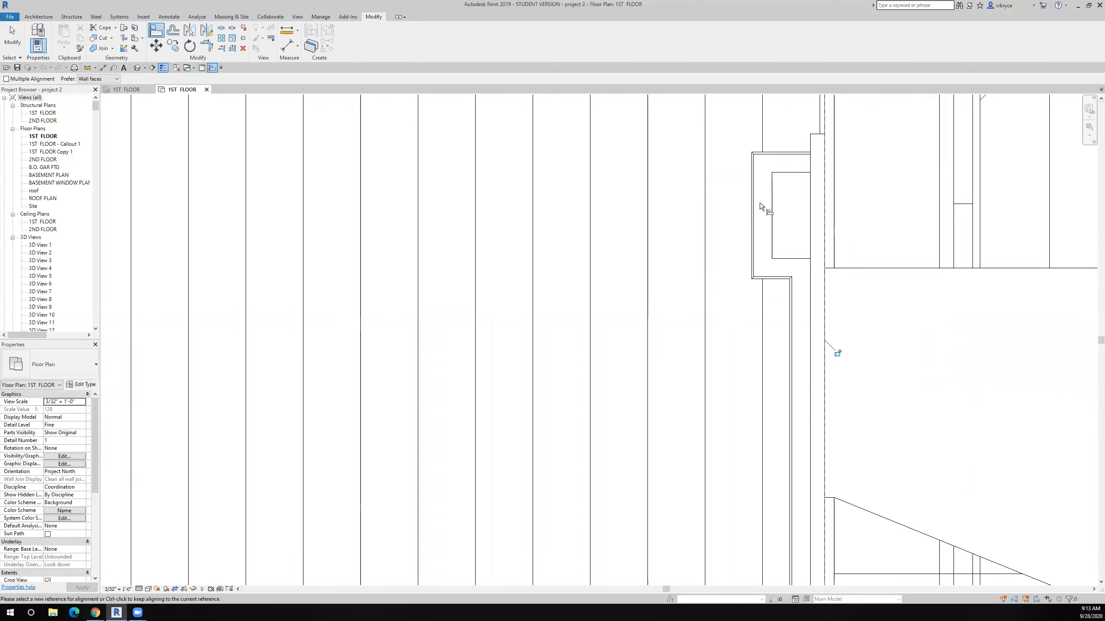
scroll(759, 202, "down", 5)
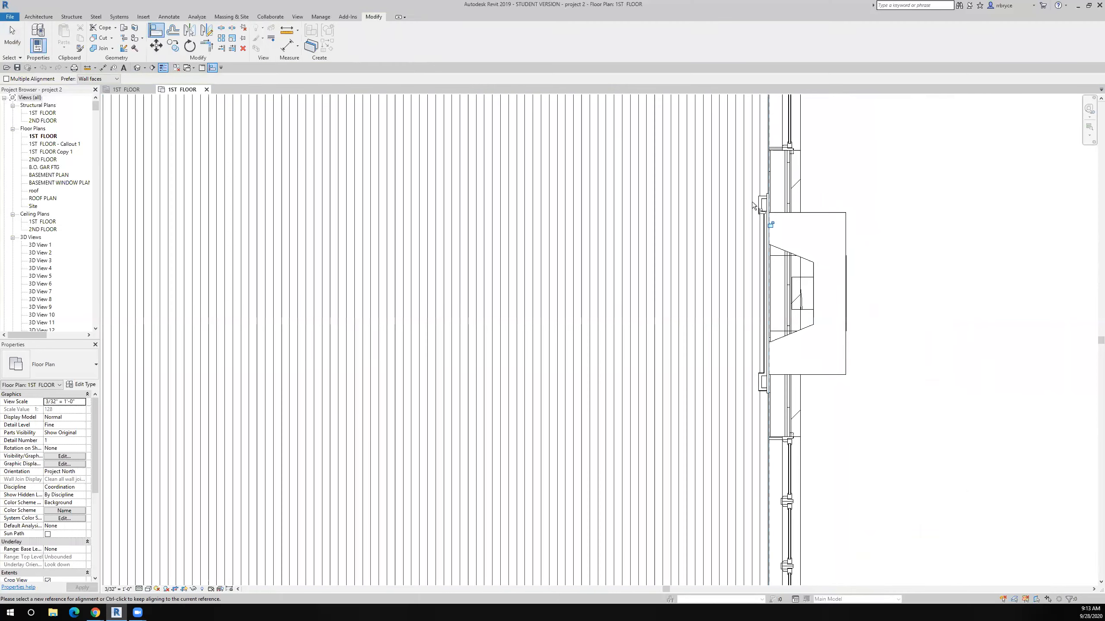
left_click(10, 43)
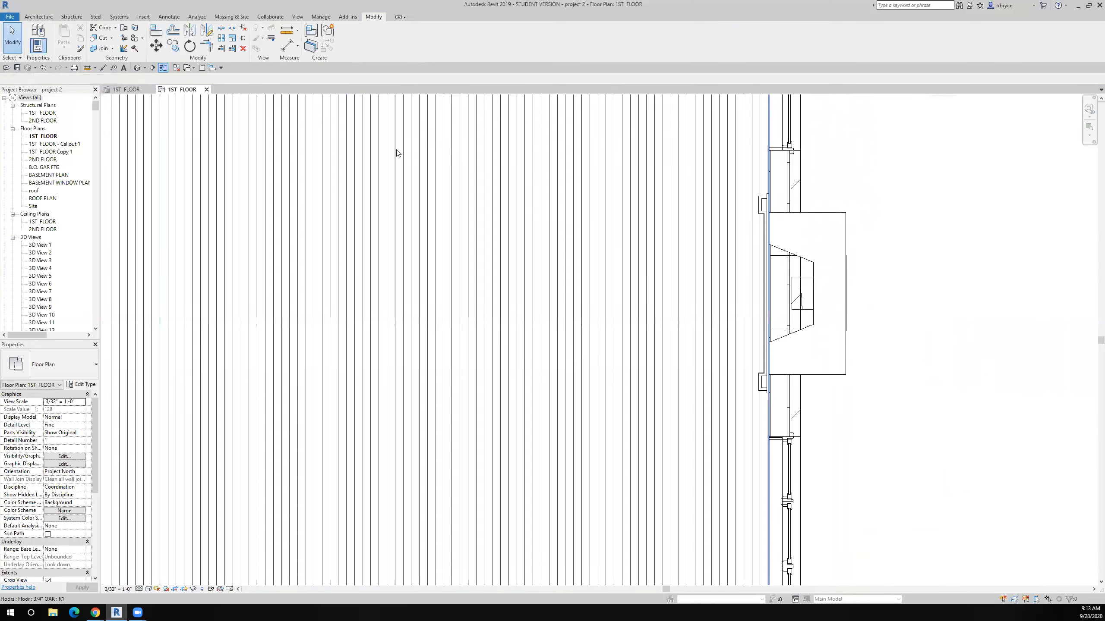
Step: Edit the 3/4" OAK floor's boundary and trace lines from the floor edge around the fireplace's upper trim block to the hearth edge
left_click(396, 149)
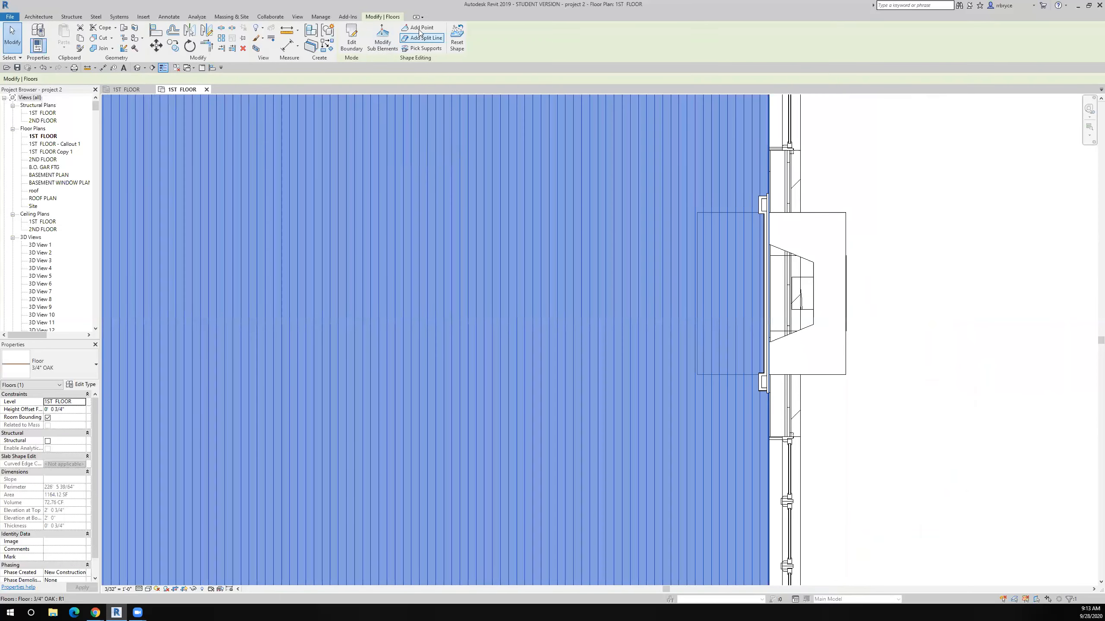
left_click(352, 41)
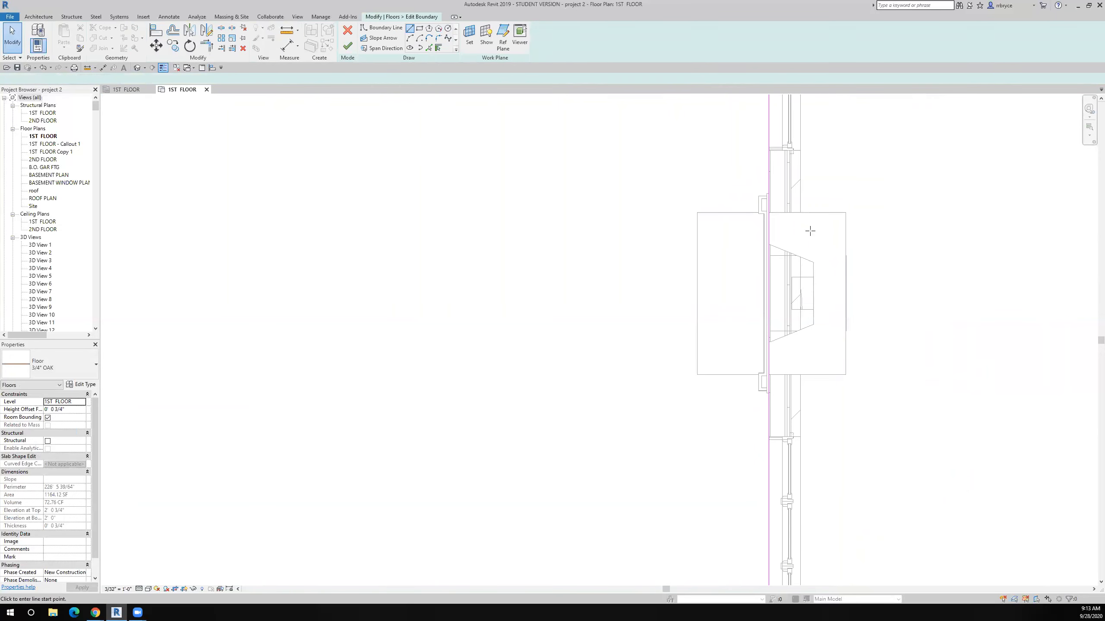
scroll(783, 213, "up", 5)
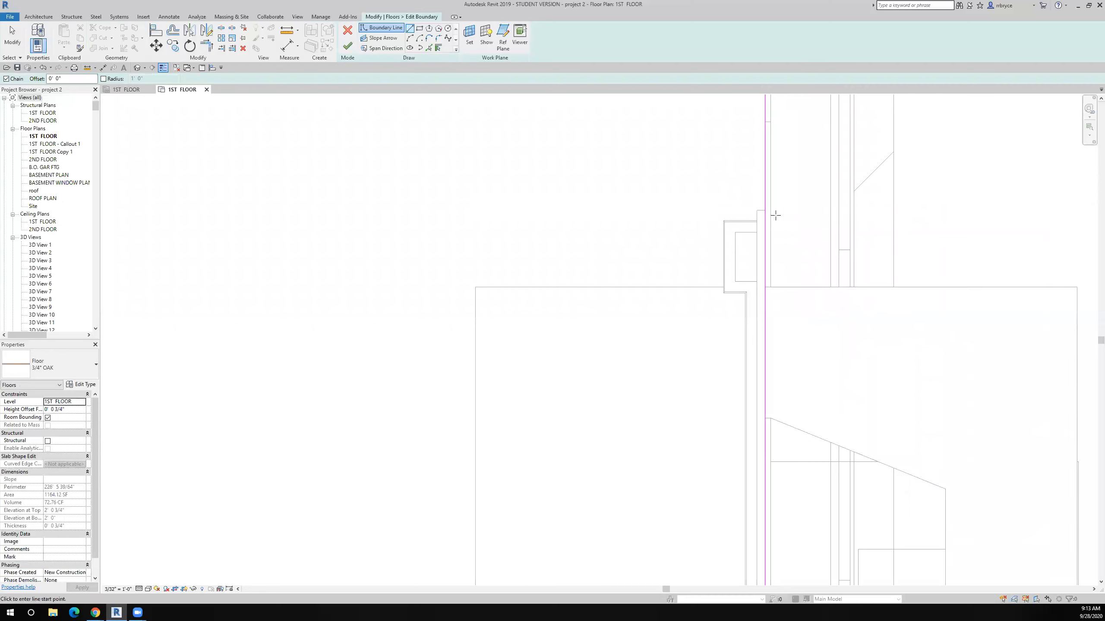
left_click(762, 210)
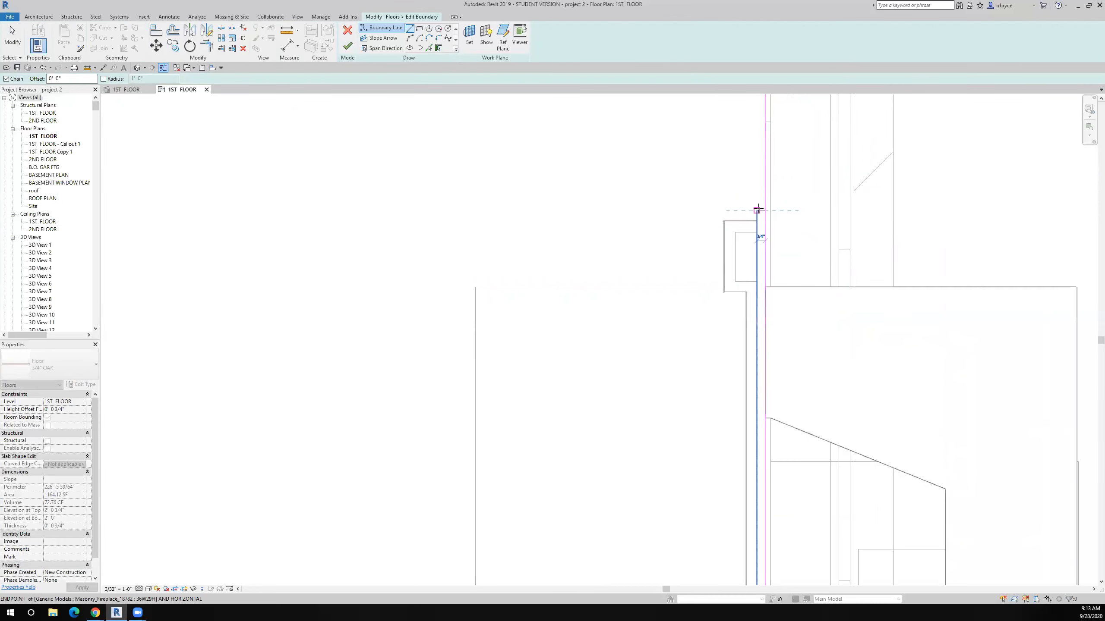
left_click(757, 221)
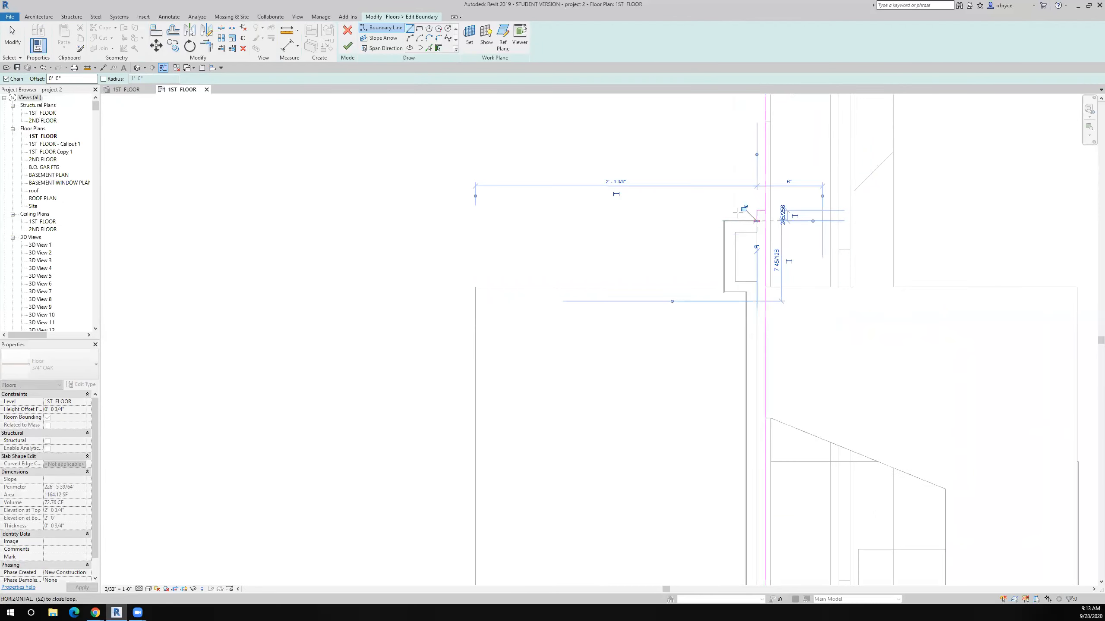
left_click(724, 220)
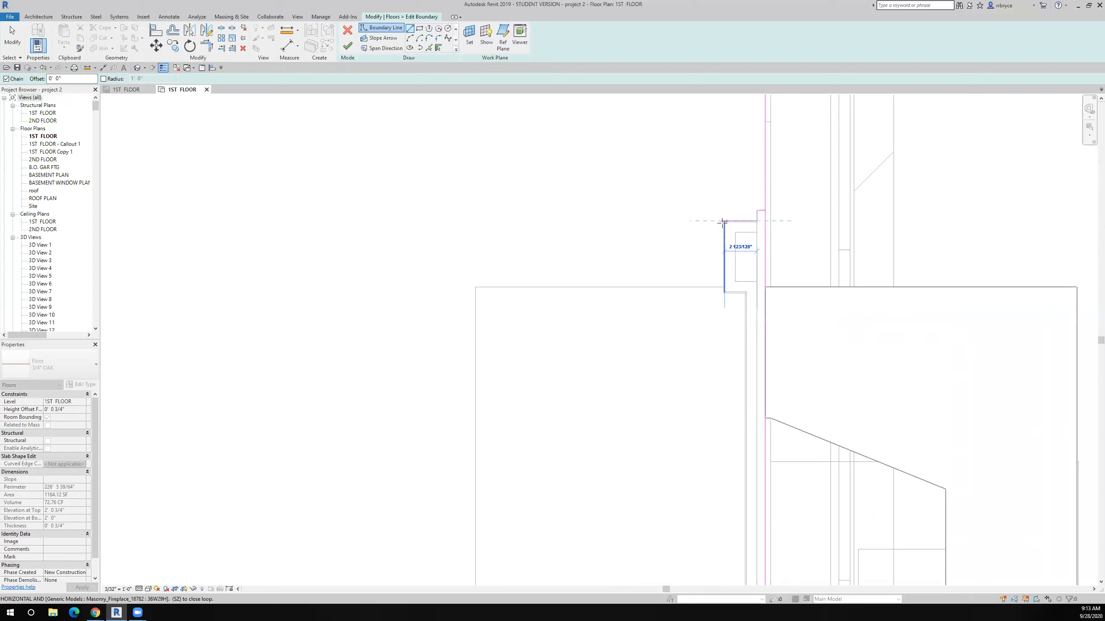
left_click(722, 287)
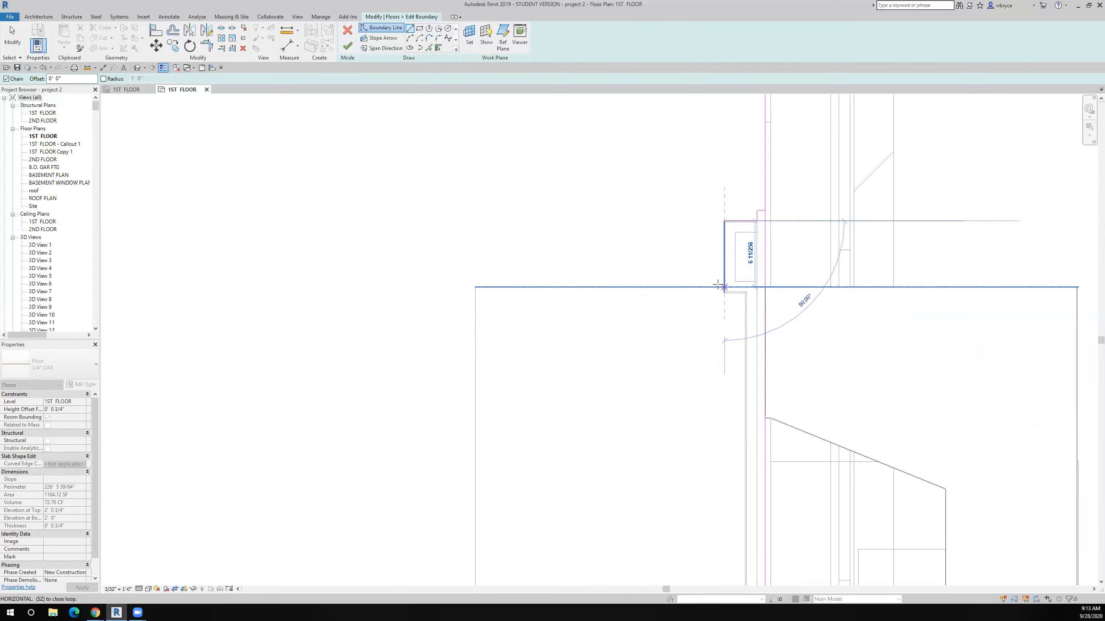
Step: Continue the boundary lines along the hearth's upper, outer and lower edges, ending at the fireplace's lower trim block
left_click(476, 287)
scroll(476, 287, "down", 3)
middle_click_drag(487, 311, 491, 127)
scroll(481, 385, "up", 2)
left_click(480, 385)
scroll(670, 383, "up", 5)
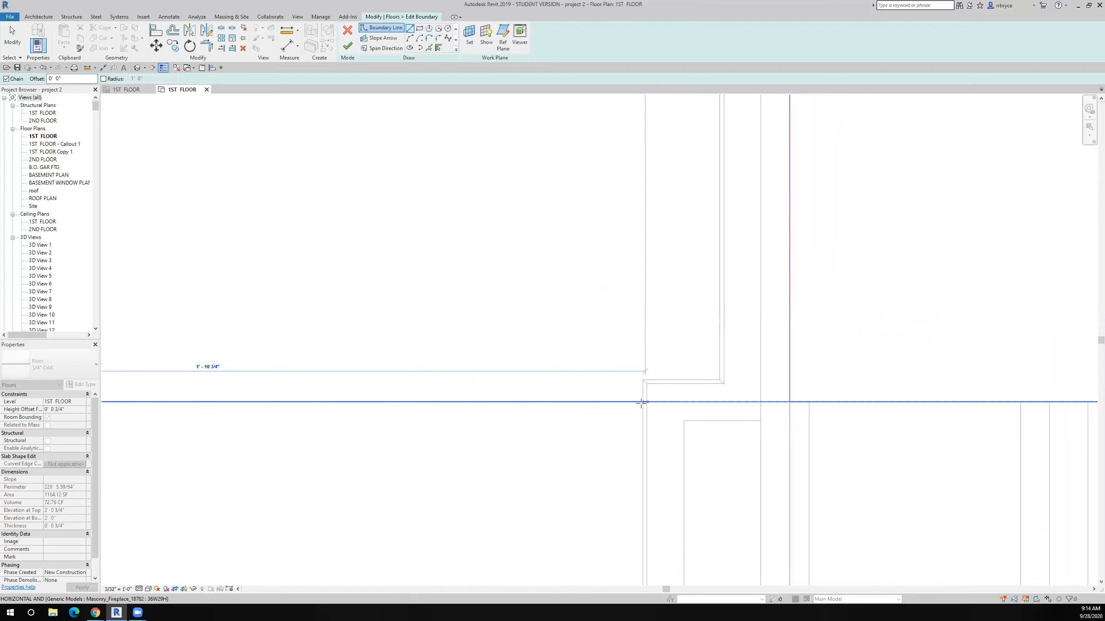
scroll(644, 400, "up", 3)
scroll(643, 401, "up", 3)
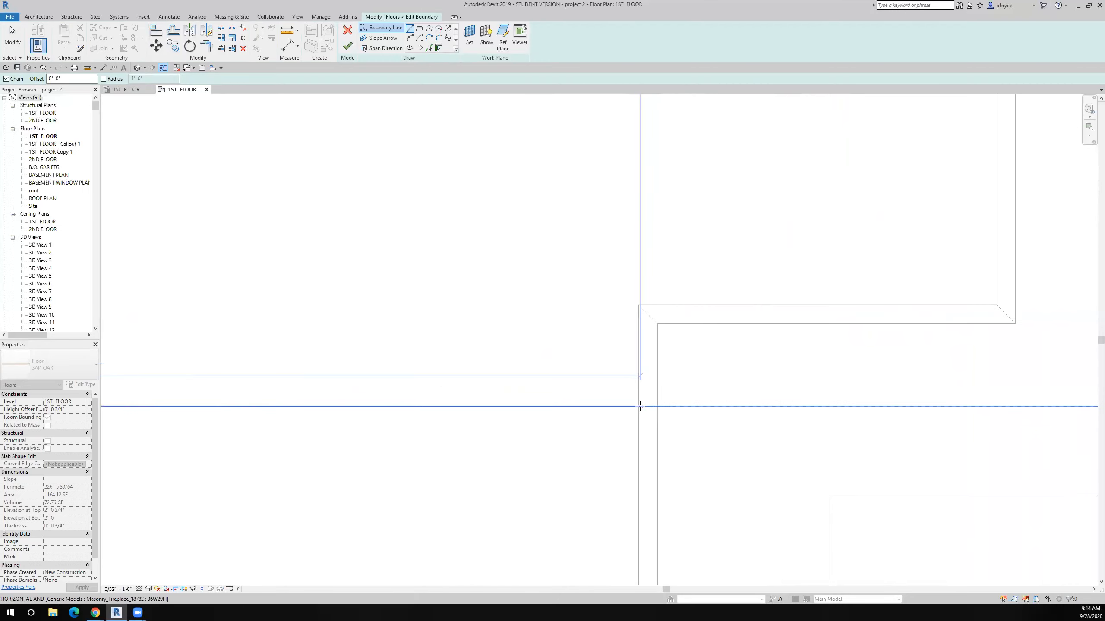
scroll(640, 406, "up", 2)
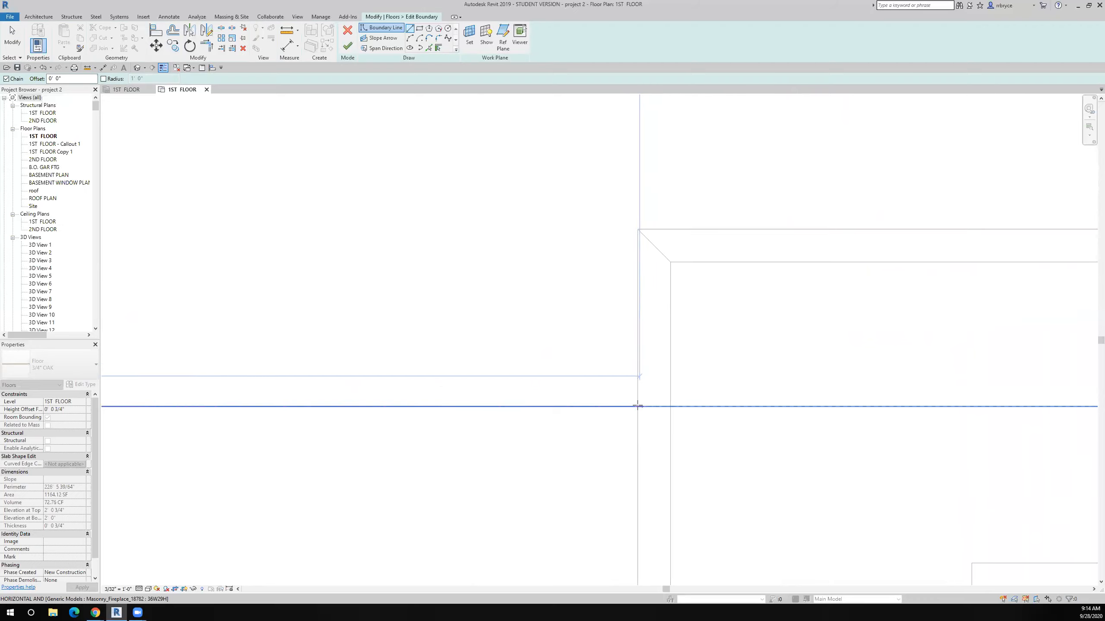
left_click(636, 406)
Step: Draw a vertical boundary line down the outer side of the lower trim block, slightly past its end
scroll(607, 425, "down", 6)
middle_click_drag(612, 457, 577, 28)
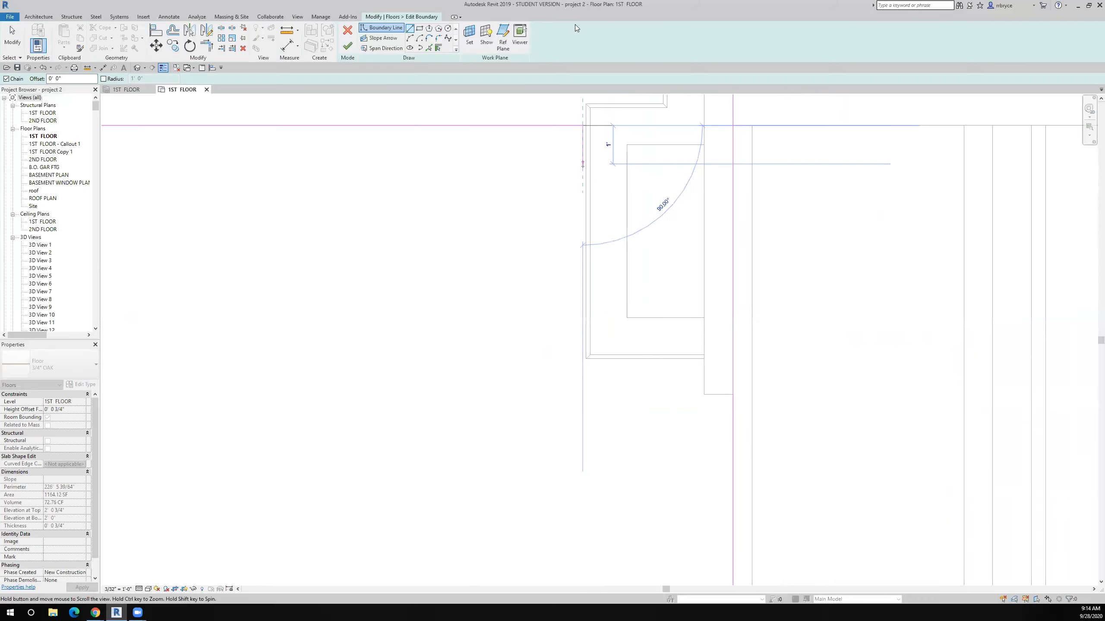
left_click(567, 241)
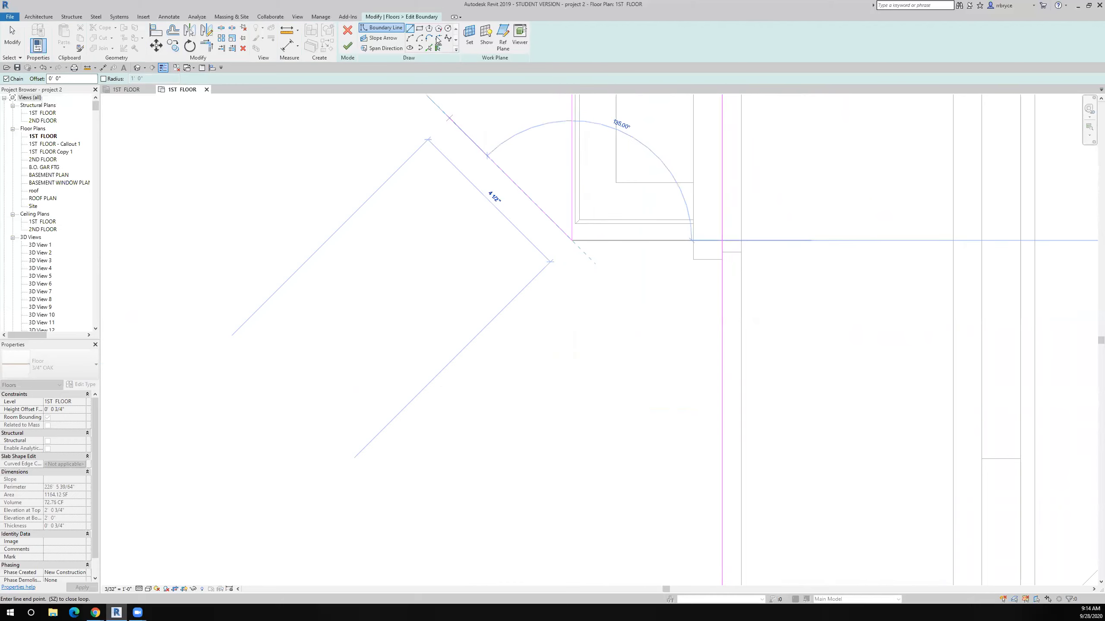
key("Escape")
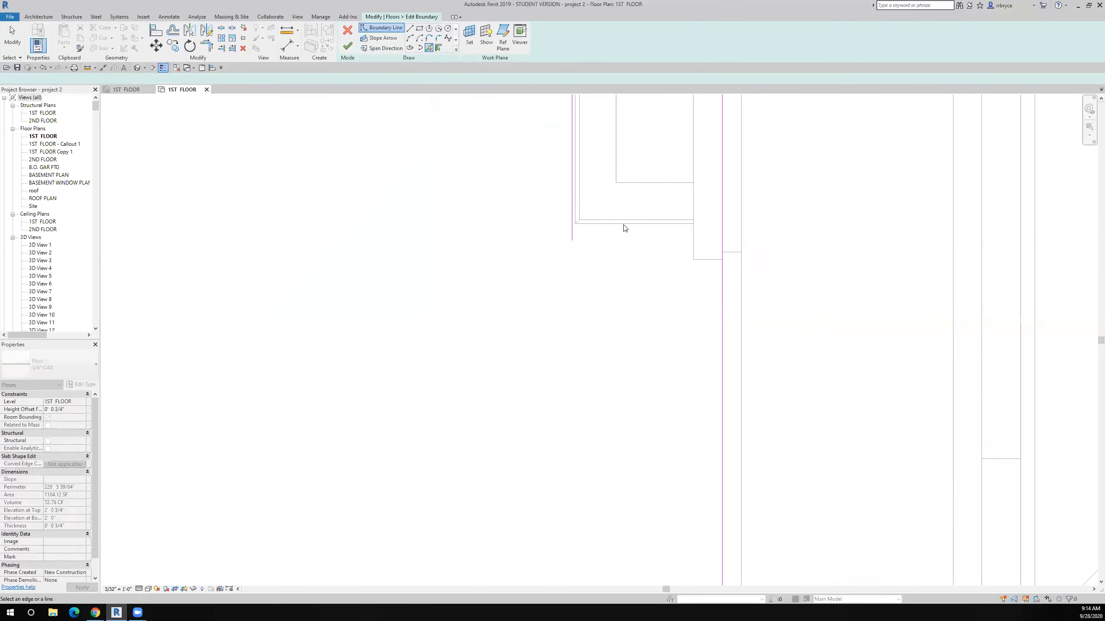
Step: Draw boundary lines below the lower trim block: about 3 5/32" across, 1/2" down the back plate and 3/4" across to the floor edge
scroll(627, 228, "up", 2)
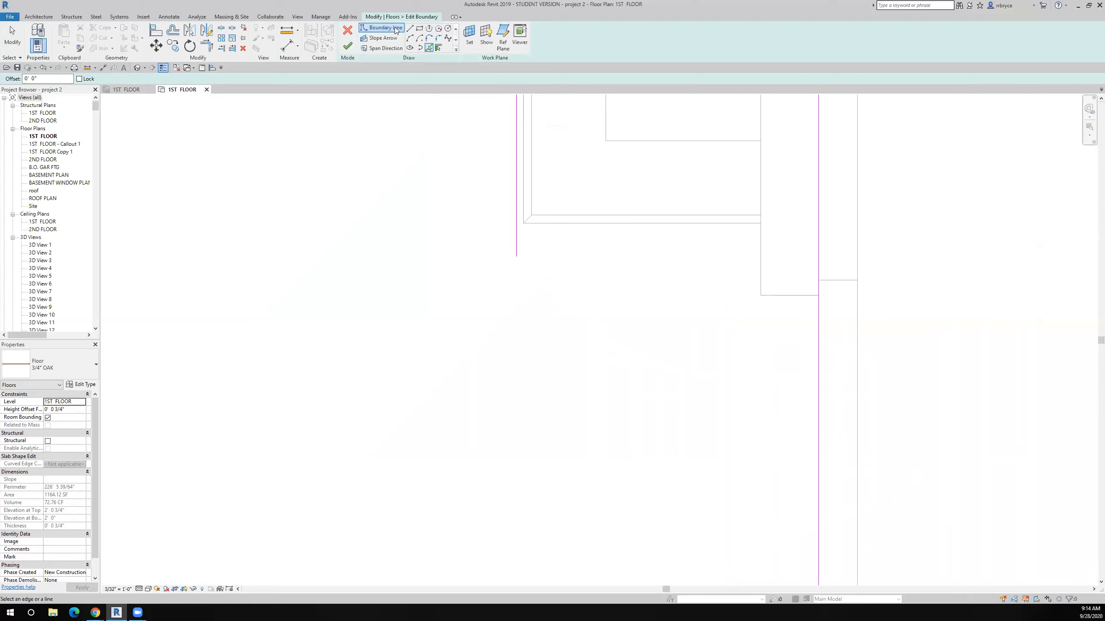
left_click(409, 28)
left_click(516, 256)
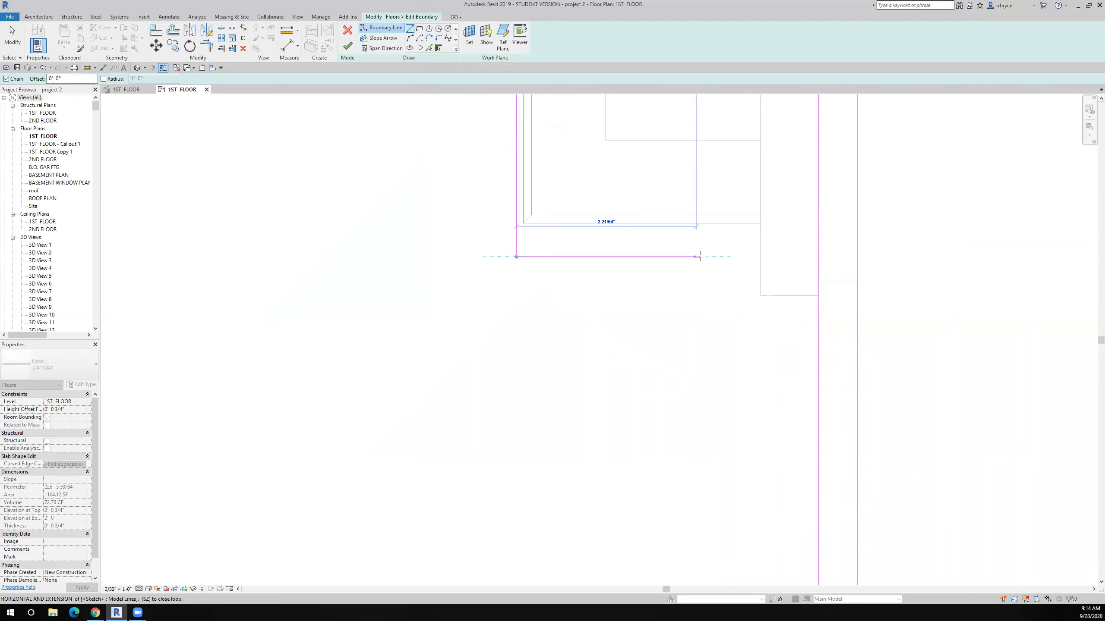
left_click(760, 256)
left_click(760, 295)
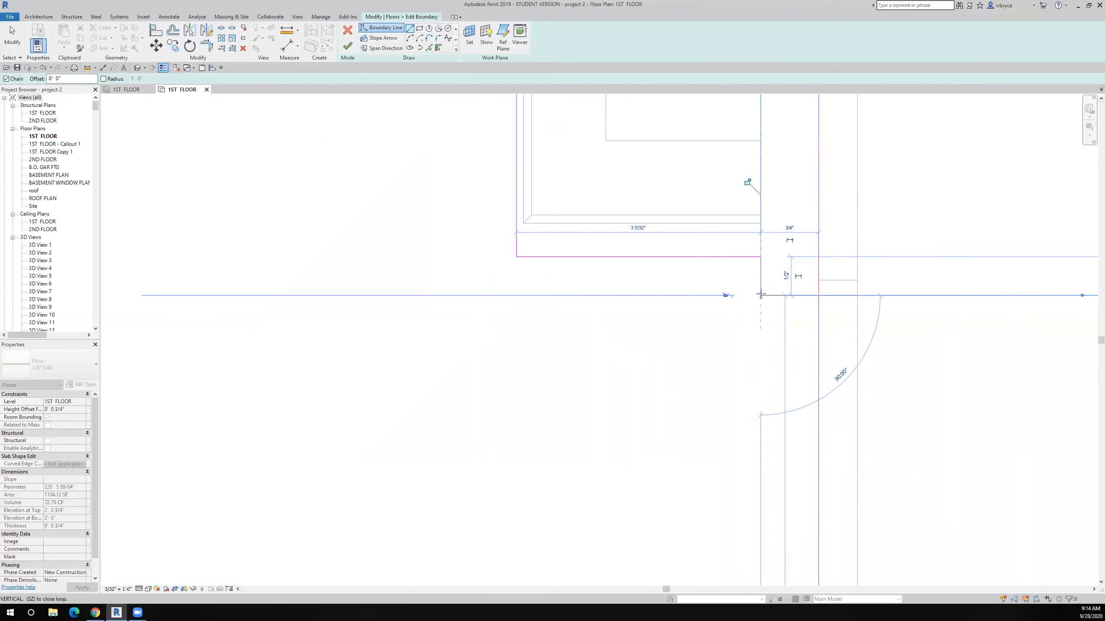
left_click(816, 295)
scroll(813, 294, "down", 3)
scroll(731, 328, "down", 1)
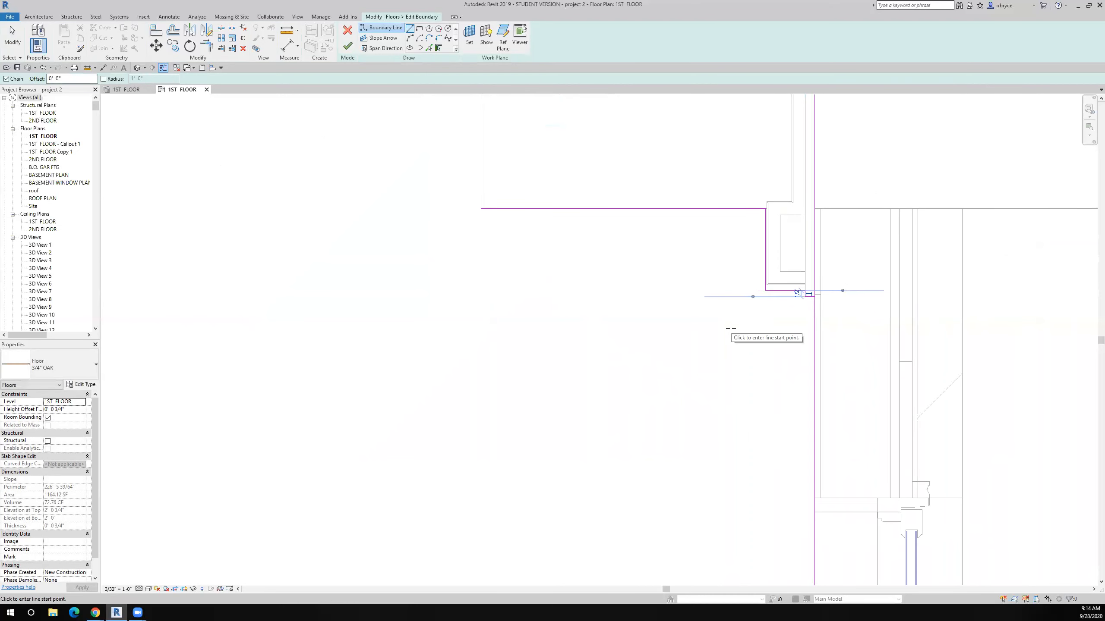
scroll(730, 329, "down", 2)
key("Escape")
key("Escape")
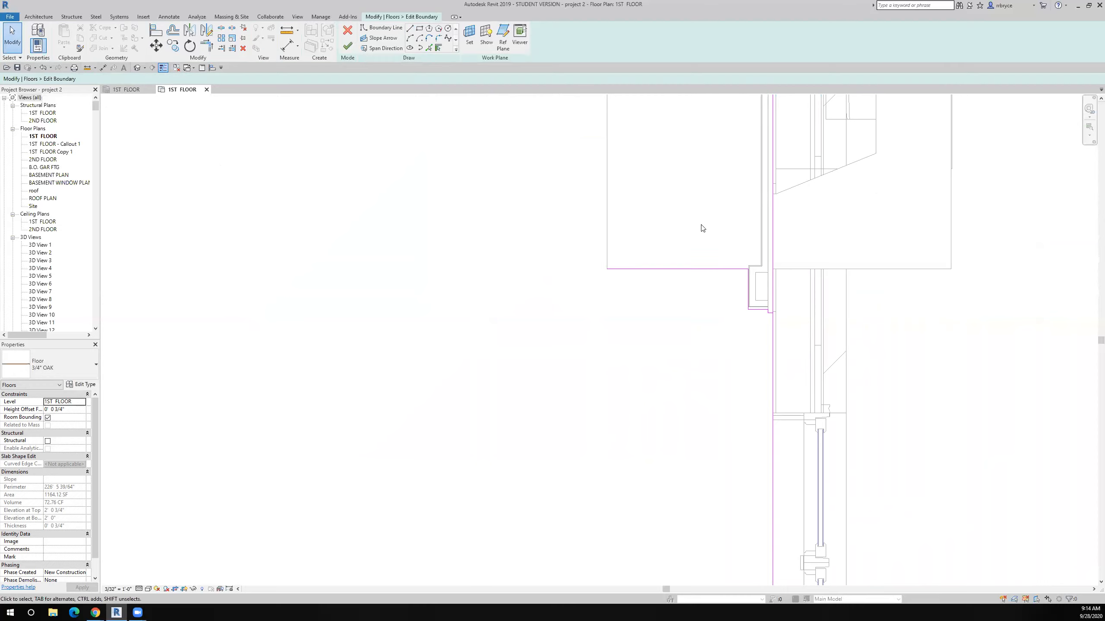
Step: Move the horizontal boundary line below the fireplace's lower trim block up onto the block's lower edge
left_click(155, 30)
scroll(737, 283, "up", 2)
scroll(744, 322, "up", 4)
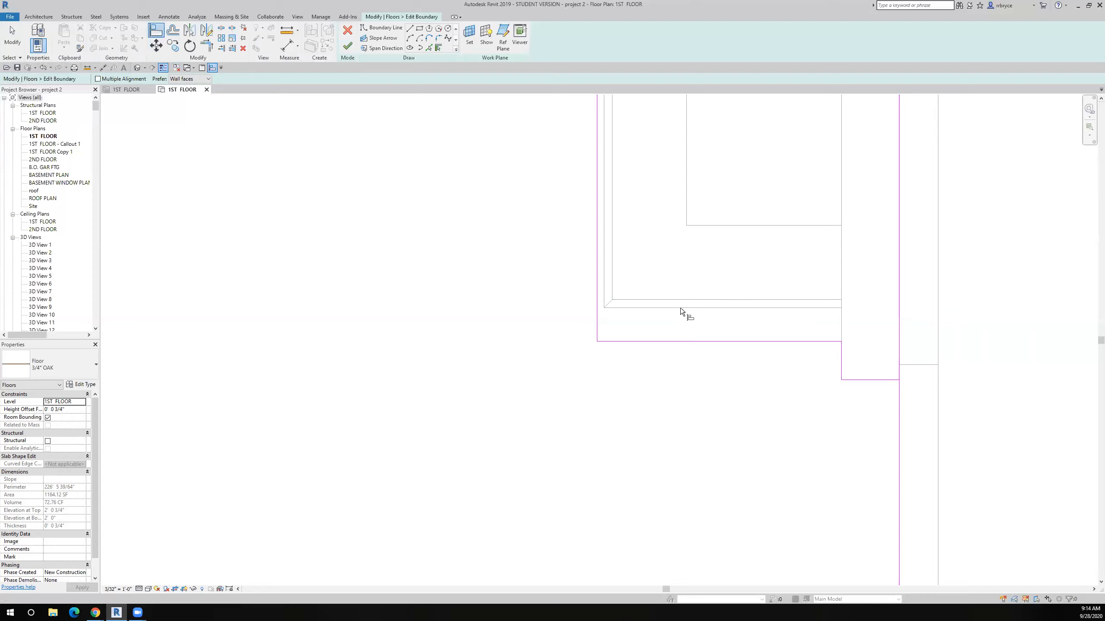
left_click(157, 46)
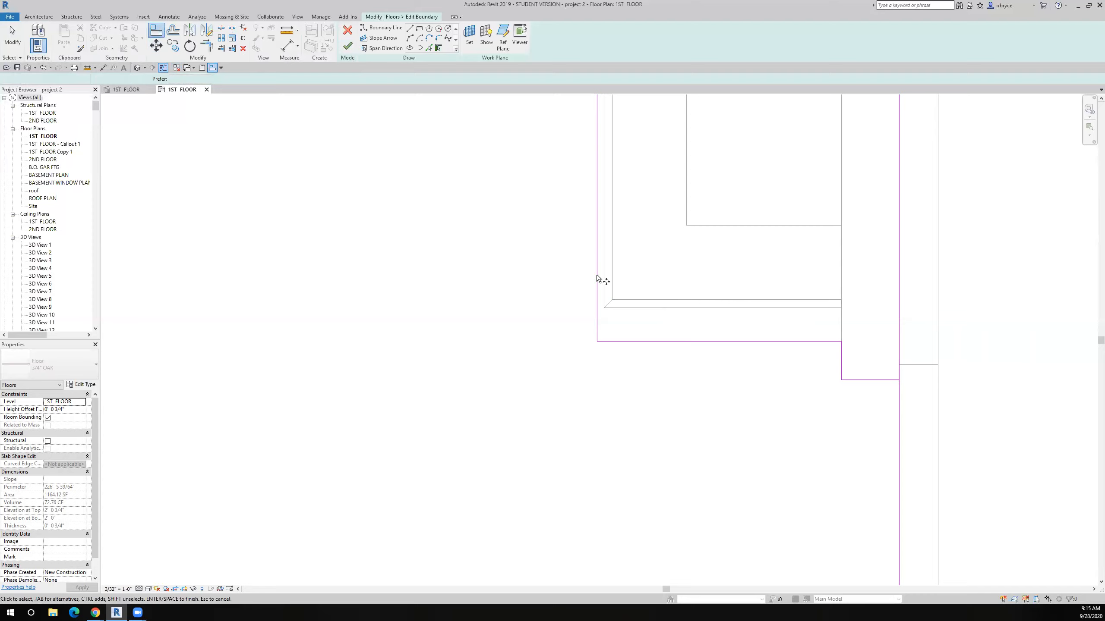
left_click(716, 342)
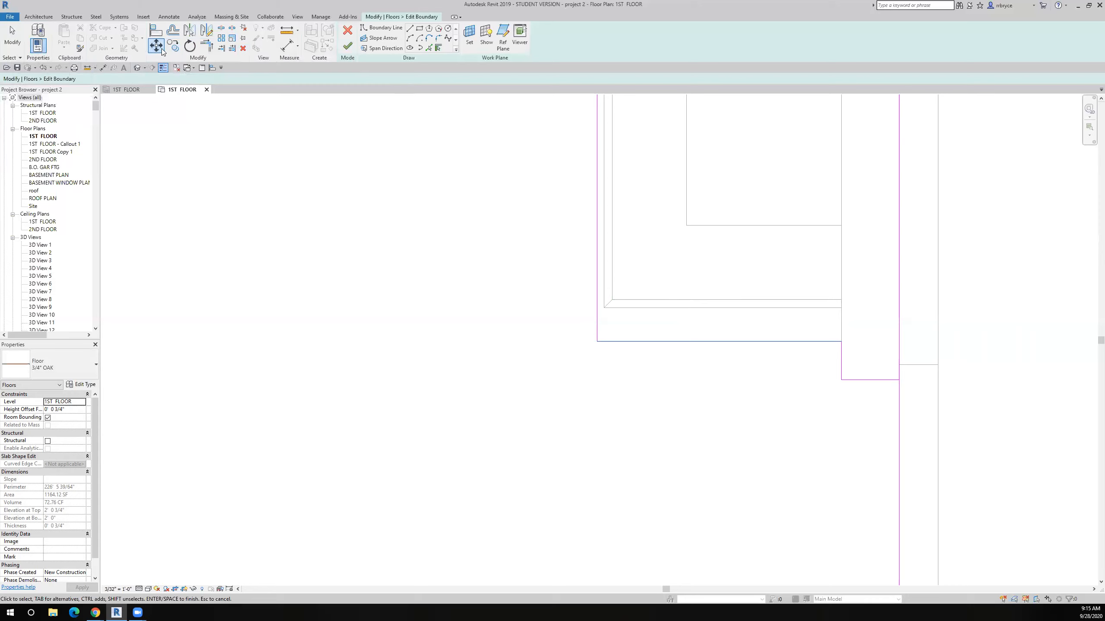
key("Return")
left_click(699, 343)
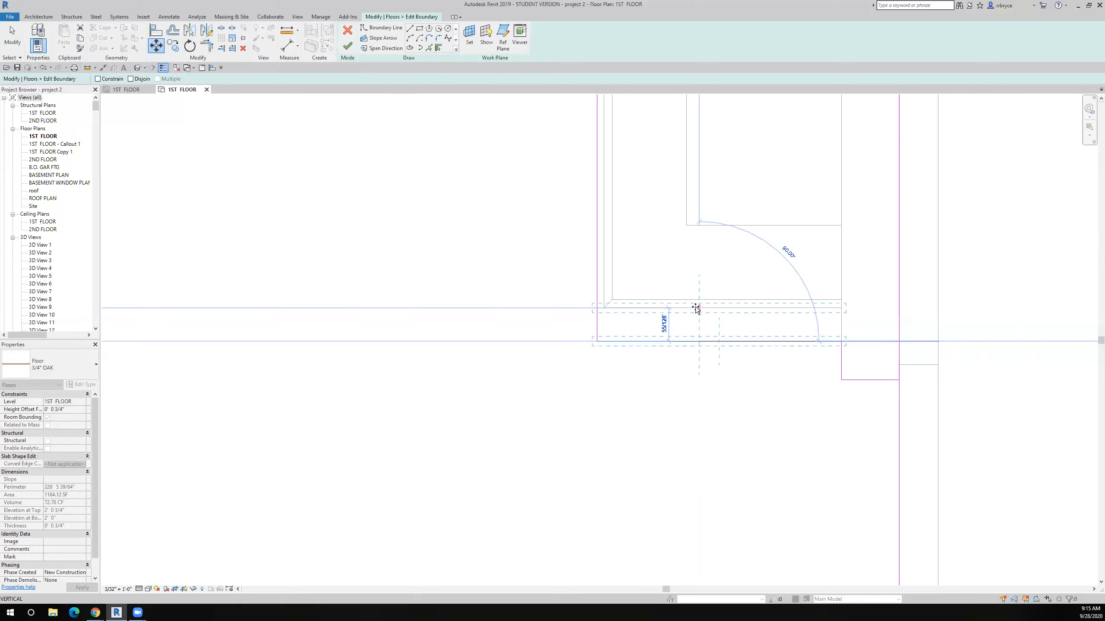
scroll(696, 306, "up", 2)
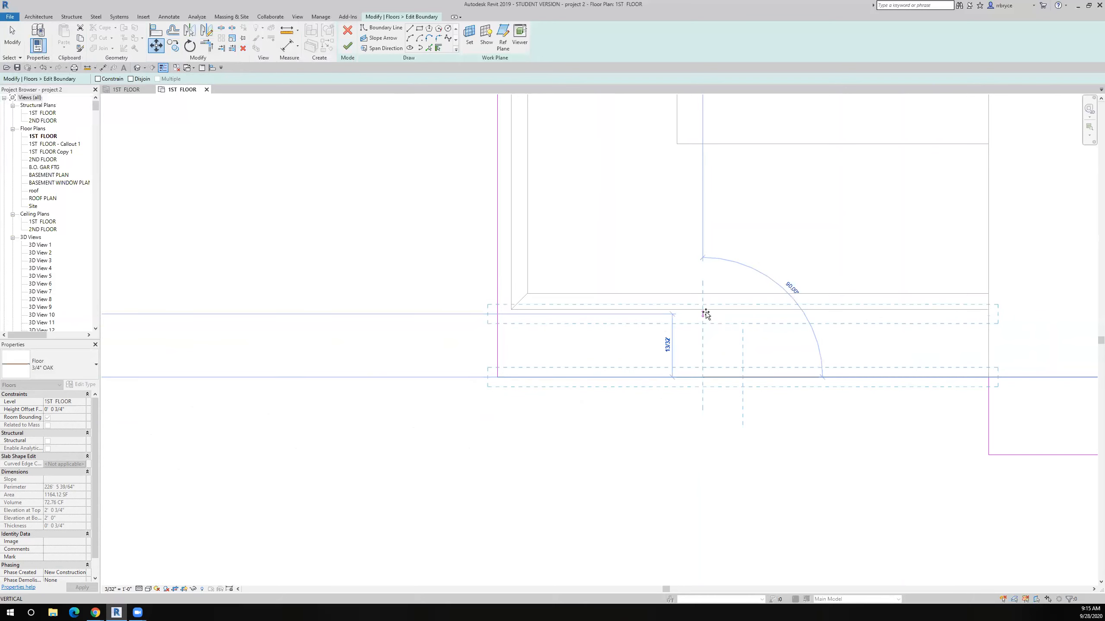
left_click(704, 309)
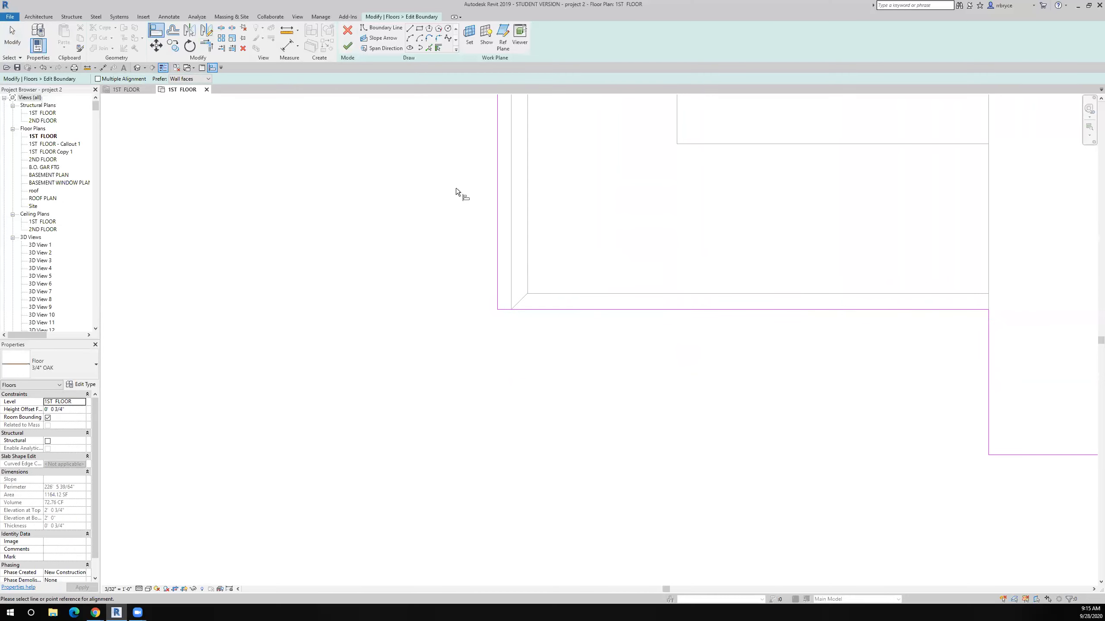
Step: Move the vertical boundary line beside the lower trim block inward onto the block's outer edge
key("Escape")
key("Escape")
left_click(496, 268)
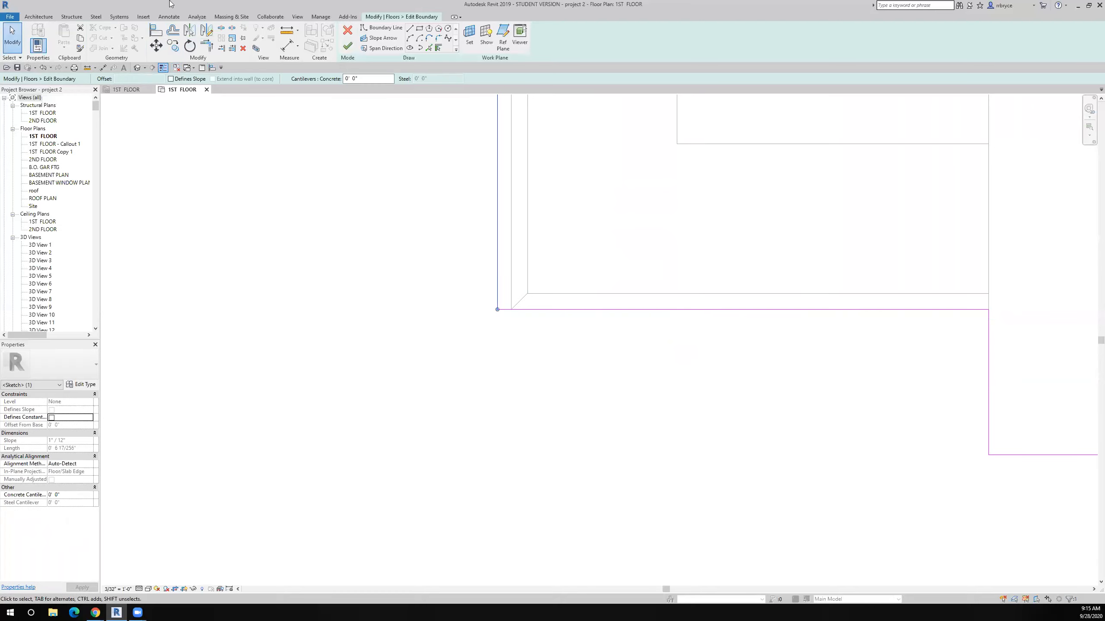
key("m")
key("v")
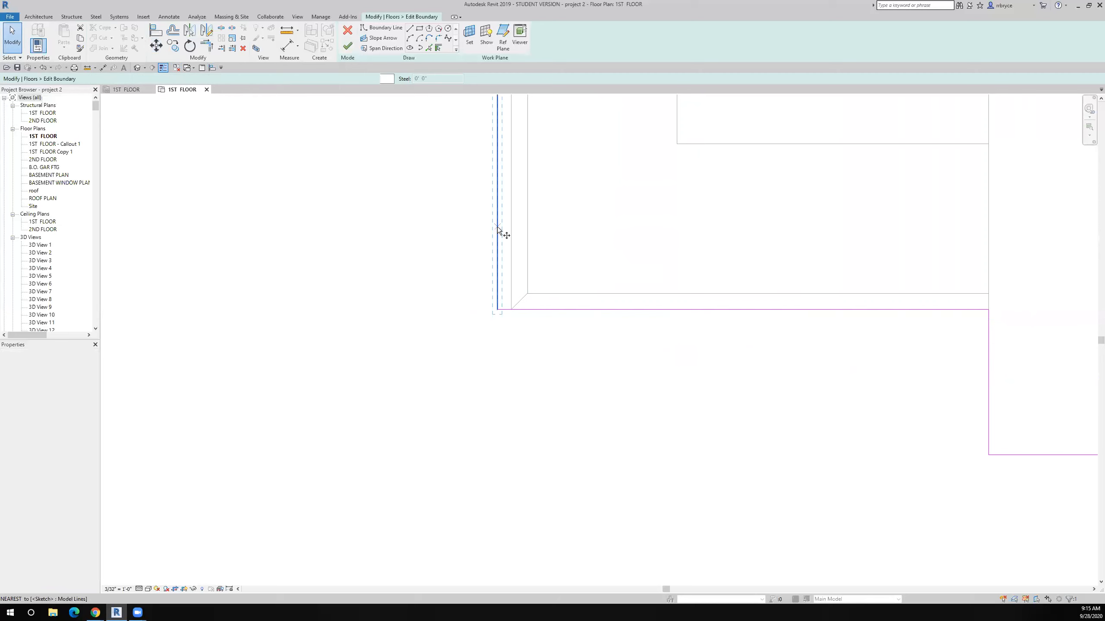
left_click(497, 226)
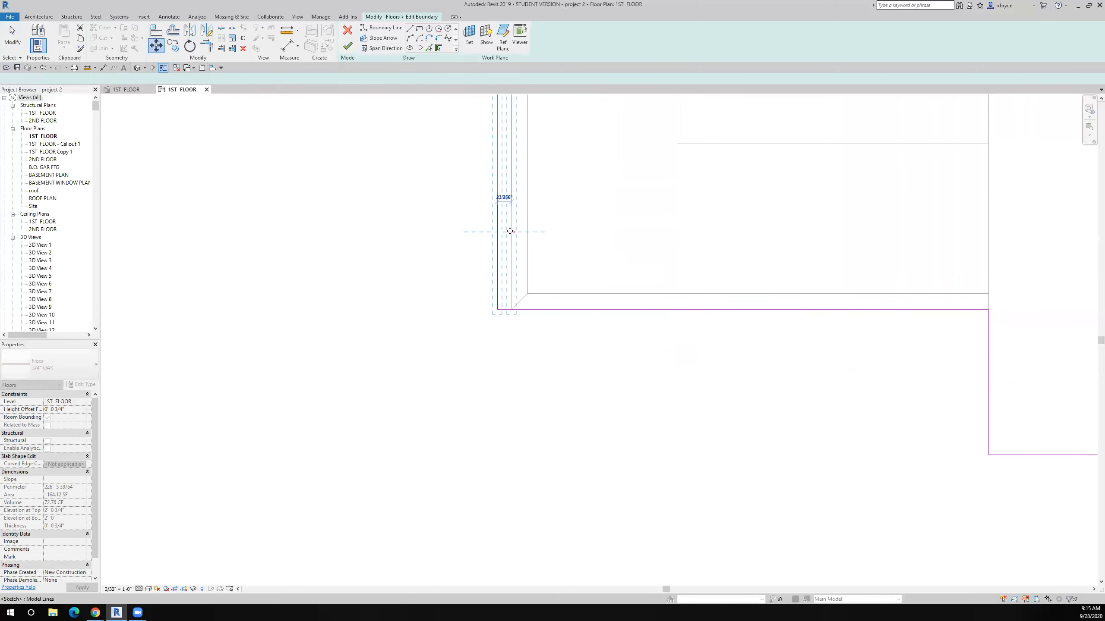
left_click(509, 230)
scroll(559, 342, "up", 6)
scroll(560, 346, "down", 7)
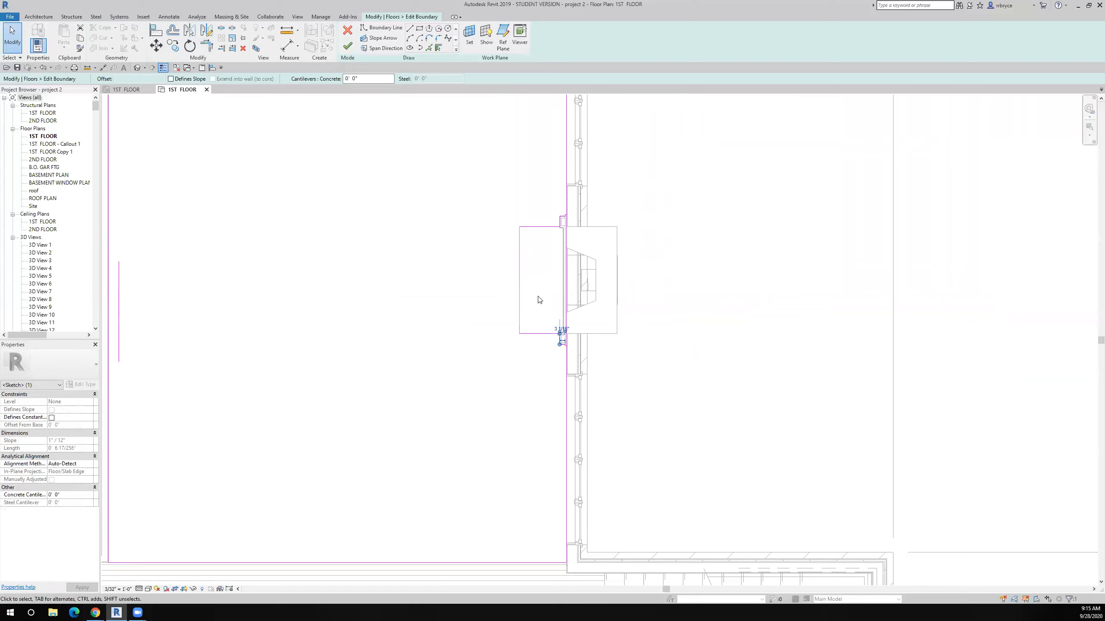
Step: Split the floor-edge boundary line midway along the fireplace and try to trim the hearth's upper line to the trim block
scroll(527, 273, "up", 3)
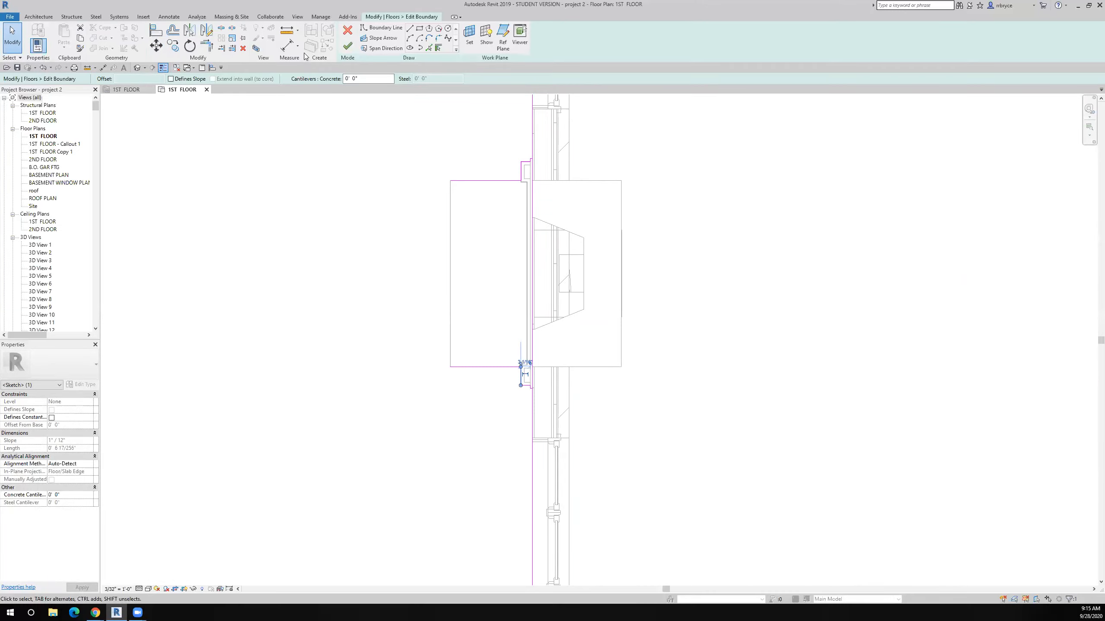
left_click(221, 27)
left_click(532, 264)
left_click(207, 46)
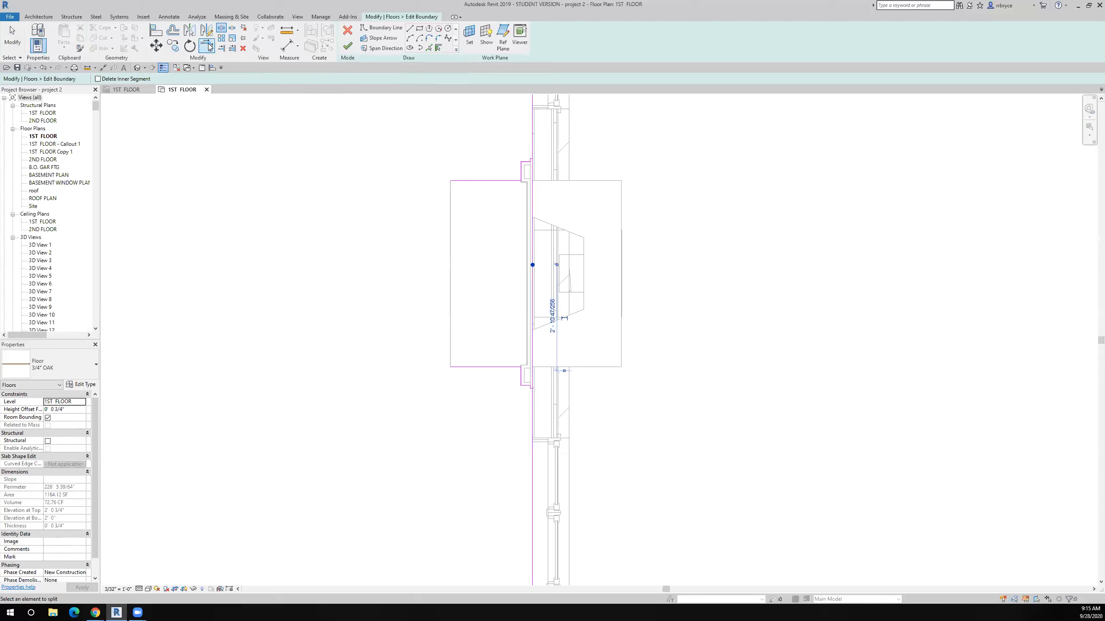
left_click(495, 180)
scroll(494, 178, "up", 3)
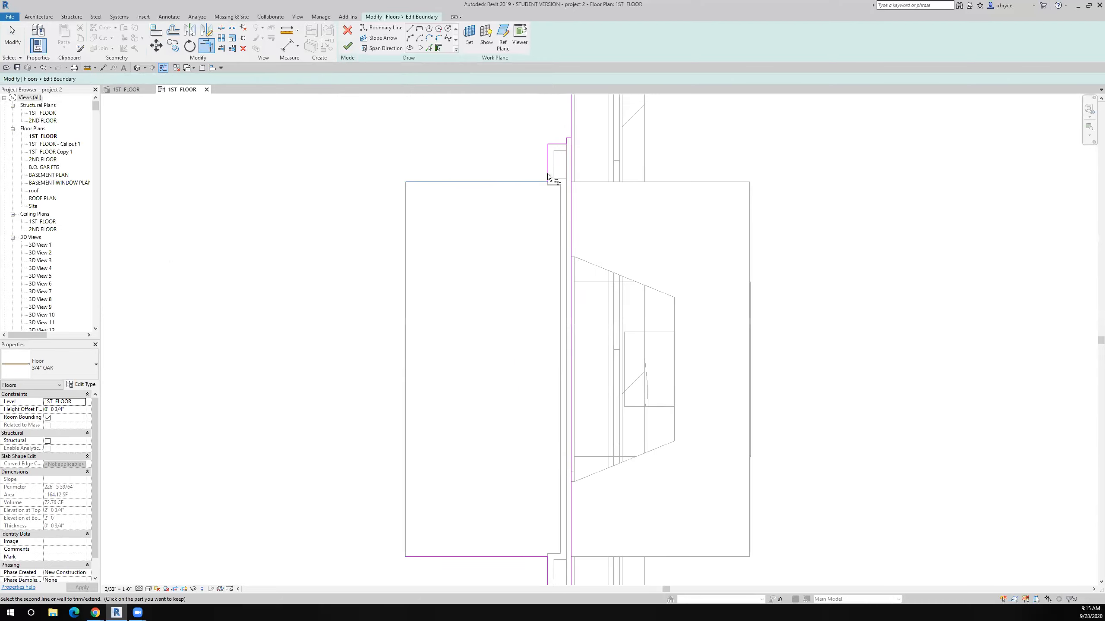
scroll(509, 195, "down", 3)
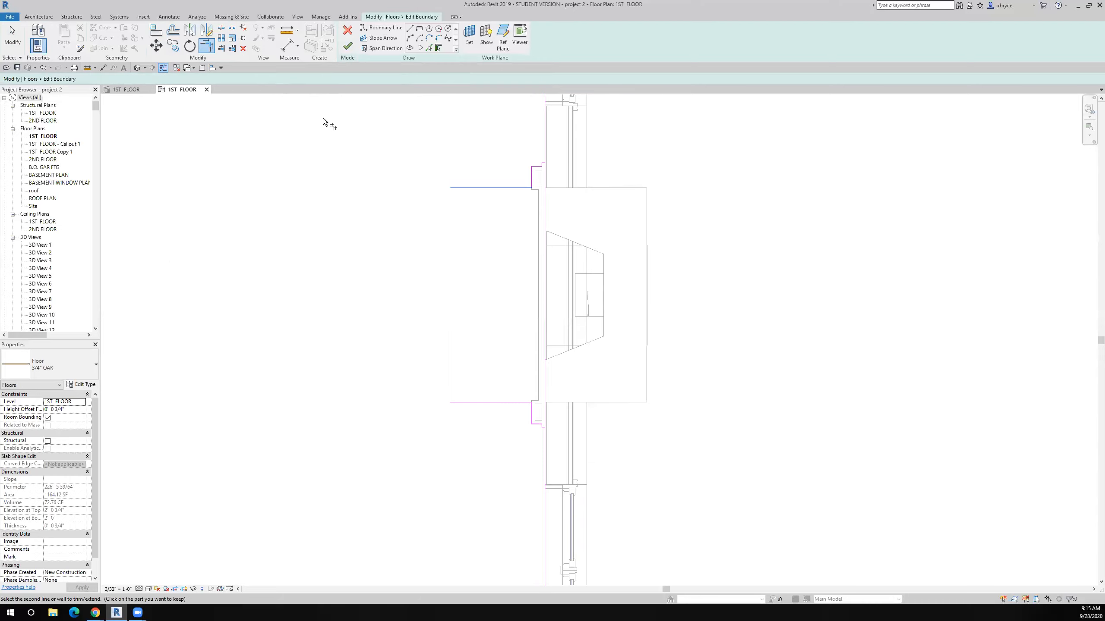
left_click(11, 42)
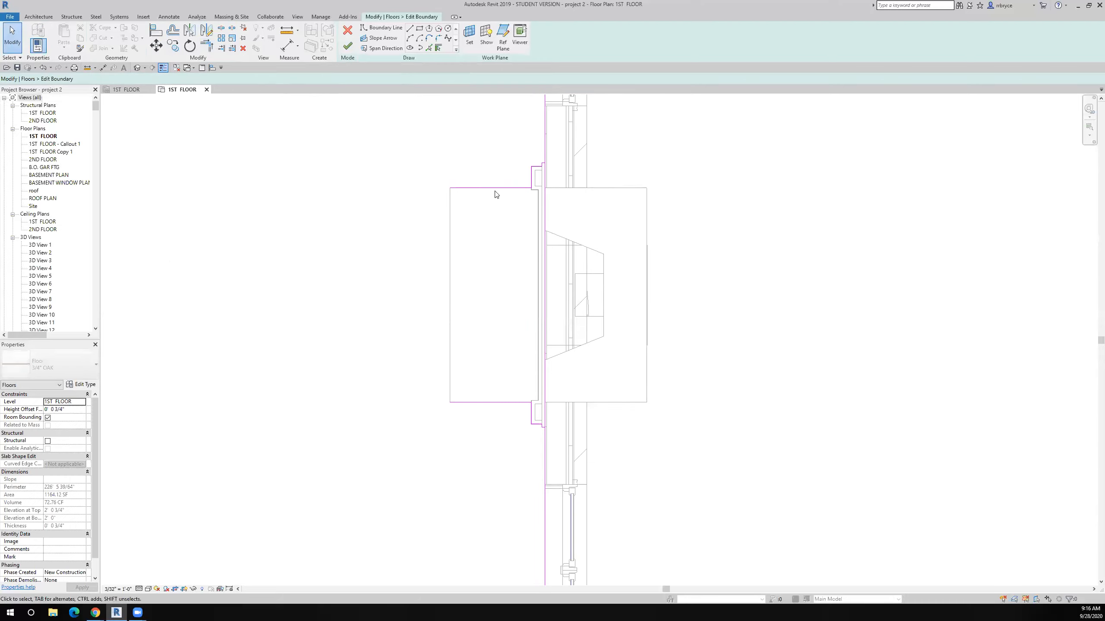
Step: Trim the split floor edge to the short boundary lines at the fireplace's lower and upper trim blocks
scroll(524, 177, "up", 2)
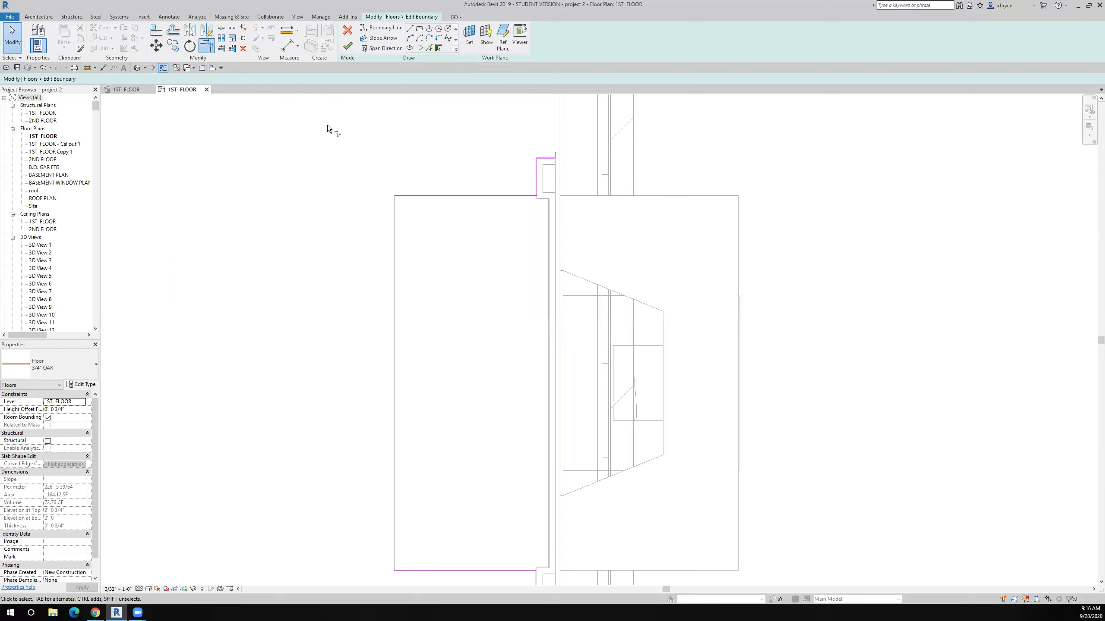
scroll(512, 193, "down", 3)
scroll(534, 398, "up", 4)
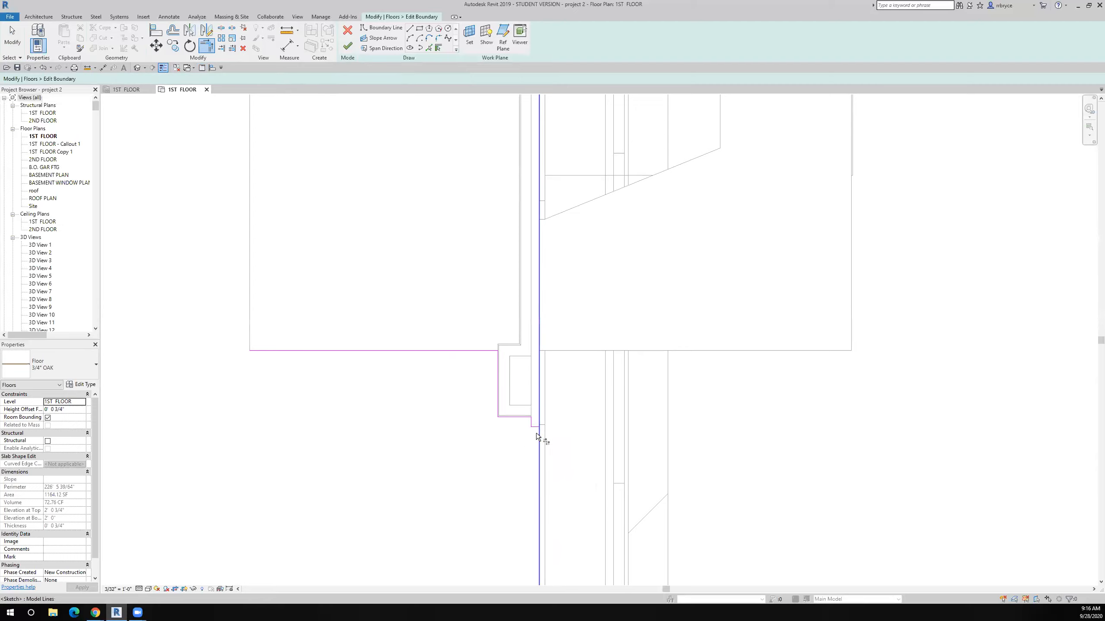
left_click(538, 437)
scroll(538, 436, "down", 3)
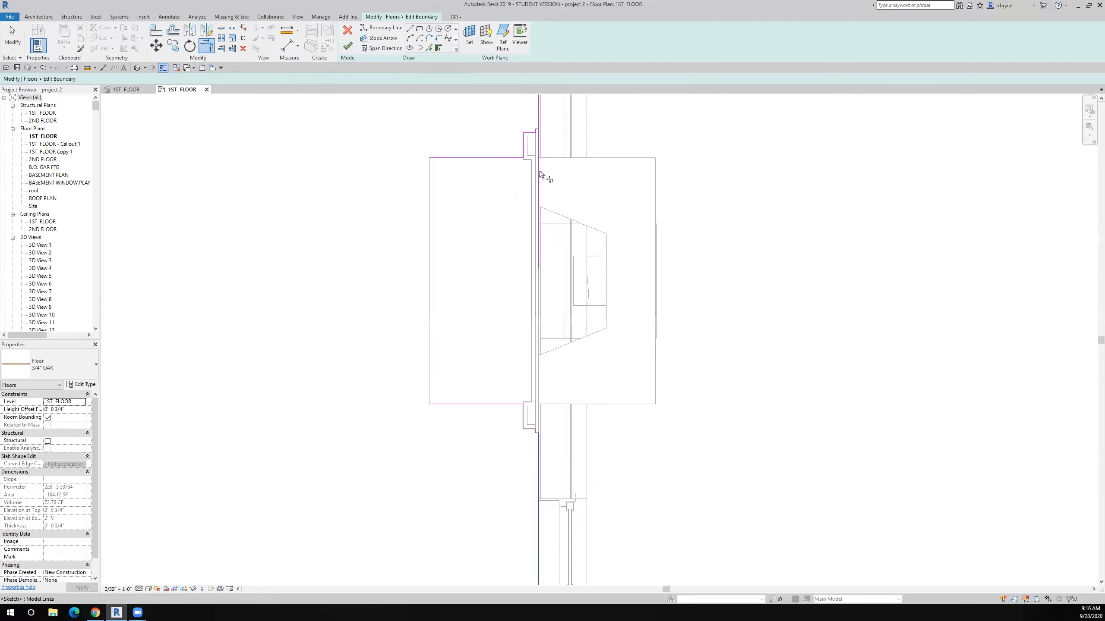
scroll(533, 128, "up", 3)
scroll(544, 96, "up", 2)
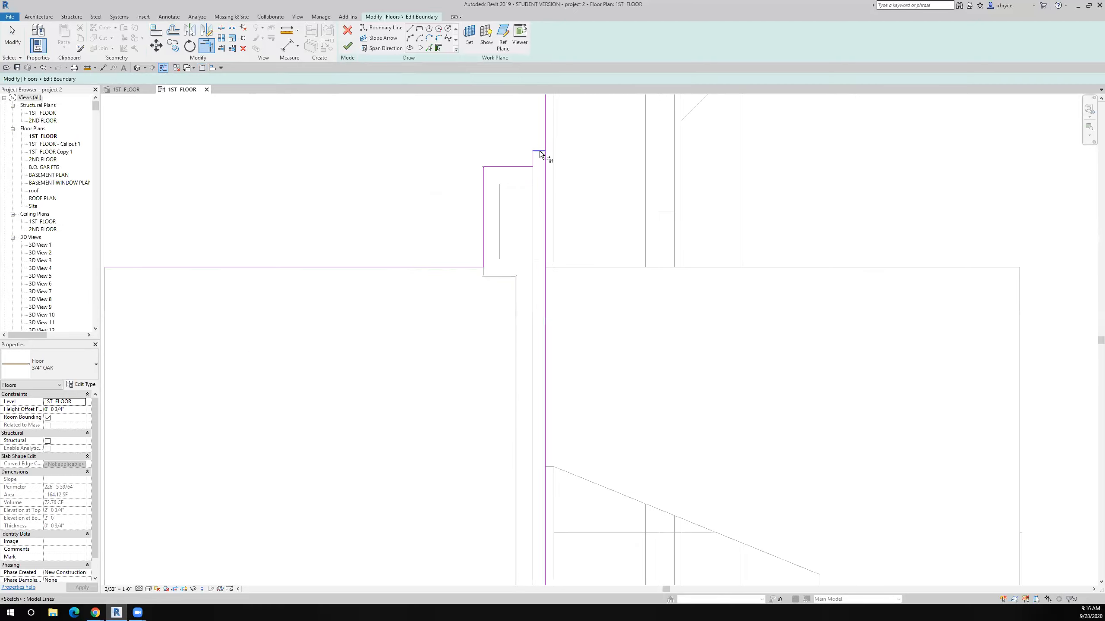
scroll(613, 299, "down", 4)
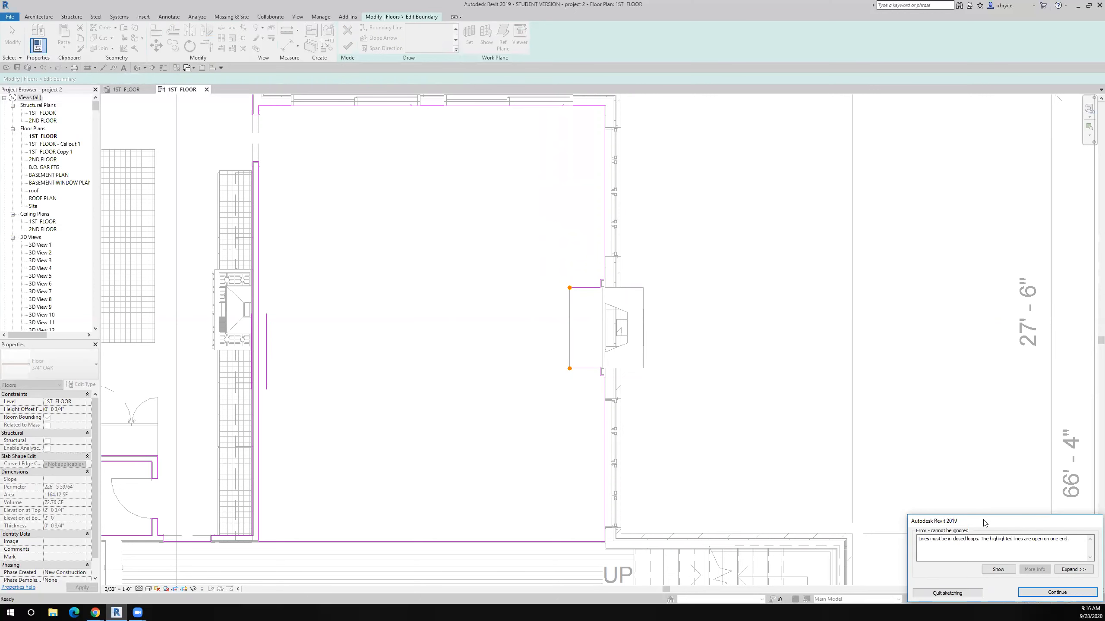
Step: Draw a boundary line along the hearth's outer edge to close the loop, and finish the floor boundary edit
left_click_drag(985, 523, 805, 269)
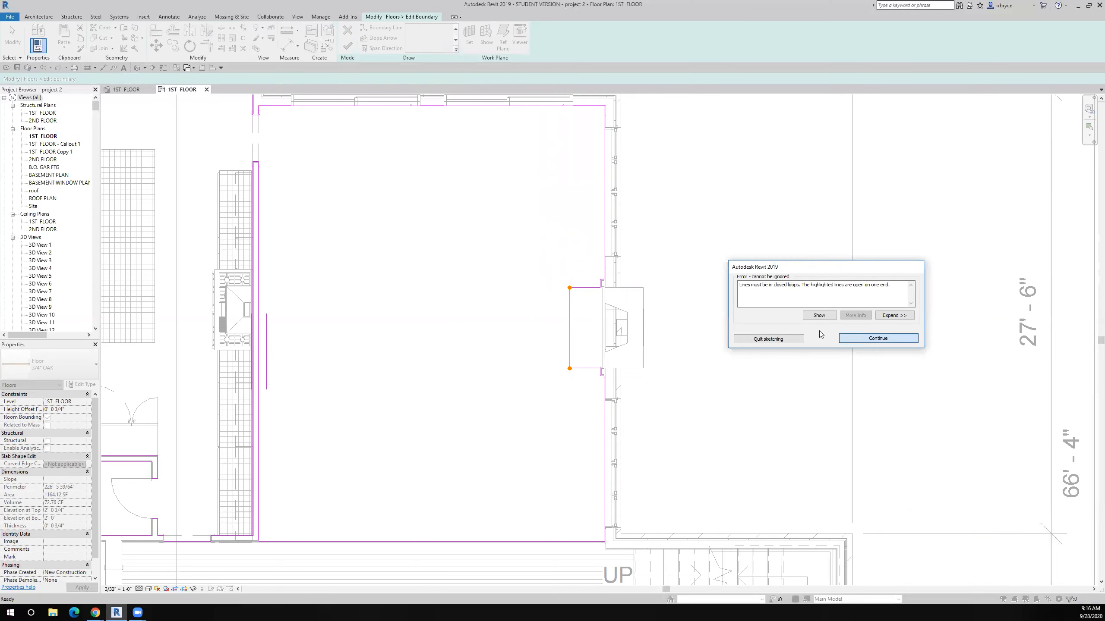
left_click(848, 338)
scroll(572, 275, "up", 4)
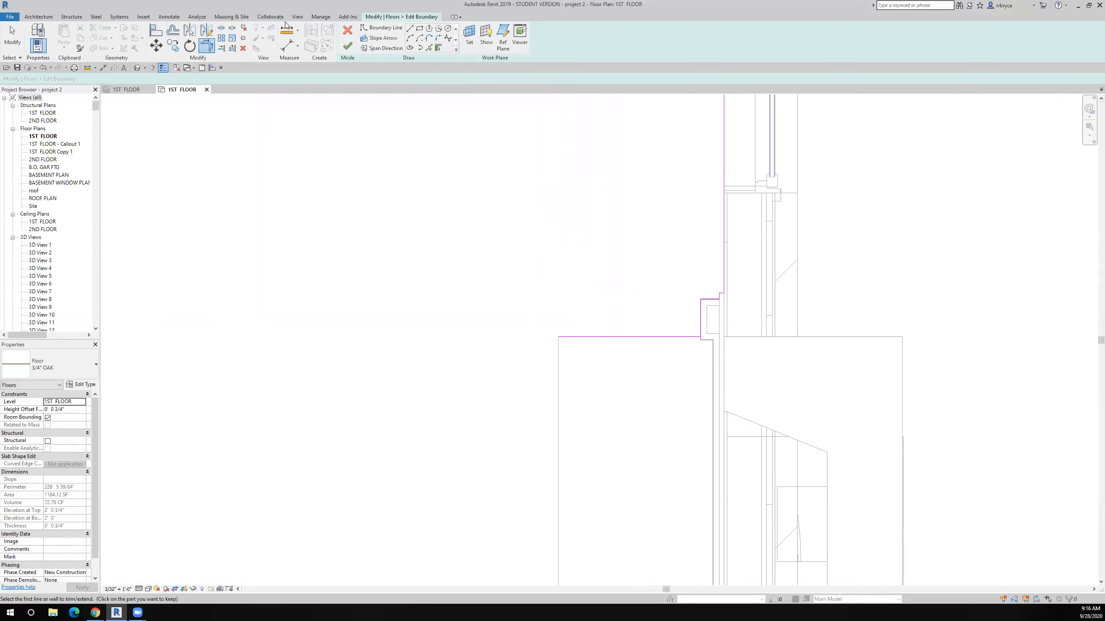
left_click(409, 30)
left_click(558, 336)
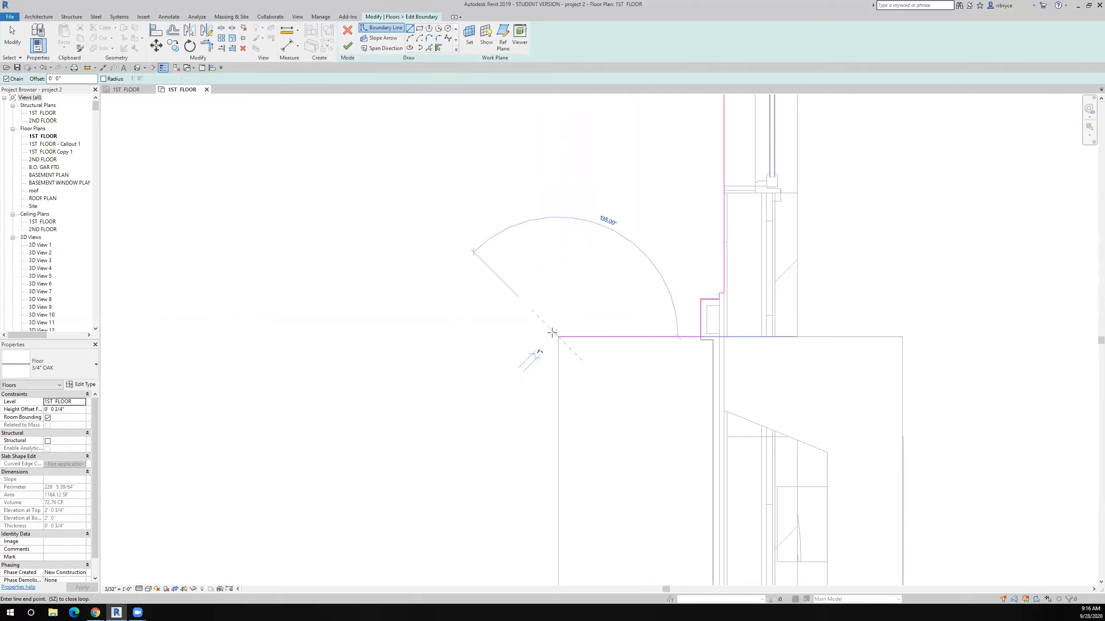
scroll(551, 337, "down", 3)
middle_click_drag(551, 337, 535, 118)
left_click(536, 256)
left_click(346, 46)
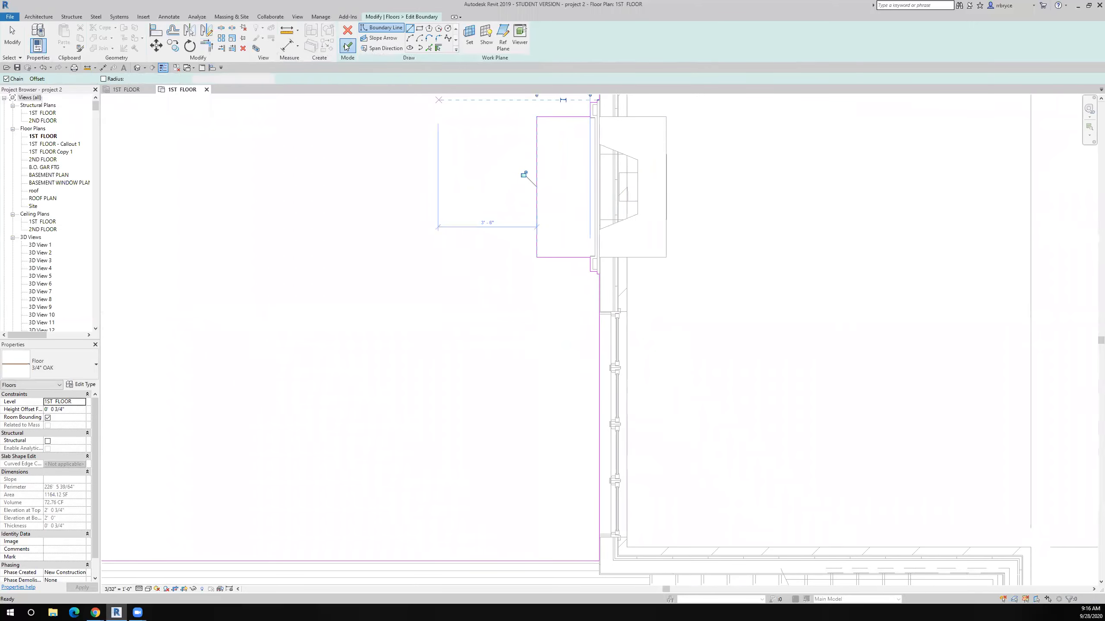
scroll(564, 349, "down", 5)
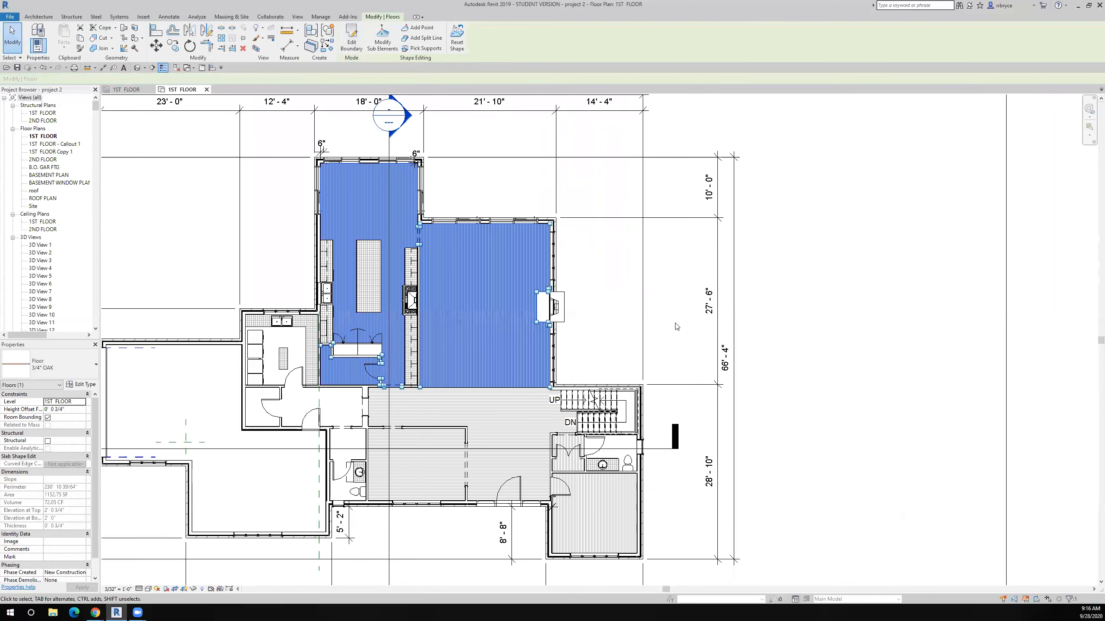
left_click(752, 308)
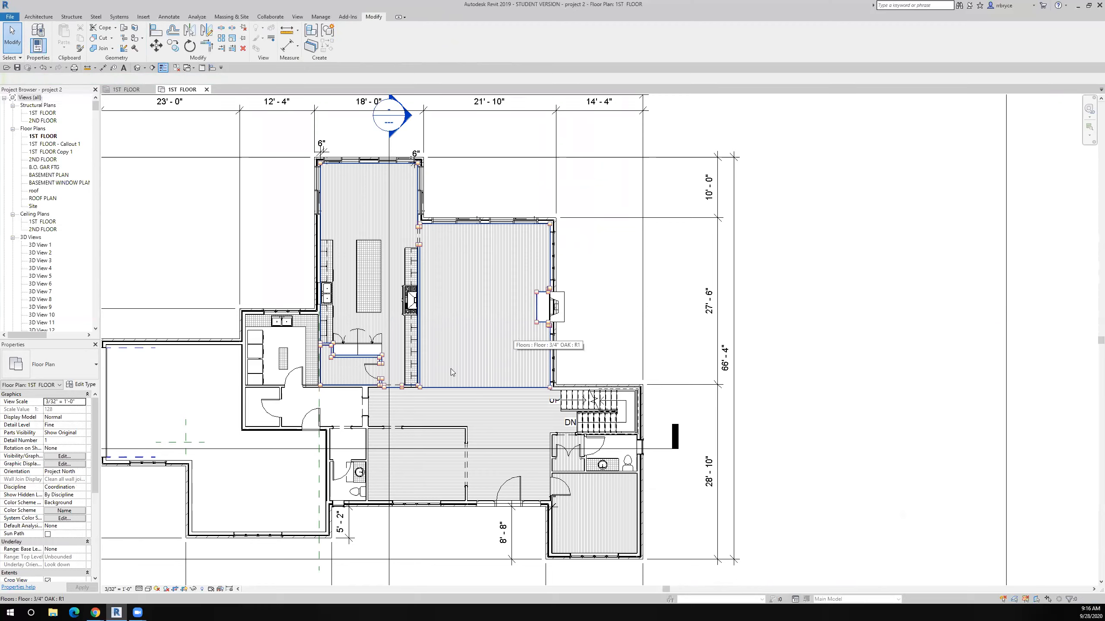
Step: Align the front of the small bathroom's undersink base cabinet with the front edge of its countertop
scroll(237, 407, "up", 6)
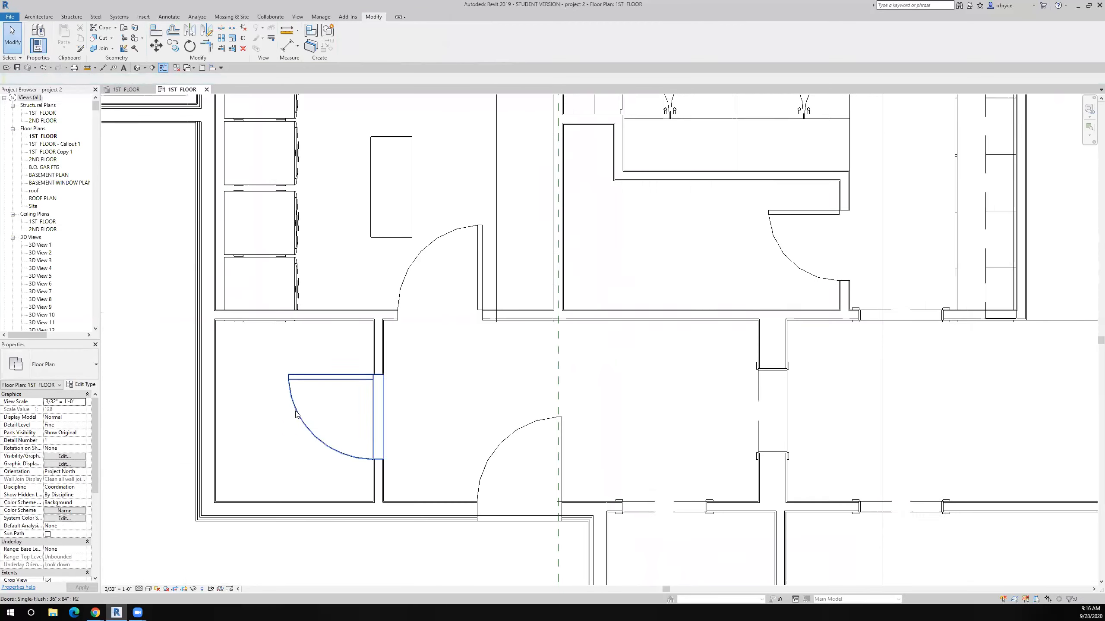
scroll(297, 413, "down", 3)
scroll(320, 424, "down", 3)
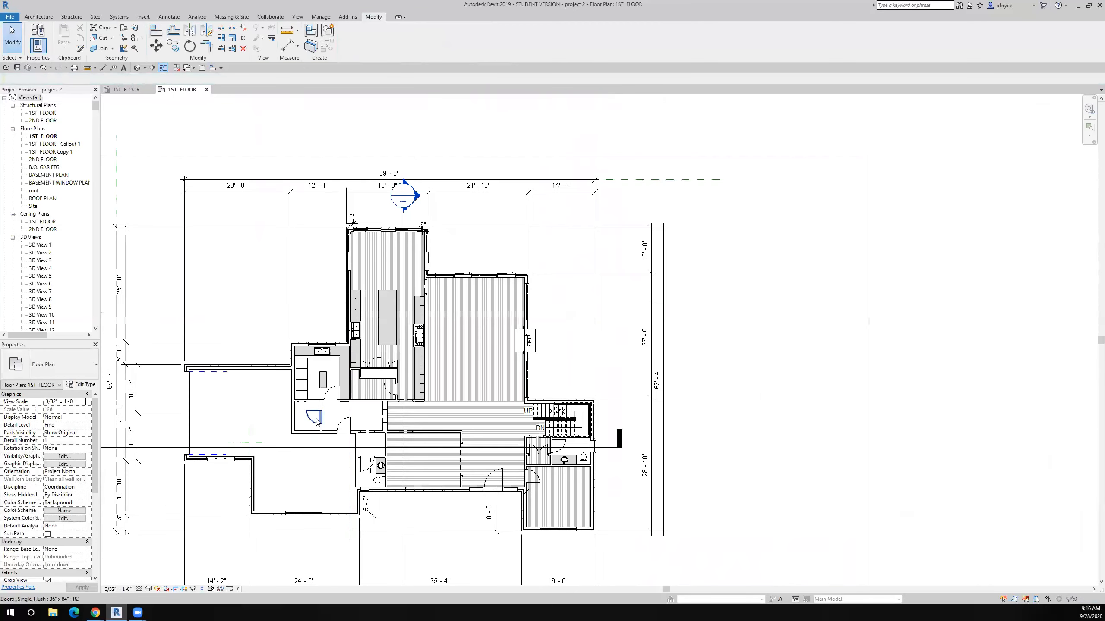
middle_click_drag(366, 377, 400, 348)
scroll(400, 348, "up", 1)
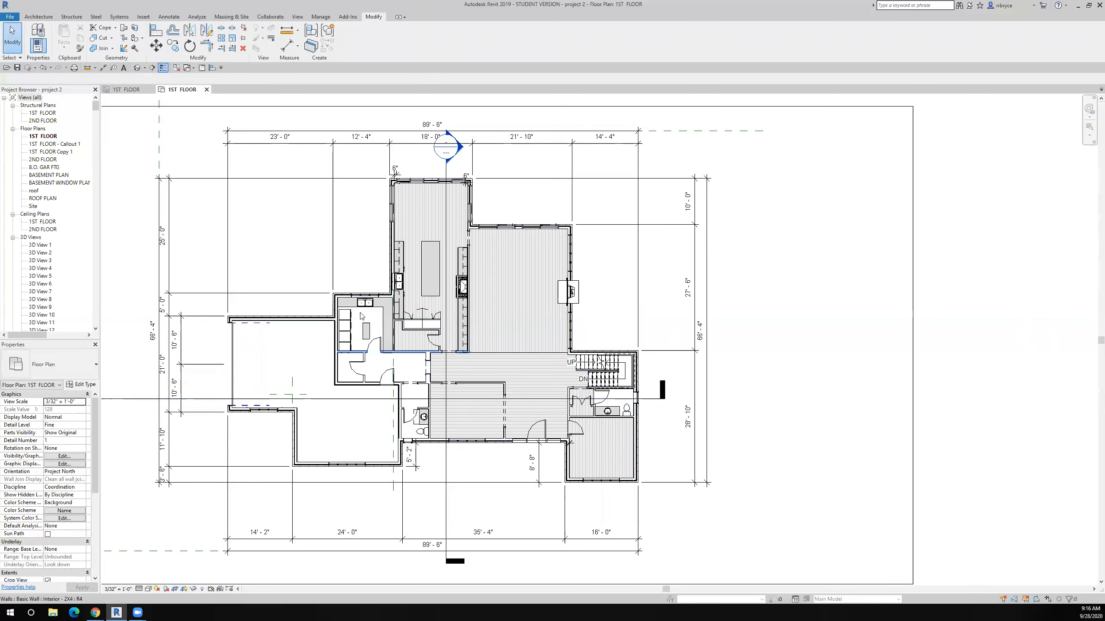
scroll(351, 324, "up", 3)
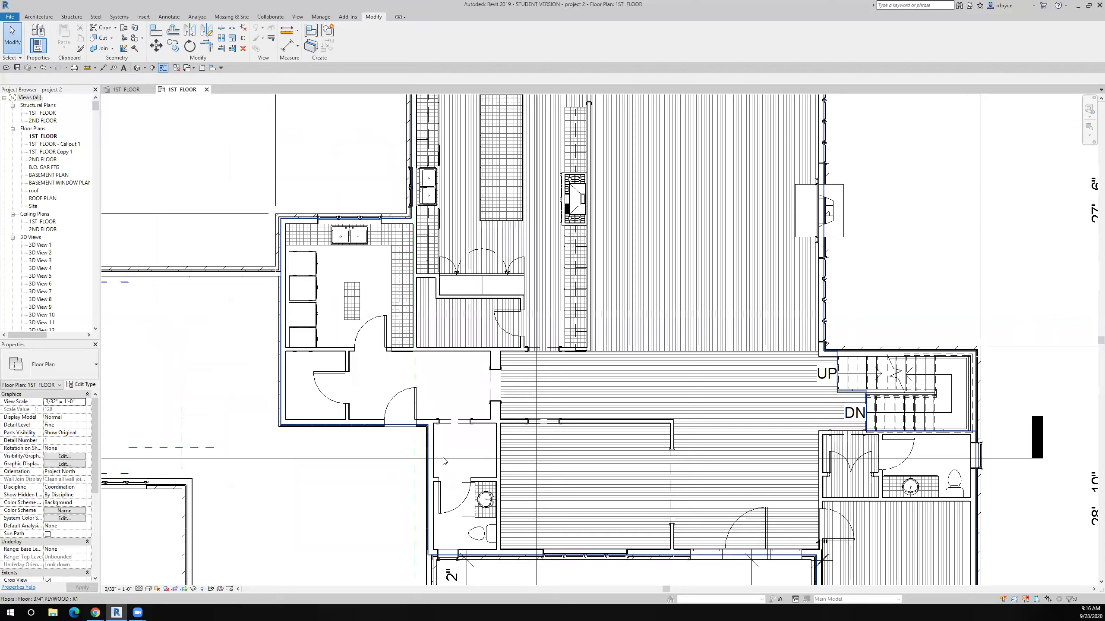
scroll(444, 478, "up", 6)
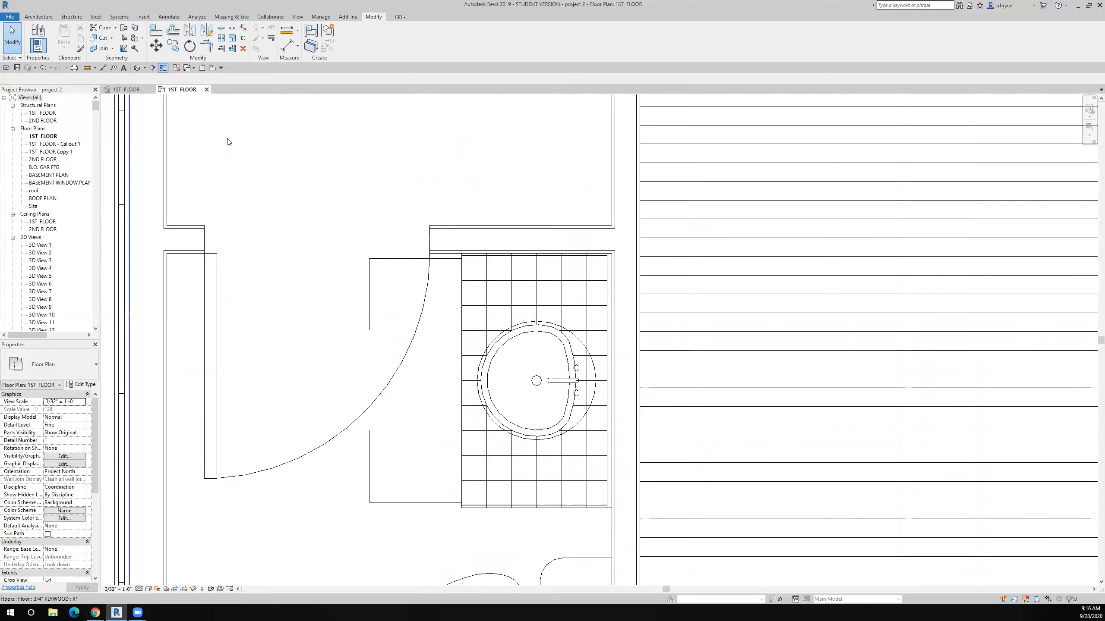
left_click(156, 30)
left_click(461, 473)
left_click(370, 465)
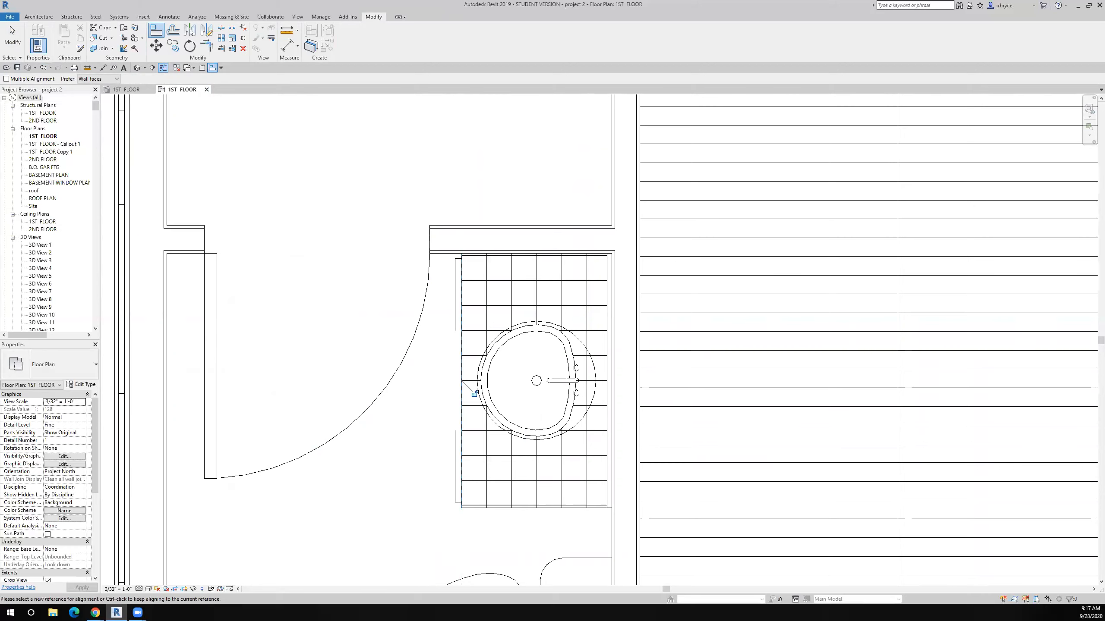
left_click(12, 37)
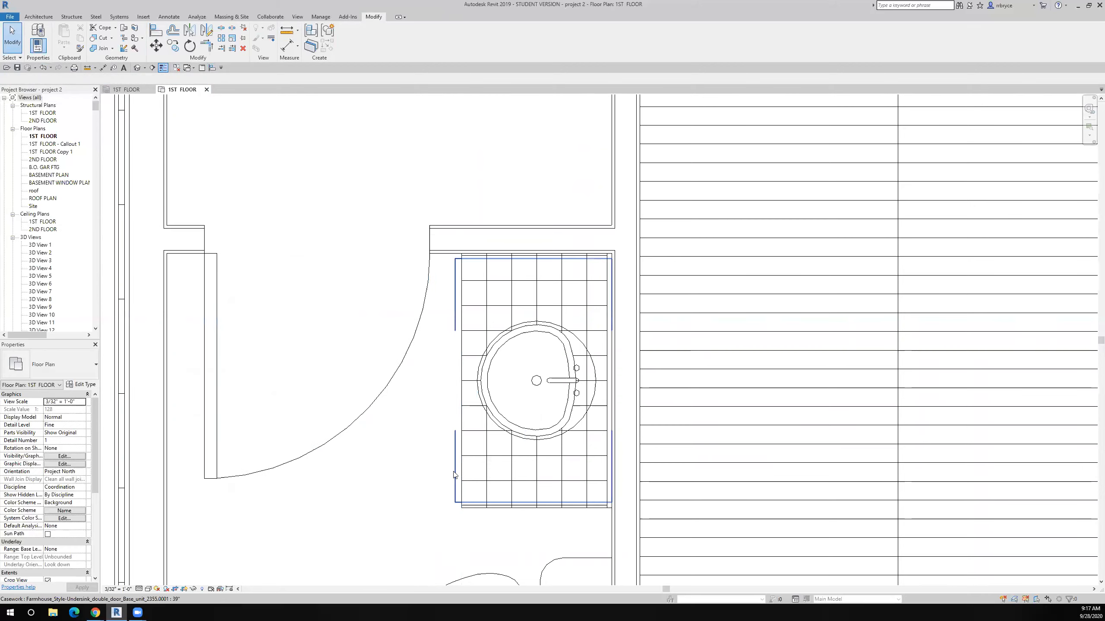
scroll(453, 473, "down", 6)
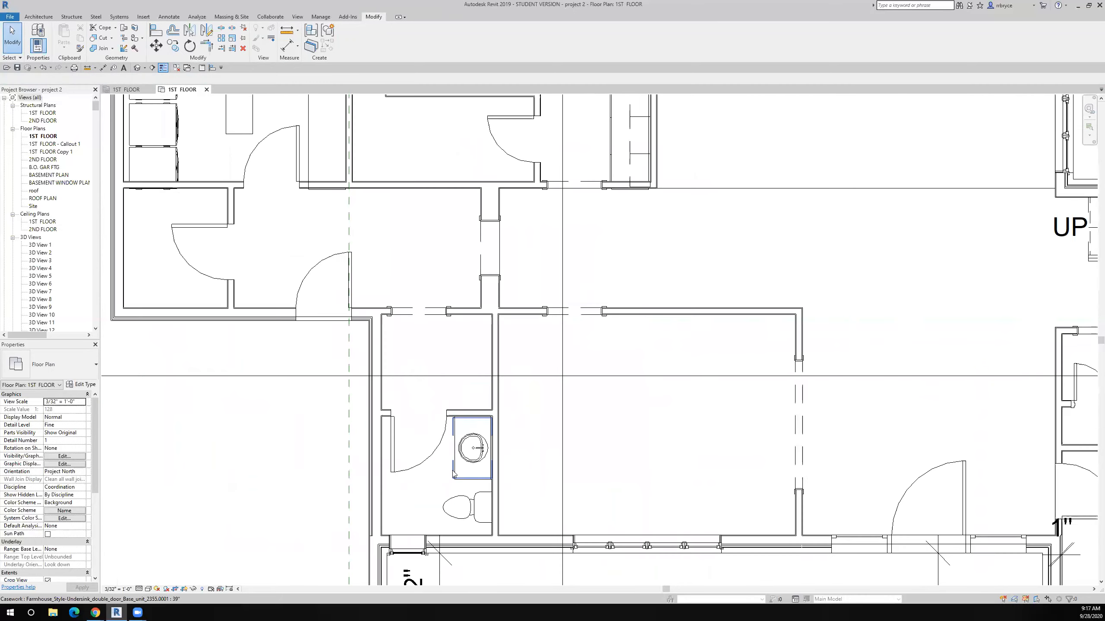
scroll(327, 290, "up", 4)
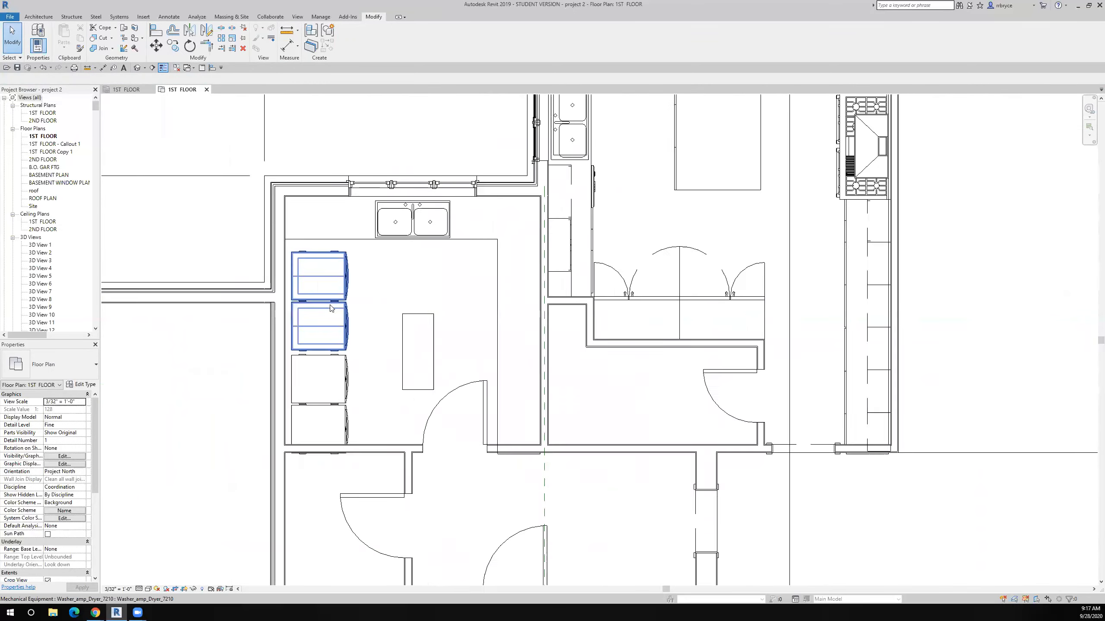
Step: Examine the small bathroom's vanity and the laundry room's fixtures and countertops in the first-floor plan
scroll(327, 290, "down", 5)
scroll(432, 389, "up", 5)
scroll(432, 389, "up", 5)
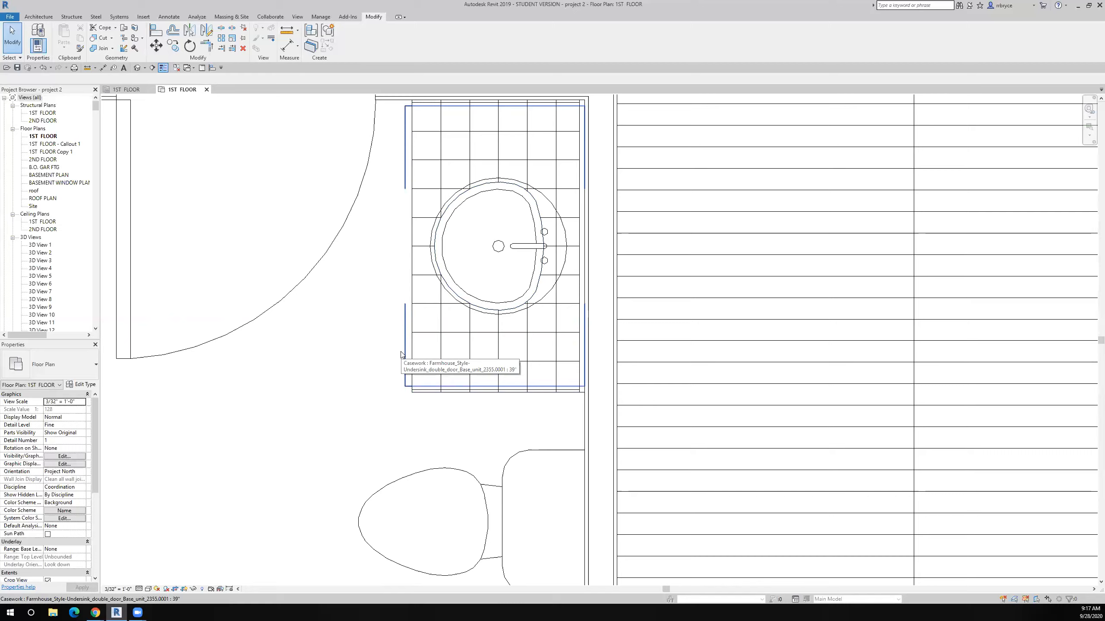
scroll(401, 355, "down", 5)
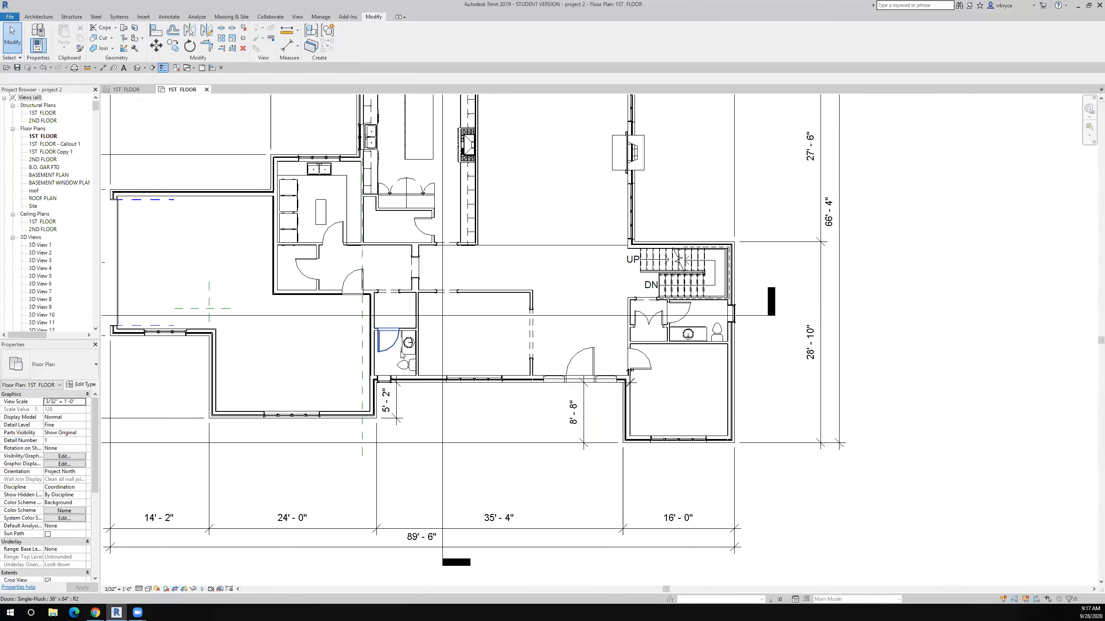
scroll(308, 208, "up", 4)
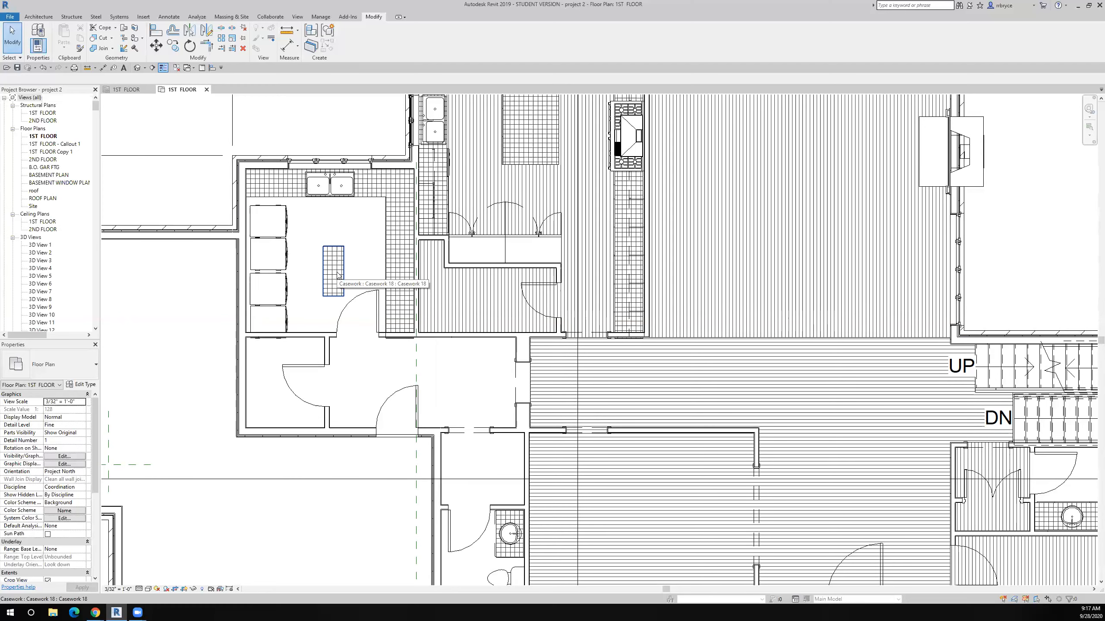
scroll(337, 273, "down", 5)
scroll(332, 271, "up", 4)
scroll(333, 272, "up", 5)
scroll(350, 303, "down", 4)
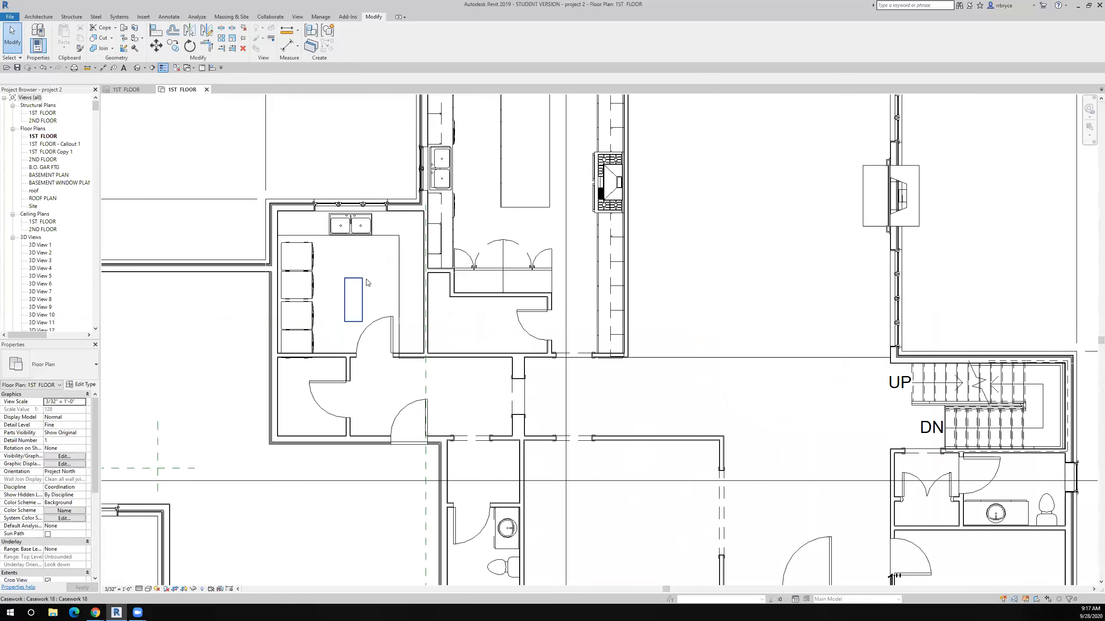
Step: Open the laundry room island's countertop for in-place editing and select its extrusion
left_click(350, 297)
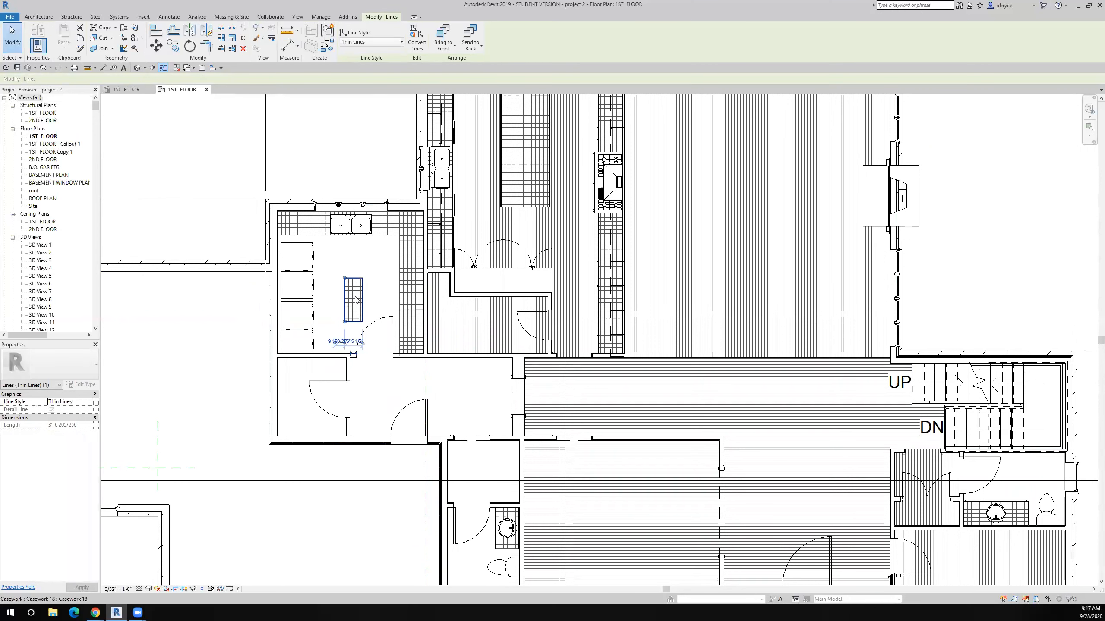
left_click(356, 299)
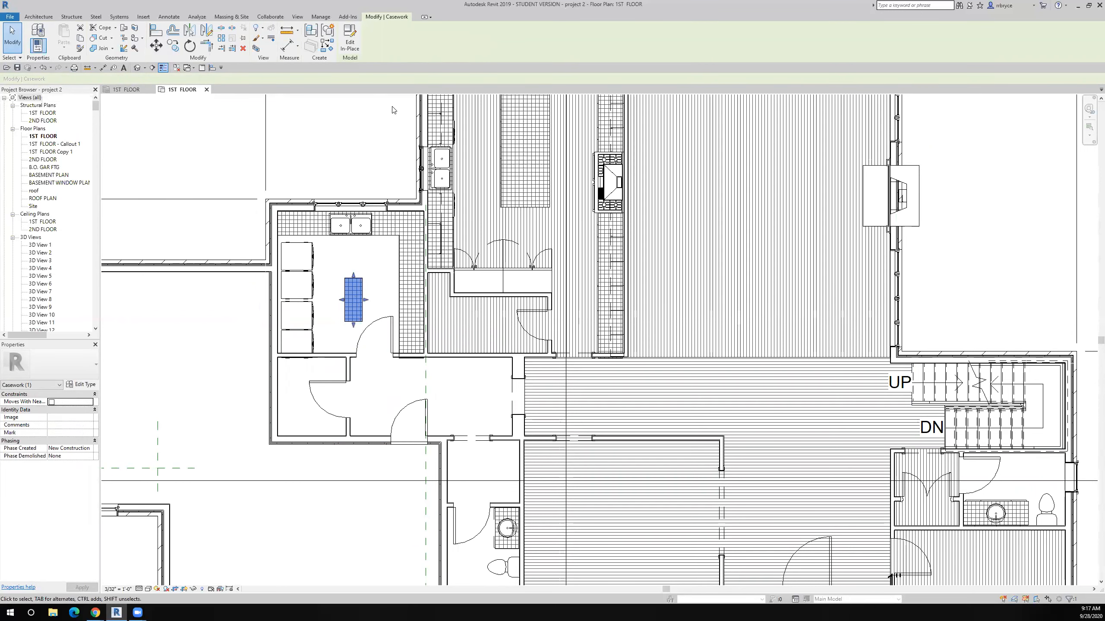
left_click(348, 43)
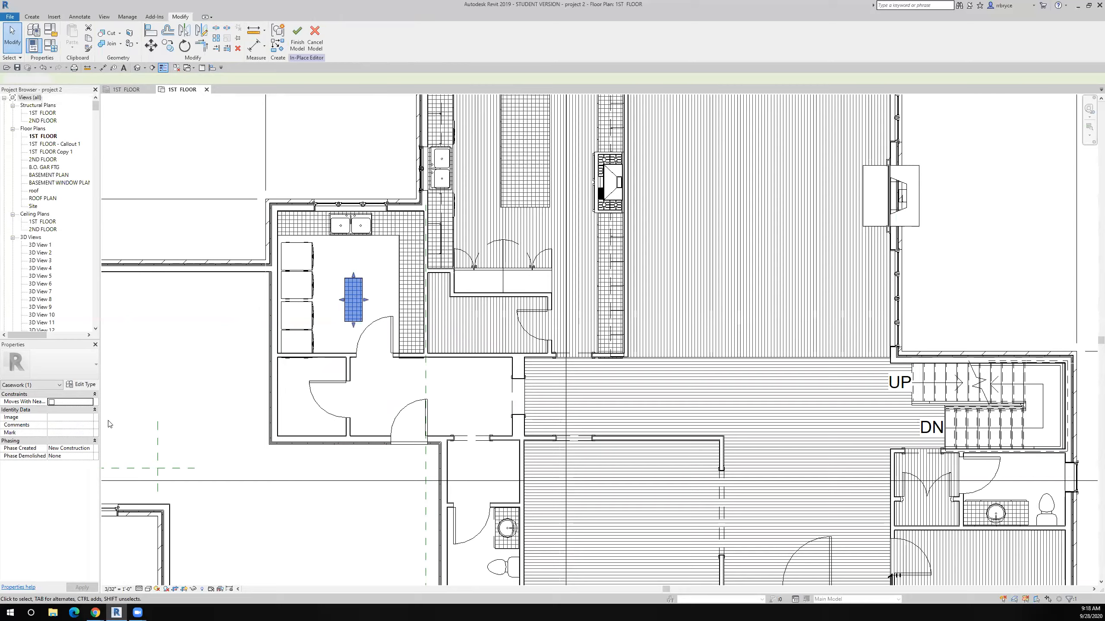
left_click(347, 302)
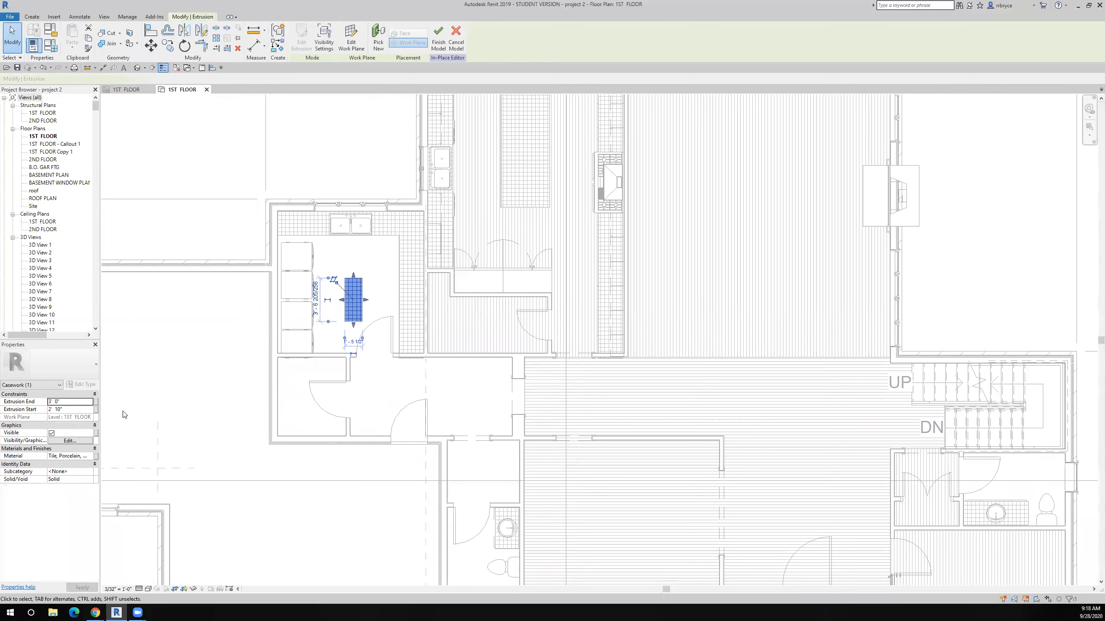
Step: Set the island countertop extrusion's material to GREAT NEW GREEN MARBLE and finish the in-place model
left_click(89, 456)
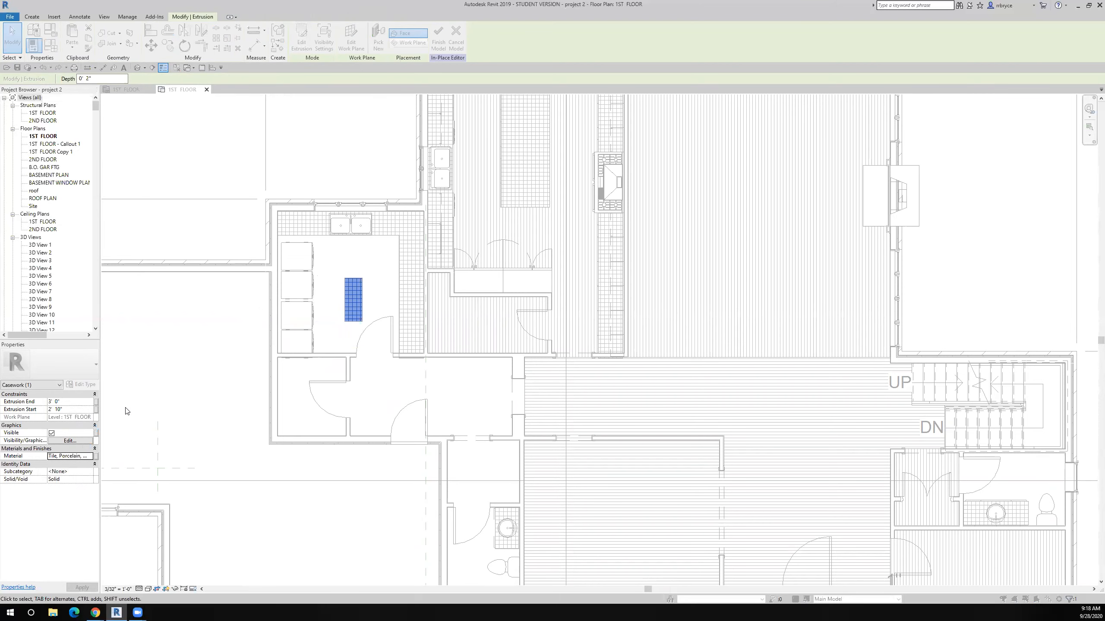
scroll(292, 387, "down", 1)
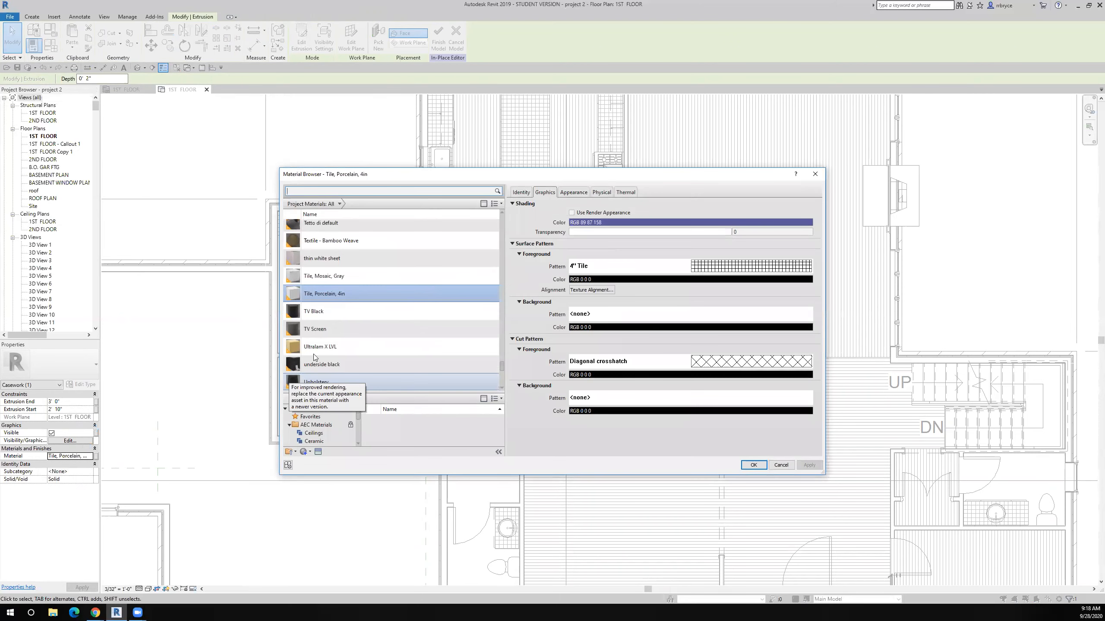
left_click(314, 190)
type("green")
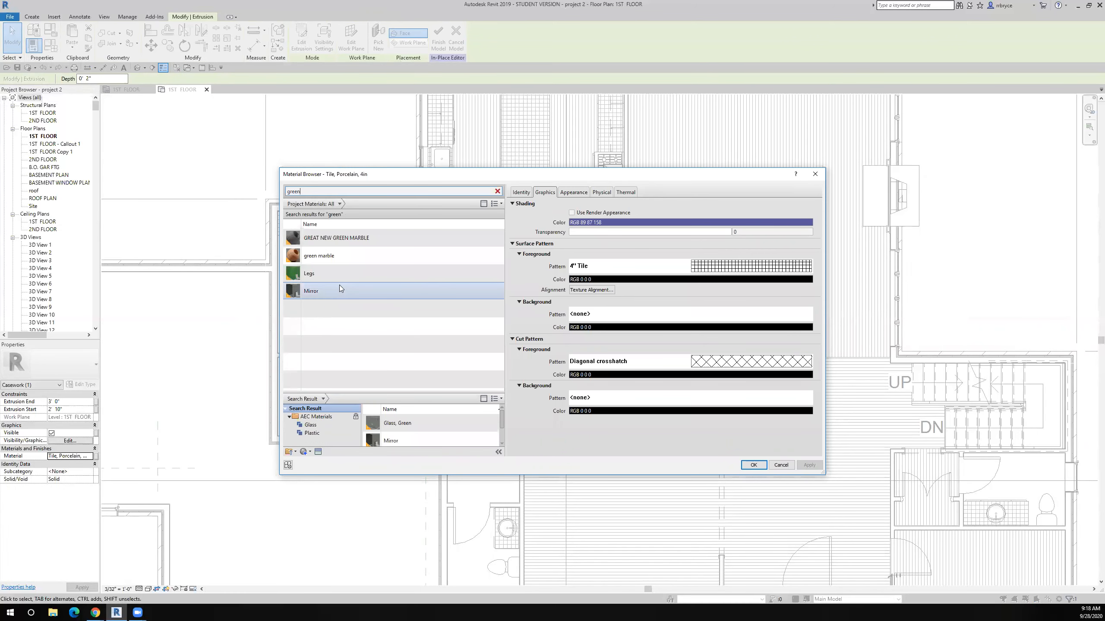
left_click(351, 239)
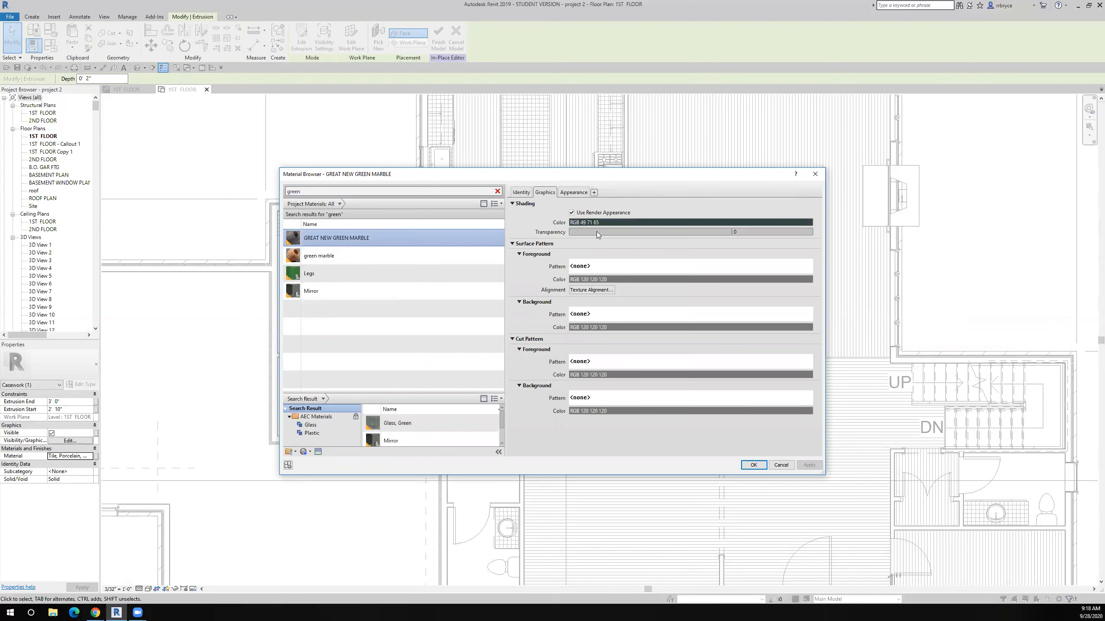
left_click(574, 192)
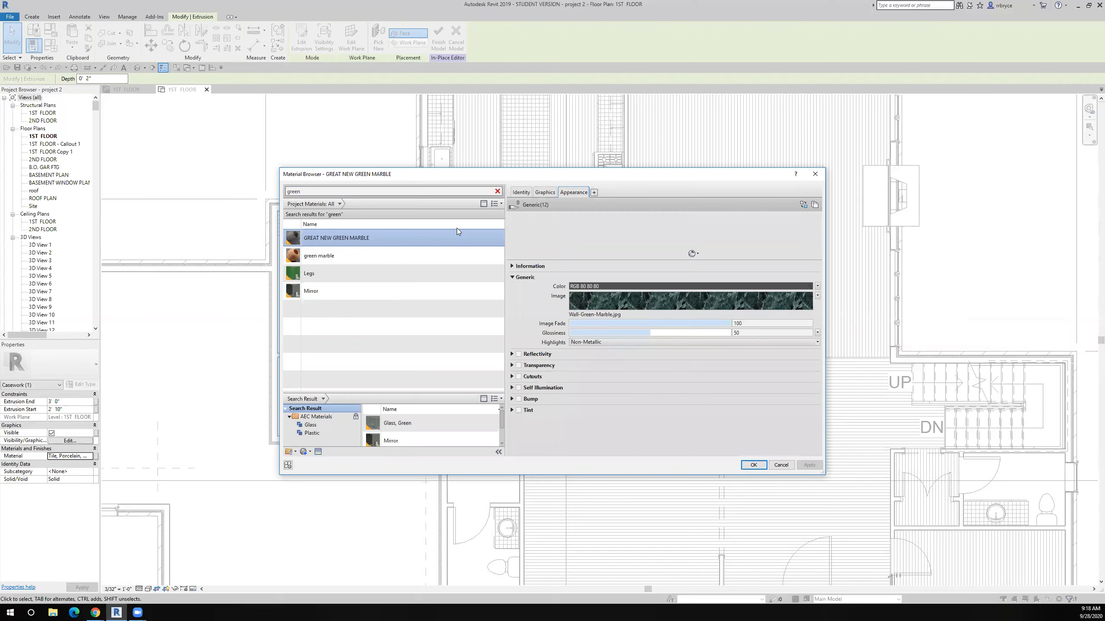
left_click(545, 192)
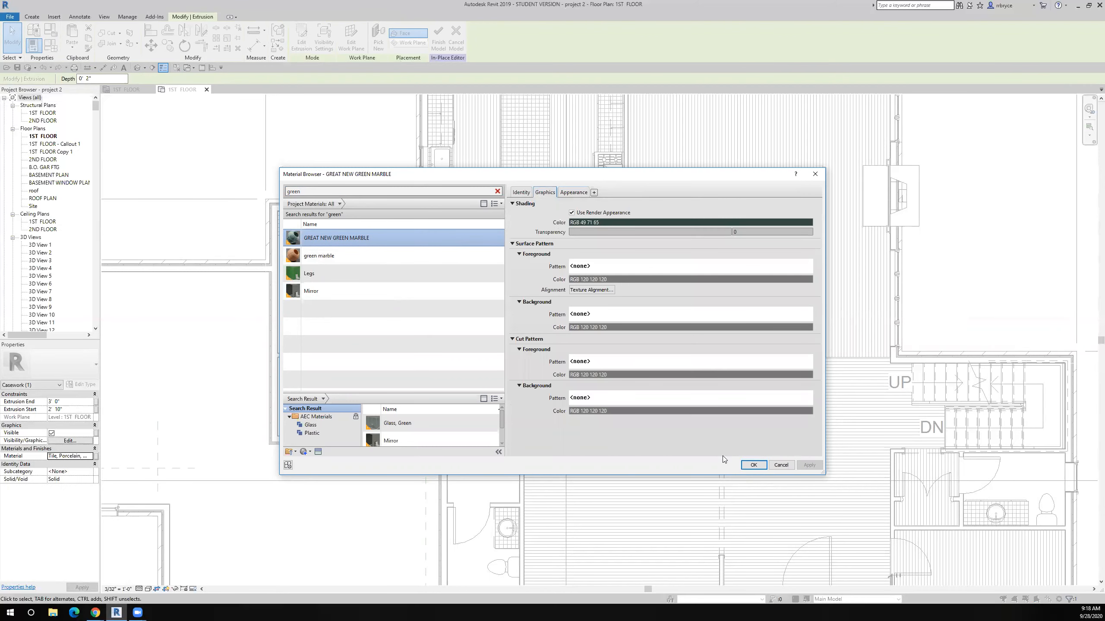
left_click(753, 465)
key("Escape")
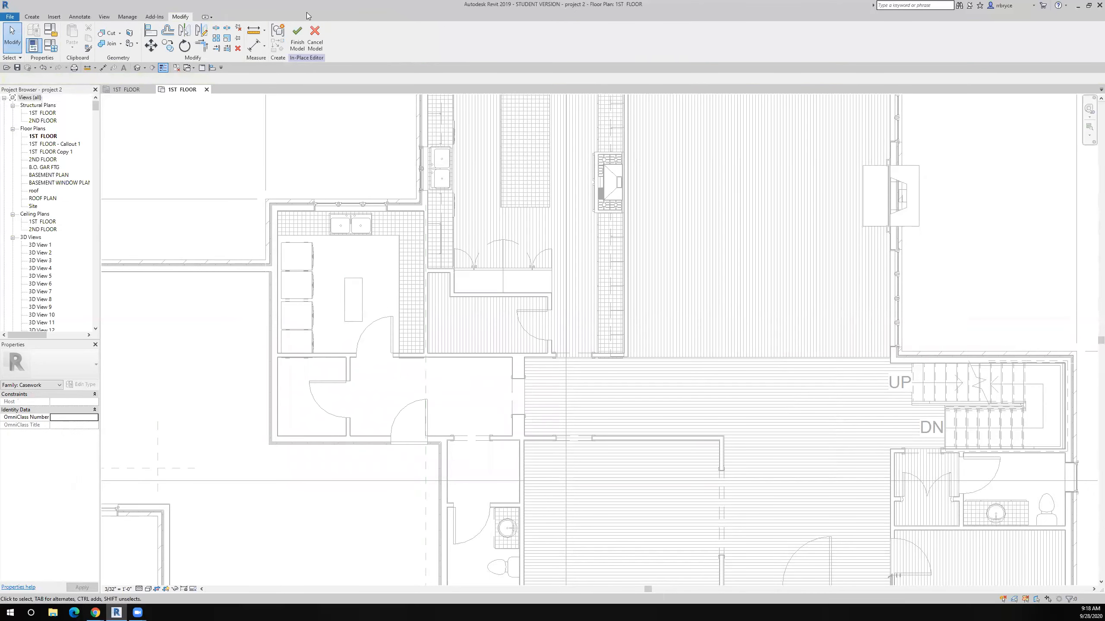
left_click(297, 37)
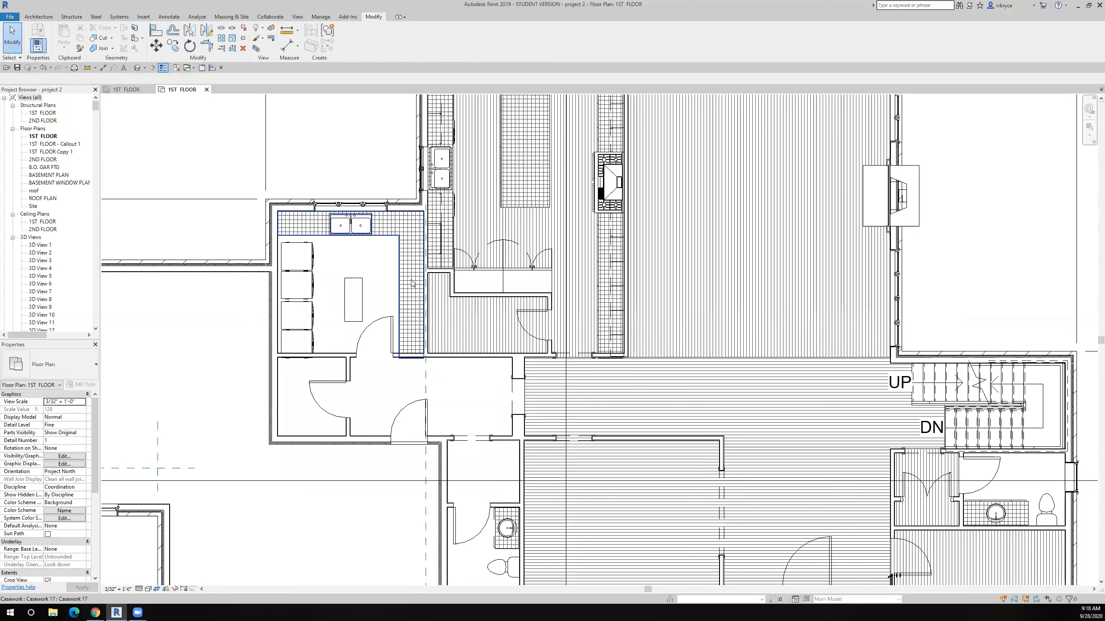
Step: Open the laundry room's L-shaped countertop for in-place editing and enter its extrusion's sketch
left_click(412, 283)
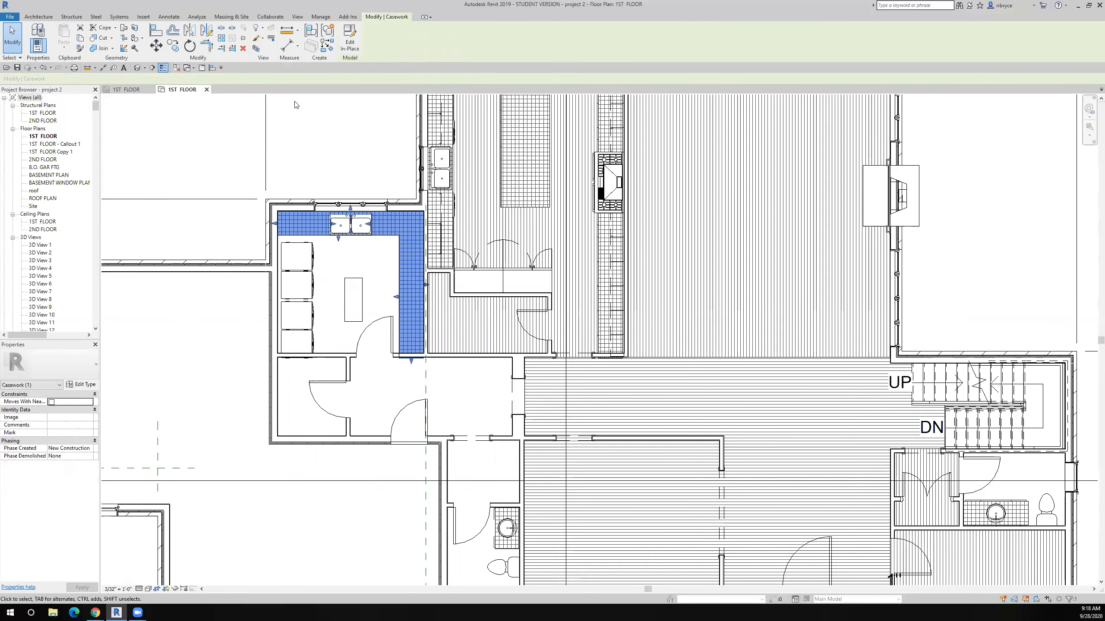
left_click(346, 45)
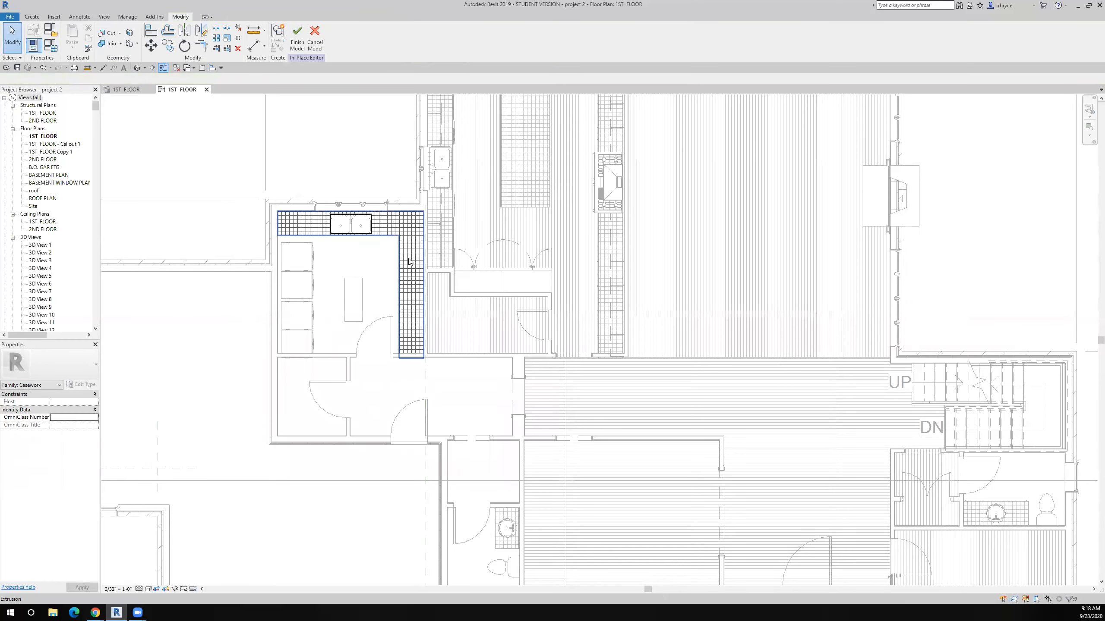
double_click(409, 261)
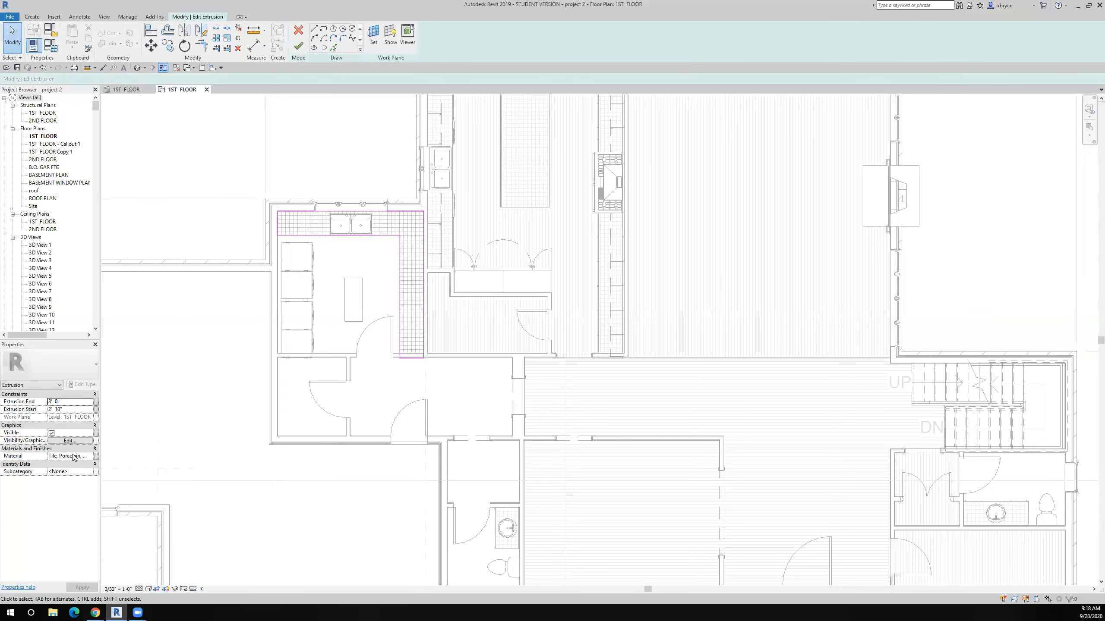
Step: Set the L-shaped countertop extrusion's material to GREAT NEW GREEN MARBLE
left_click(74, 455)
left_click(90, 456)
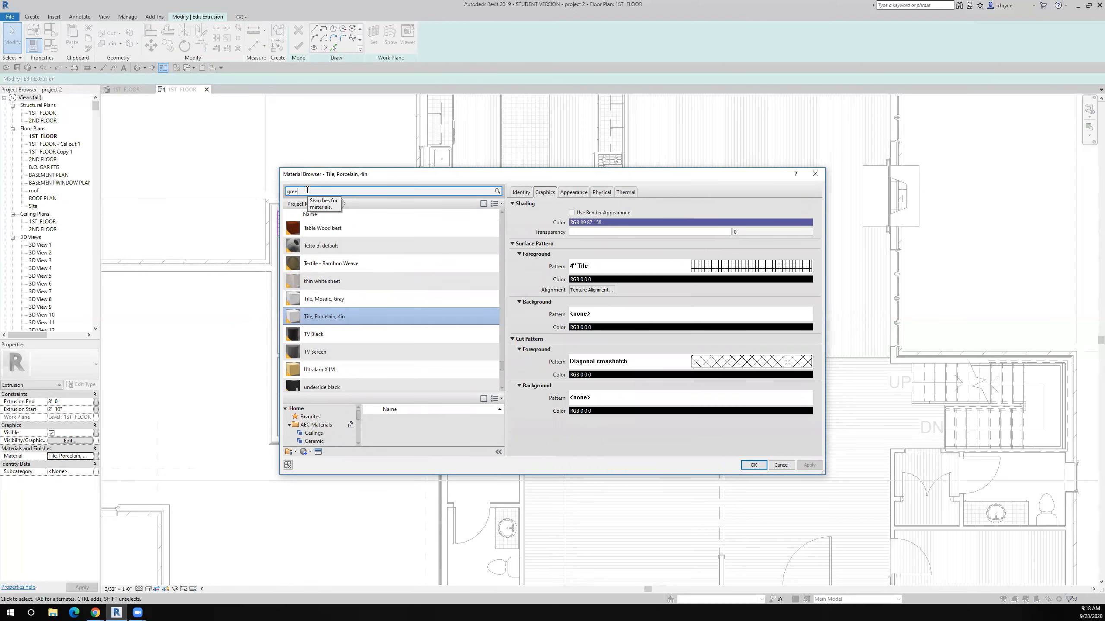
double_click(333, 257)
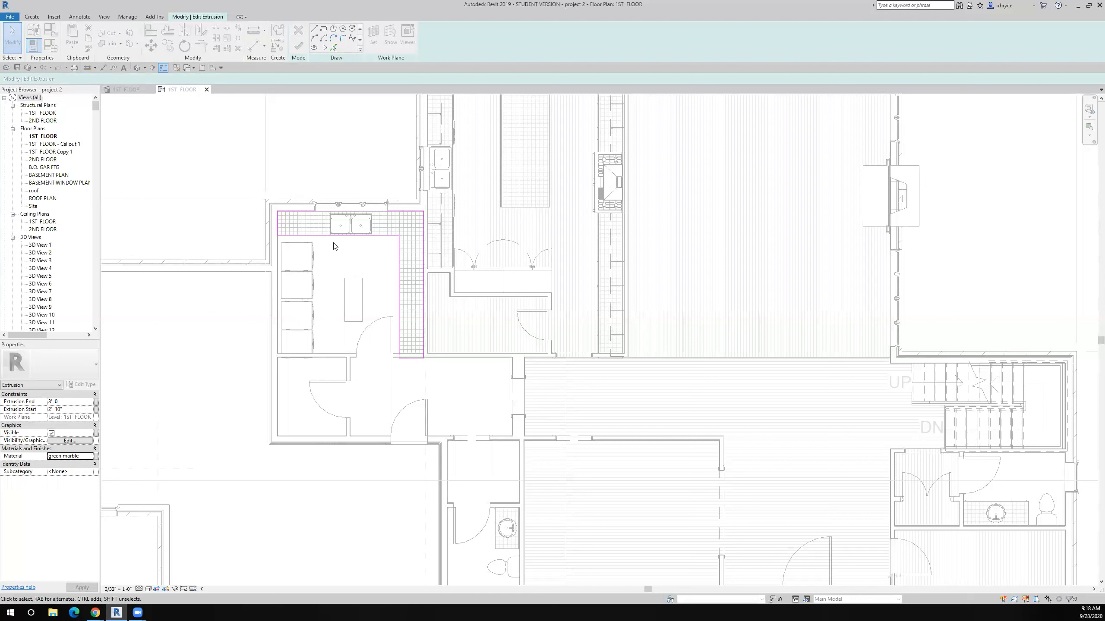
left_click(87, 456)
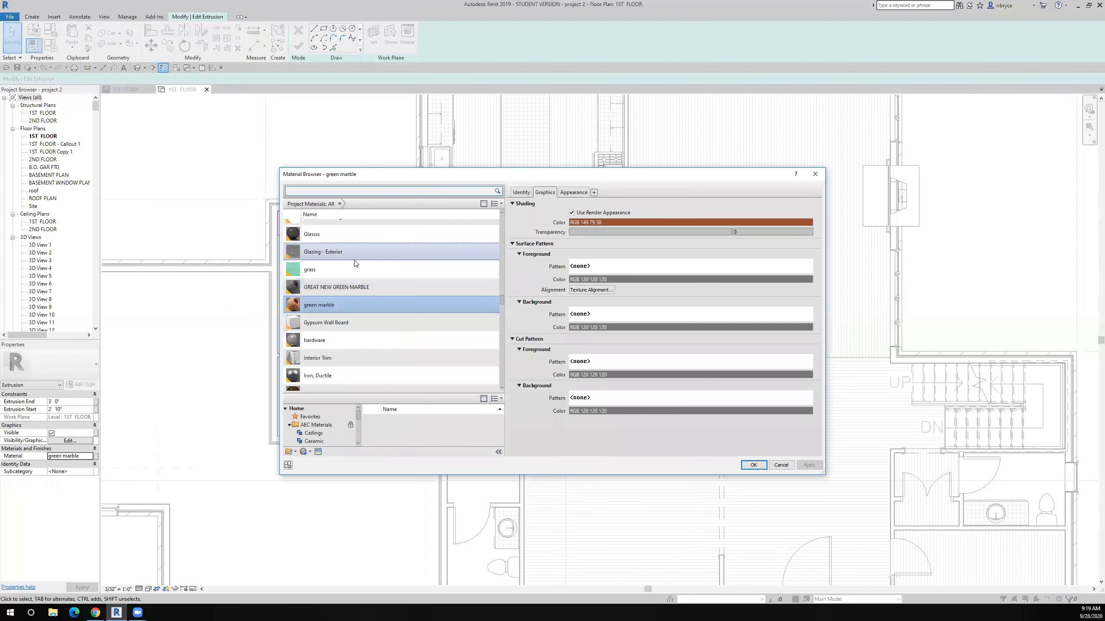
left_click(343, 286)
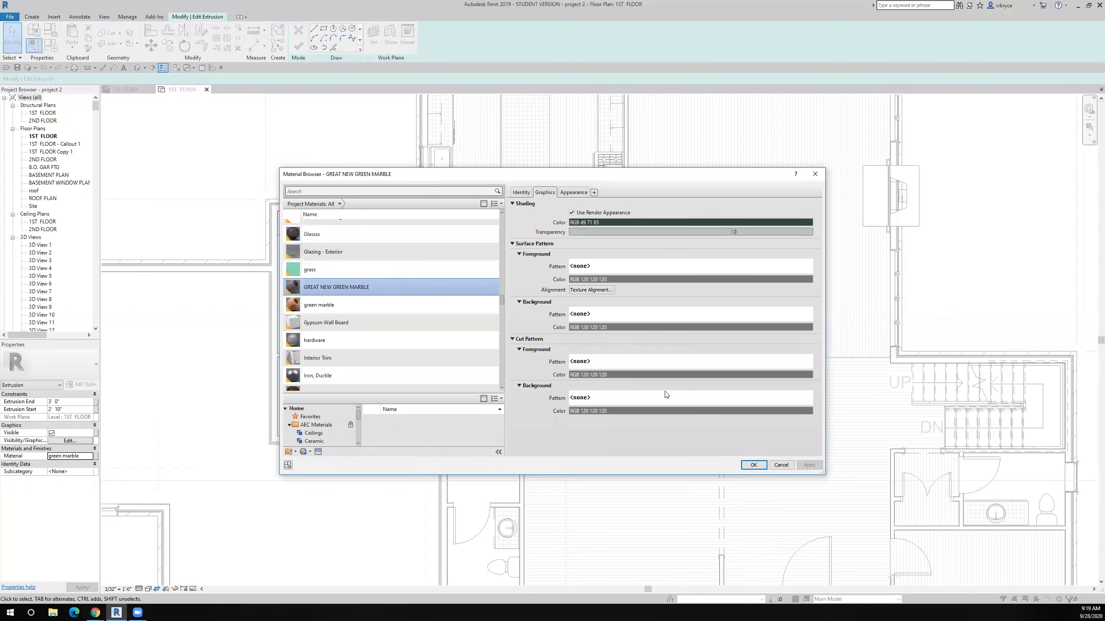
left_click(752, 465)
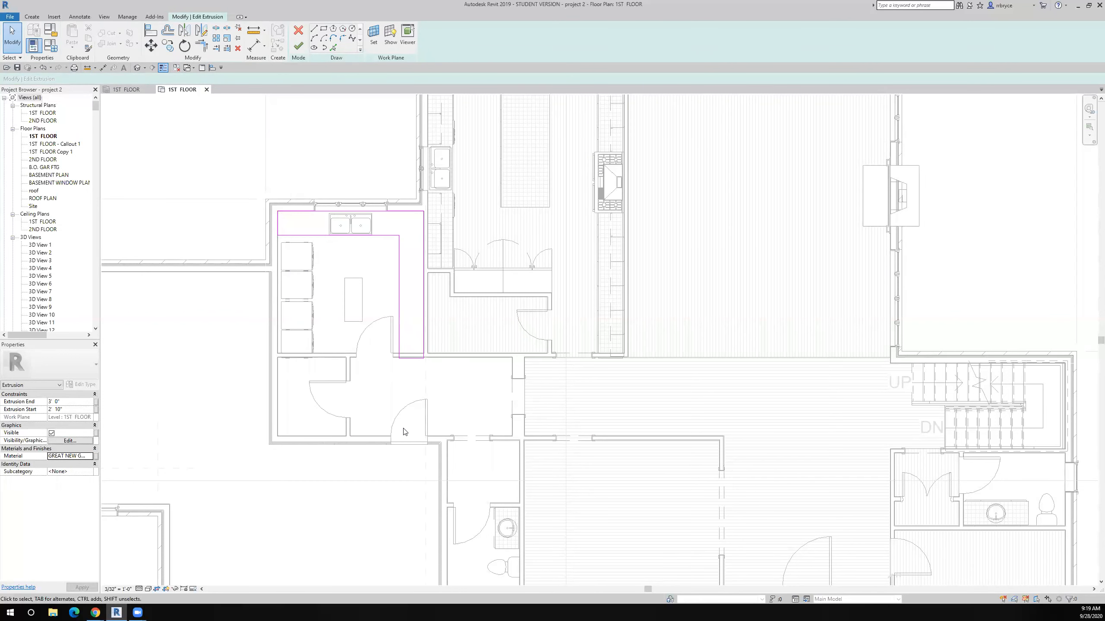
Step: Align the L-shaped countertop's lower end line with the laundry room's inner wall face, and finish the sketch and the in-place model
scroll(399, 366, "up", 5)
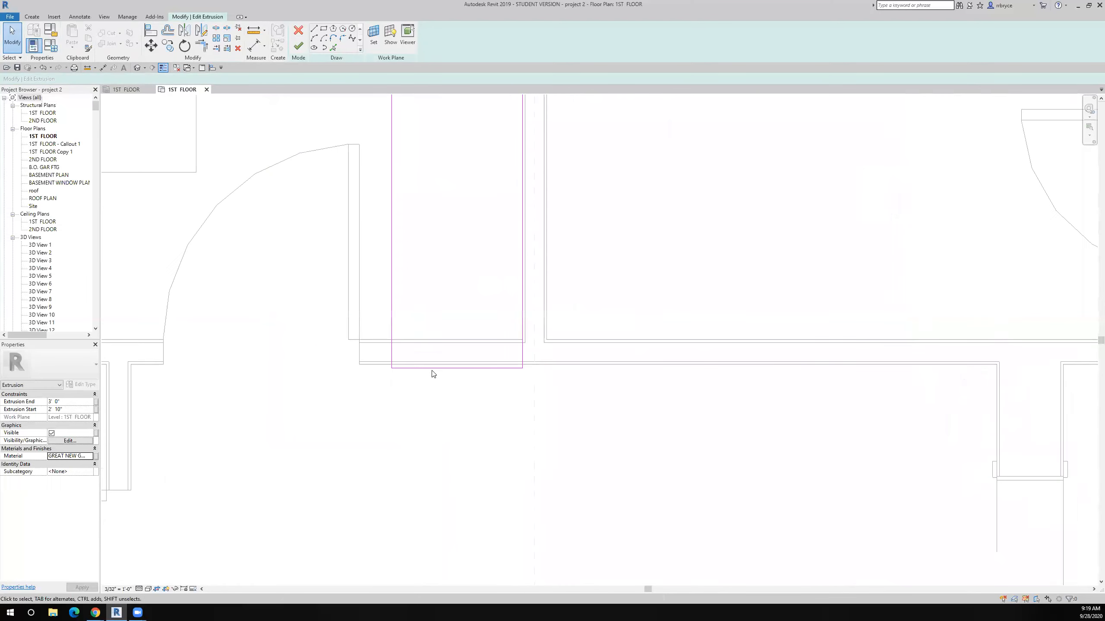
left_click(151, 32)
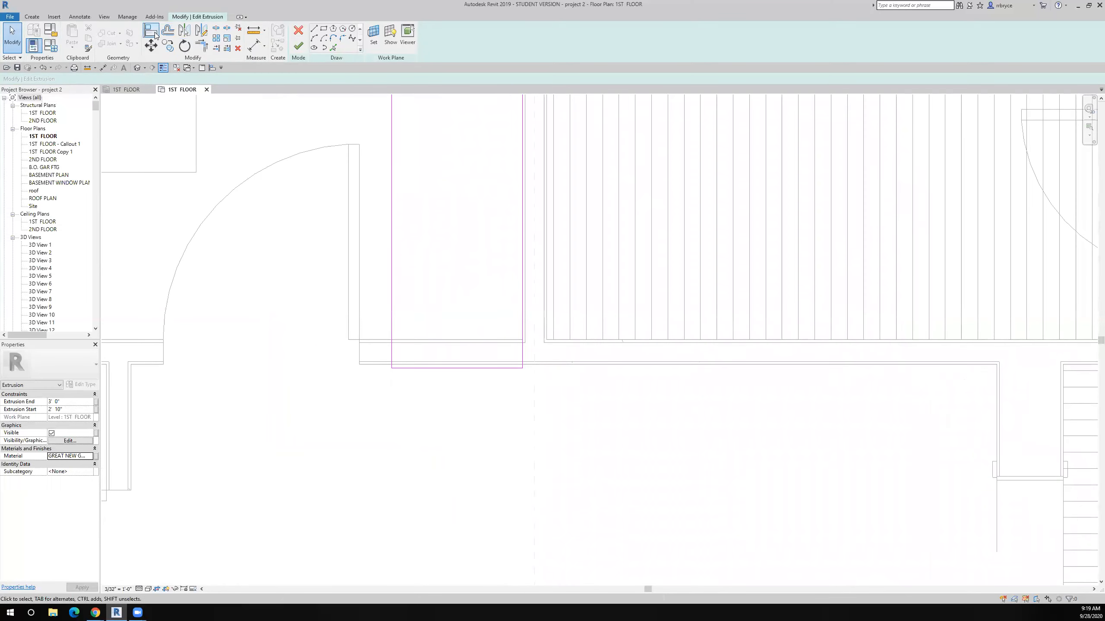
left_click(453, 339)
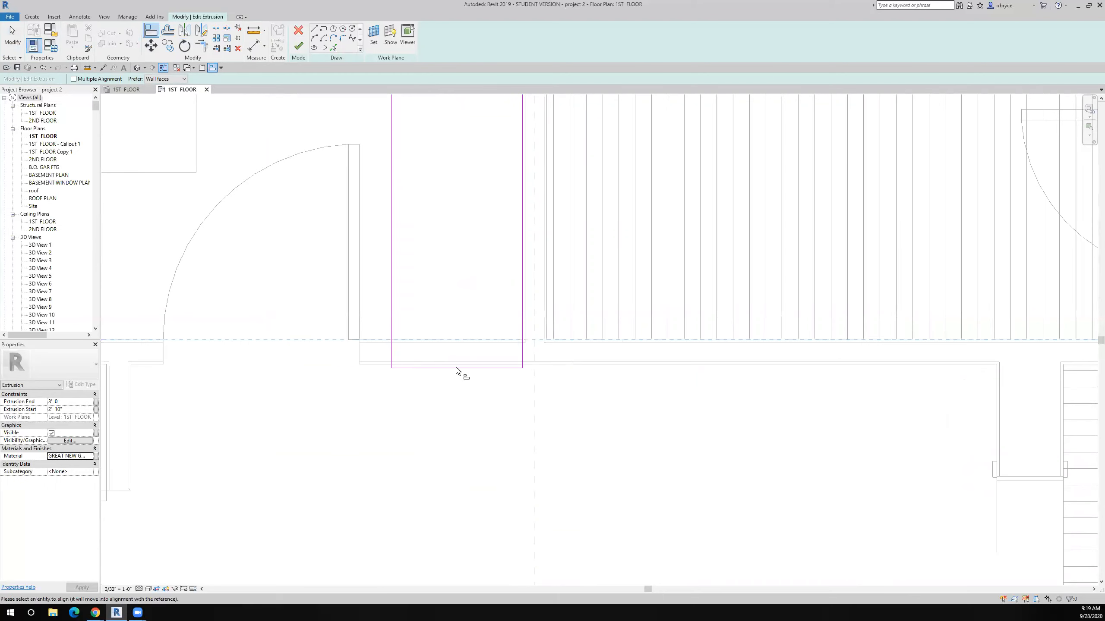
scroll(423, 415, "down", 3)
scroll(422, 423, "down", 2)
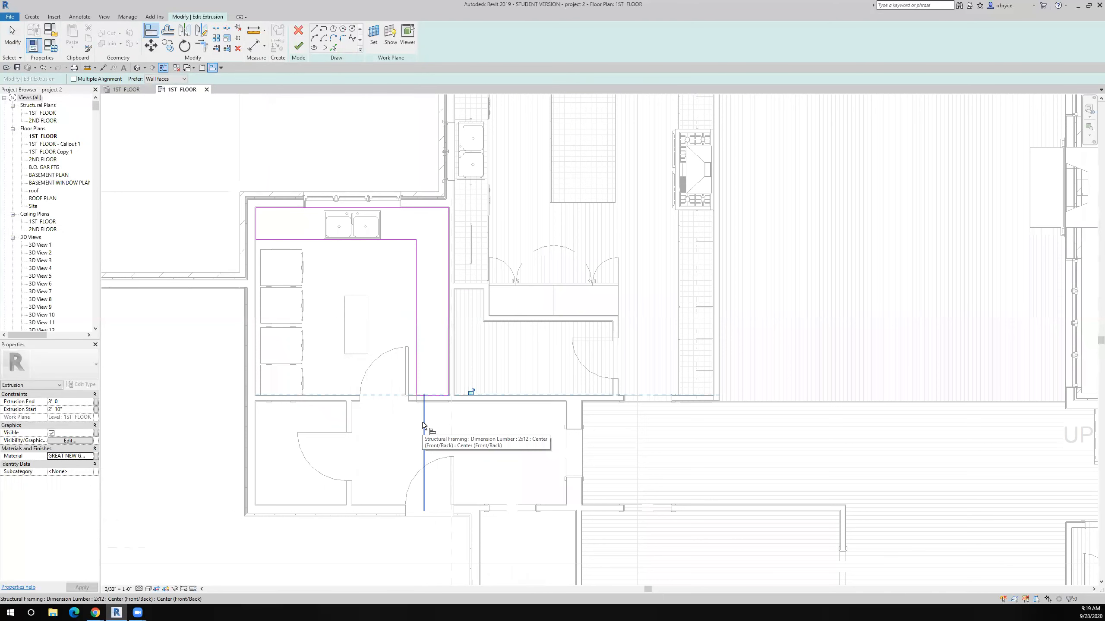
left_click(303, 51)
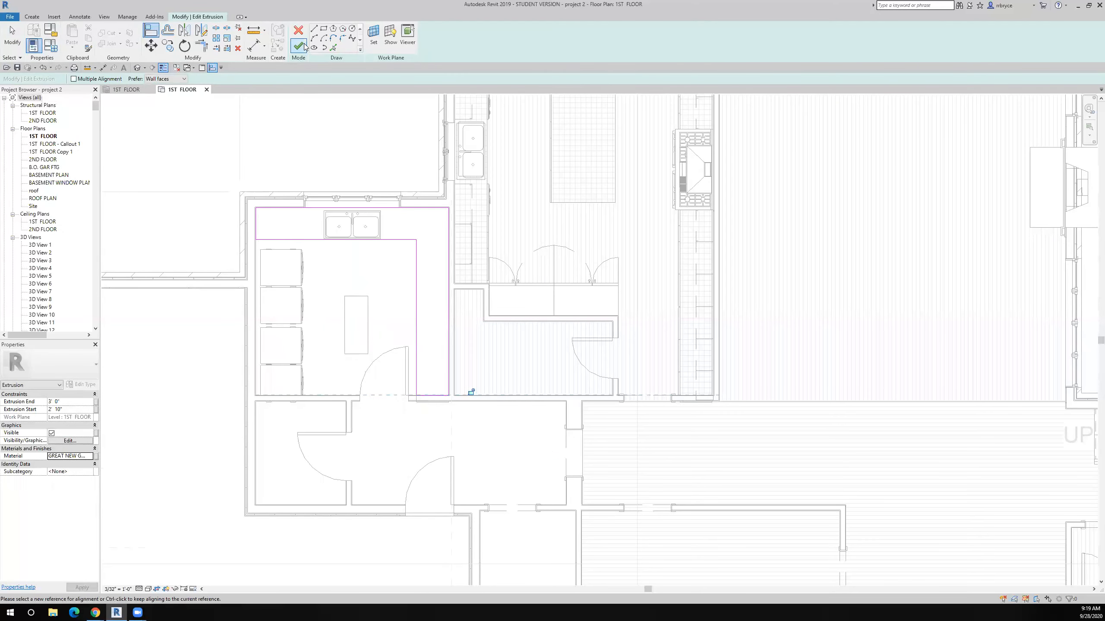
left_click(442, 31)
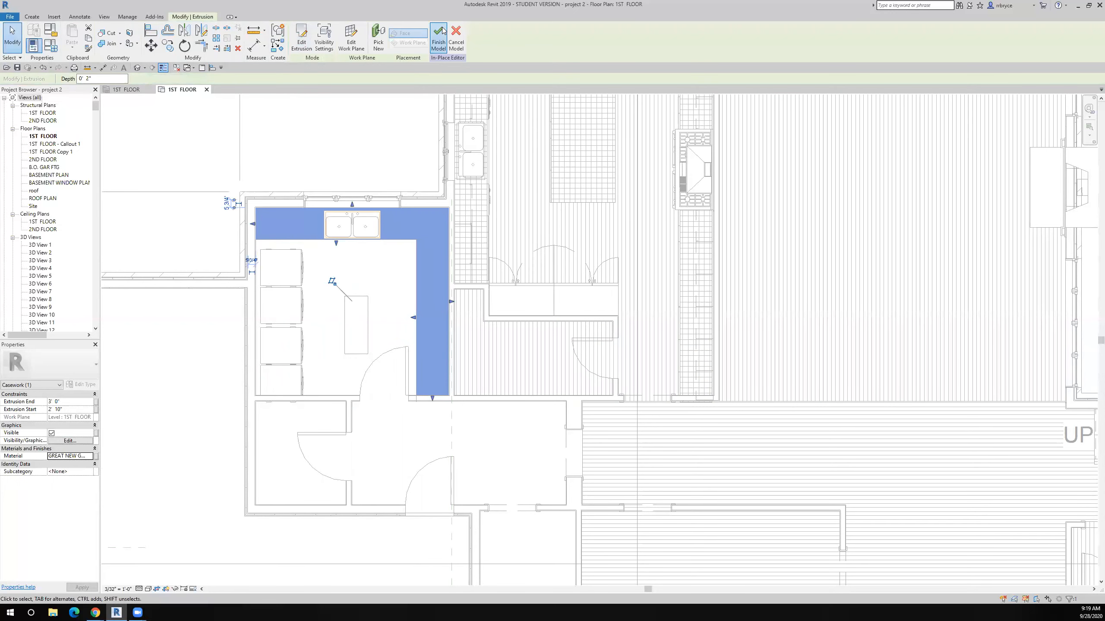
Step: Open the small bathroom's vanity countertop beside the laundry area for in-place editing and enter its extrusion's sketch
scroll(383, 250, "down", 2)
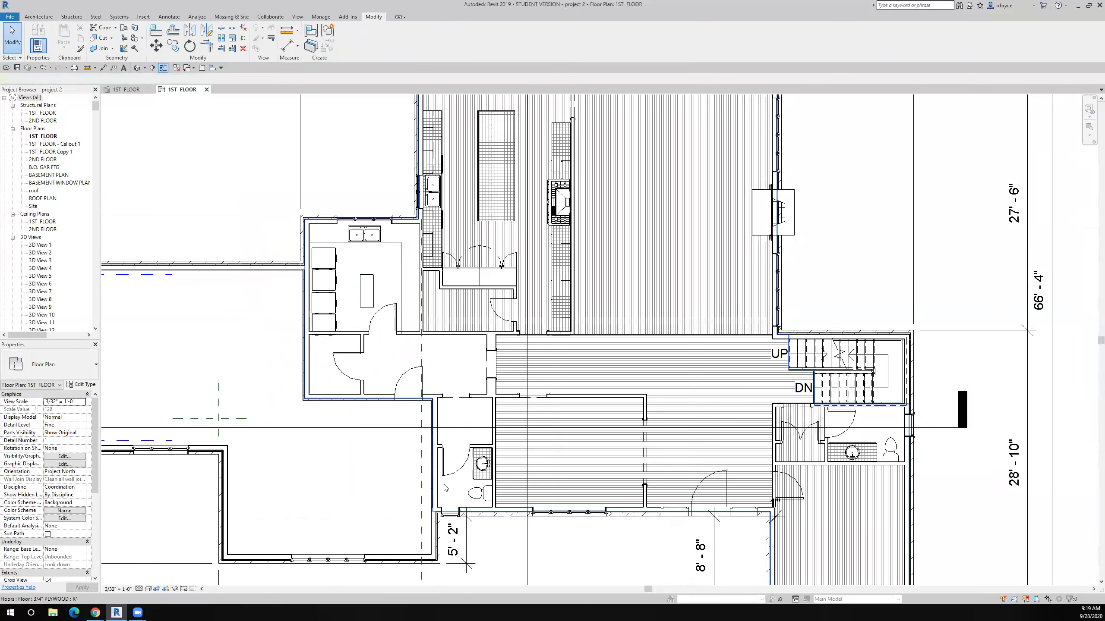
scroll(445, 488, "up", 5)
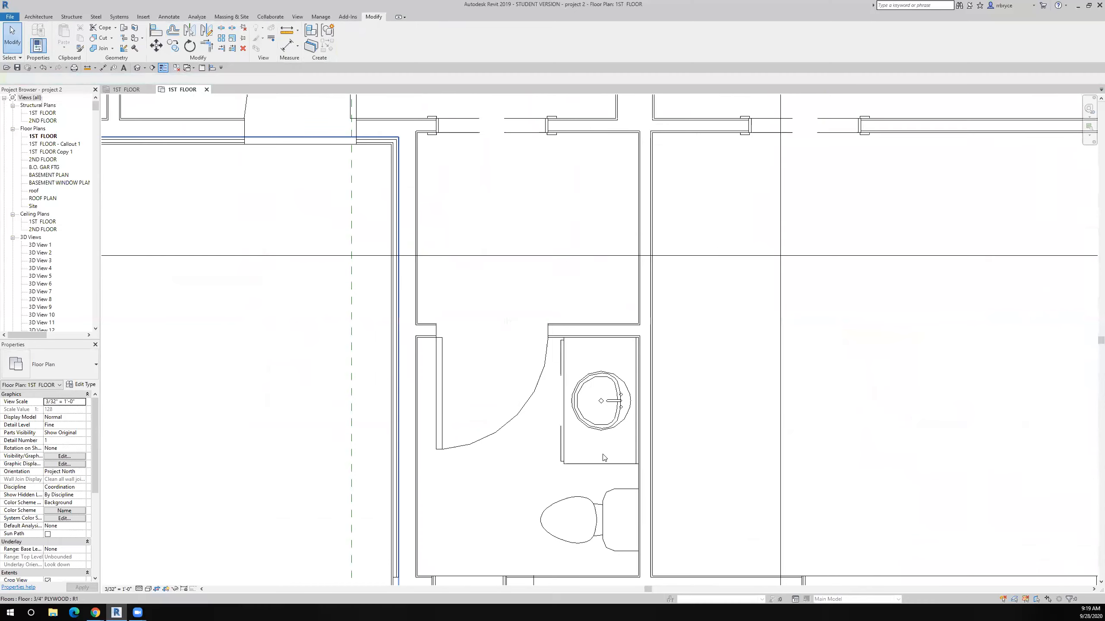
left_click(599, 452)
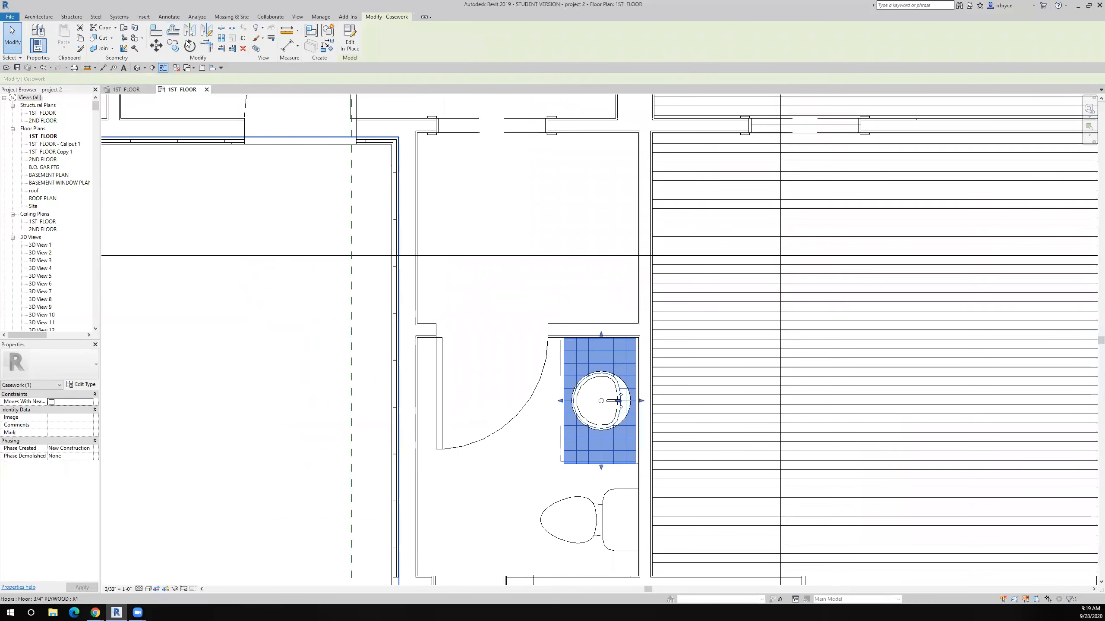
left_click(350, 45)
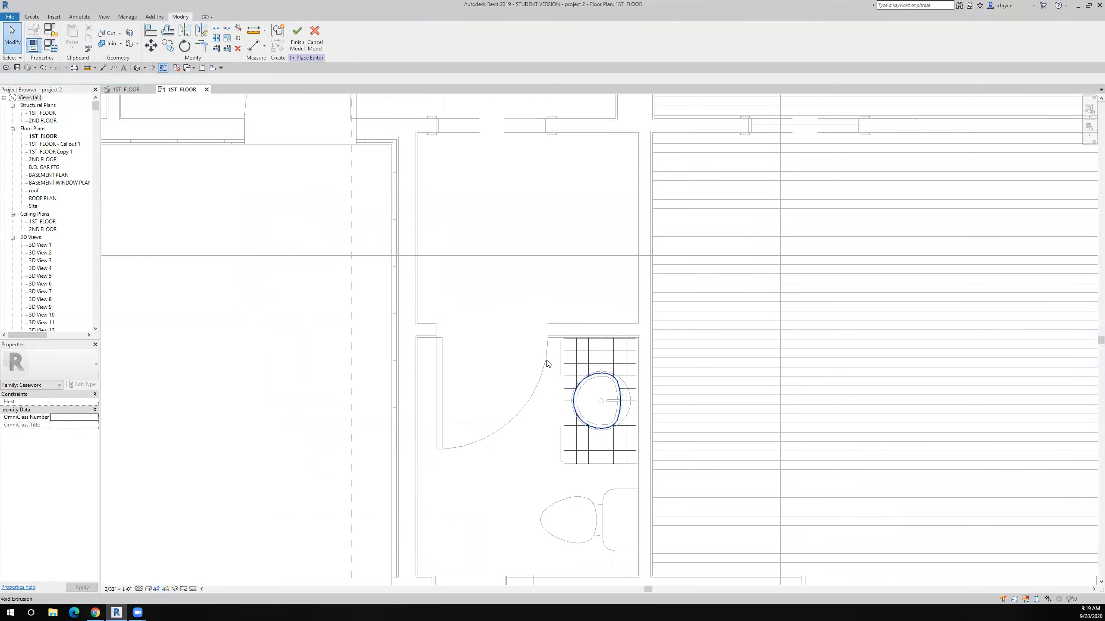
double_click(583, 358)
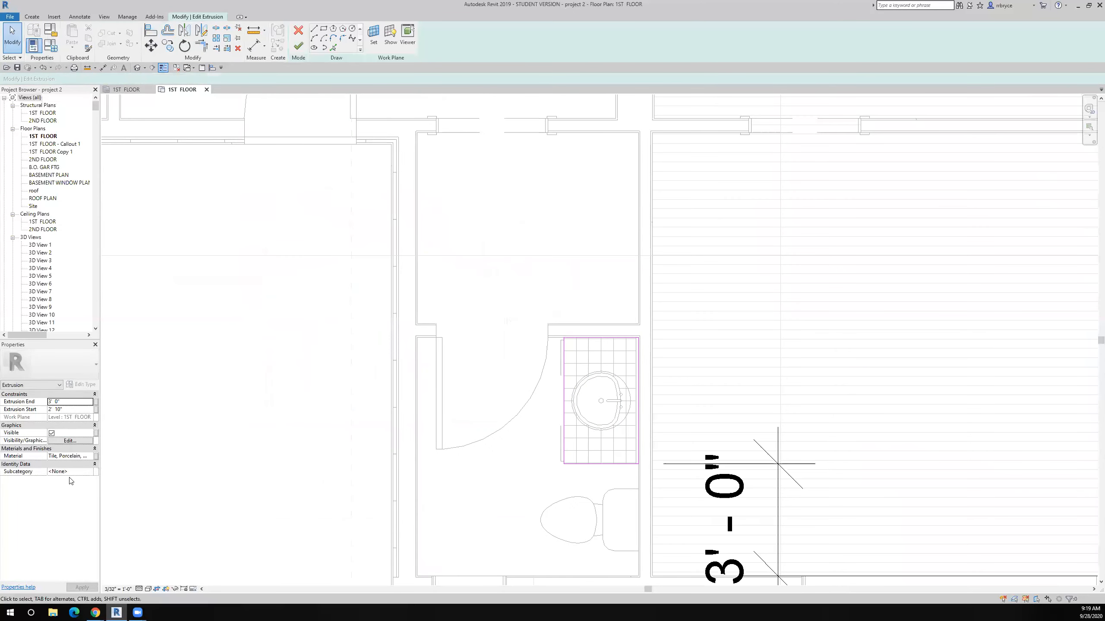
Step: Set the vanity countertop extrusion's material from the porcelain tile to GREAT NEW GREEN MARBLE
left_click(82, 456)
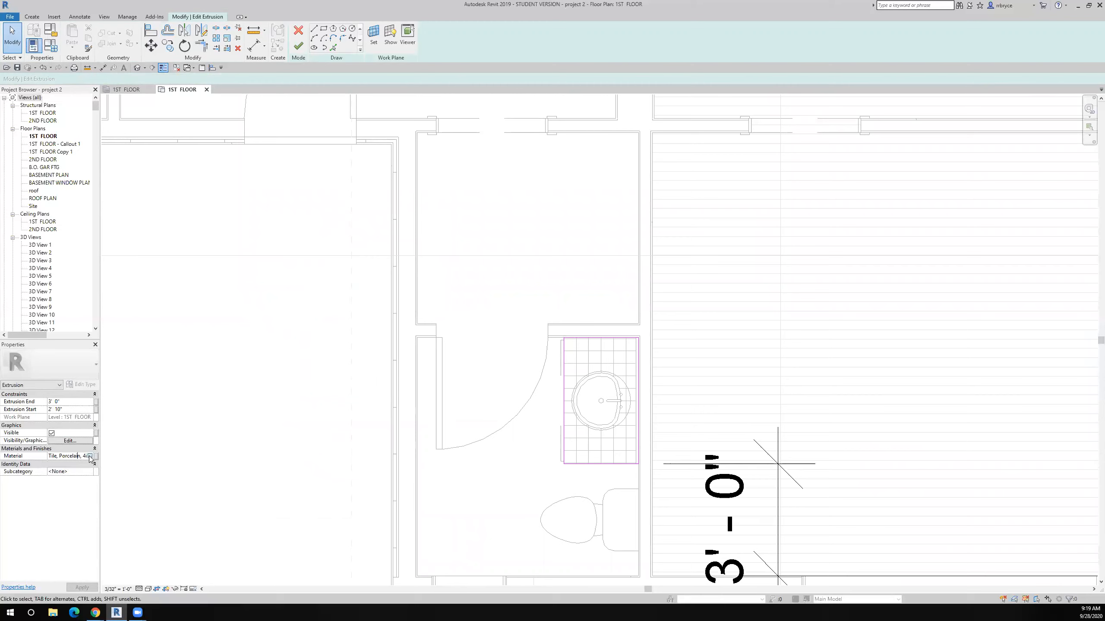
left_click(90, 456)
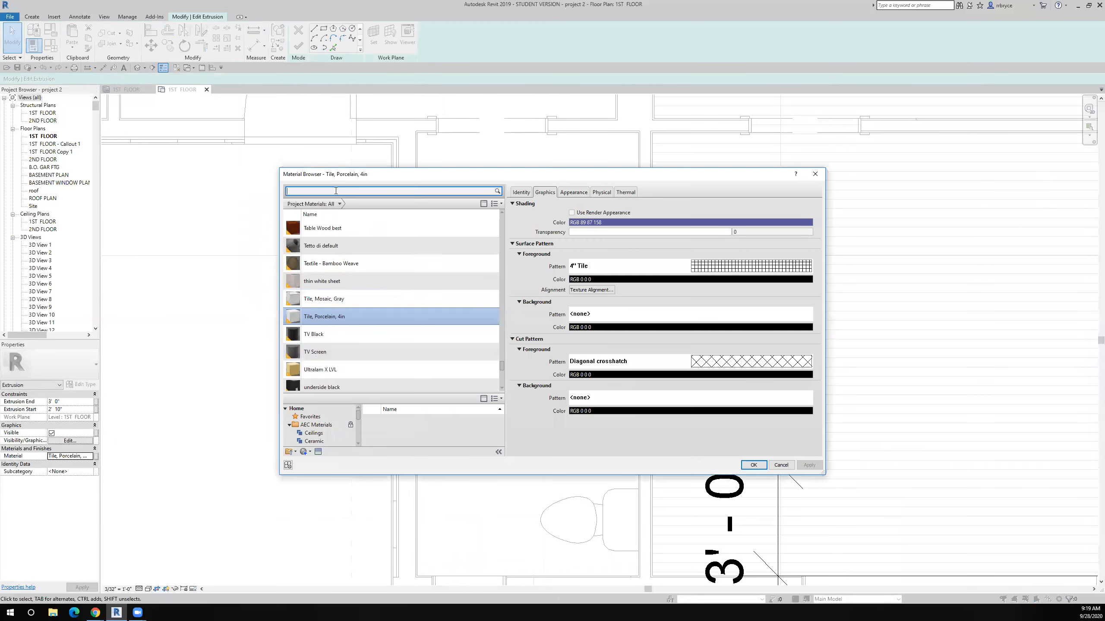
type("n")
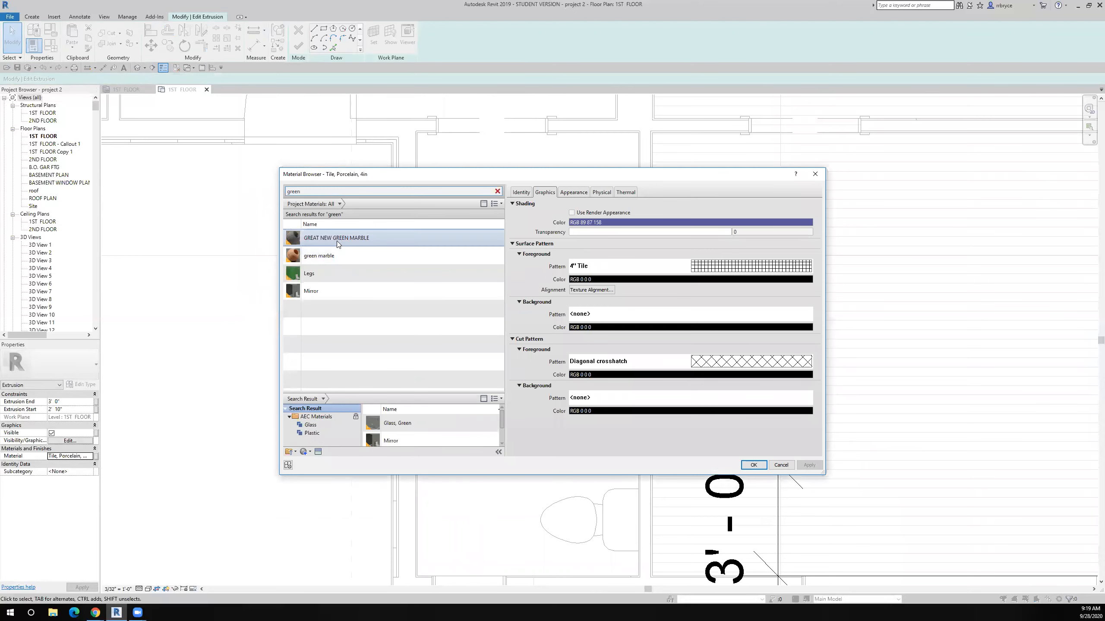
left_click(339, 240)
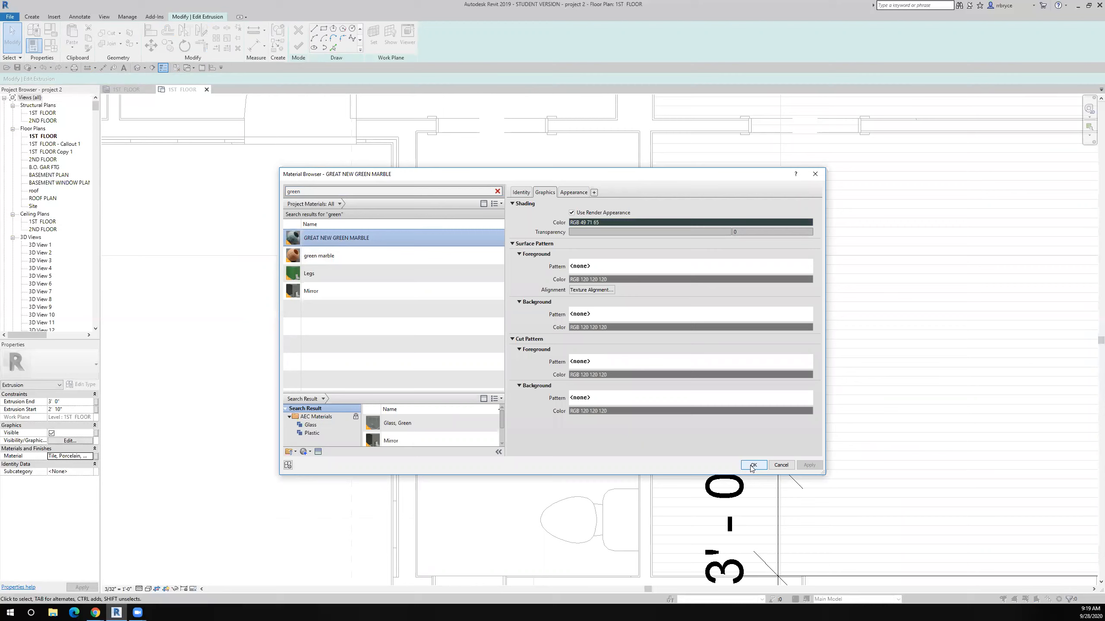
left_click(754, 465)
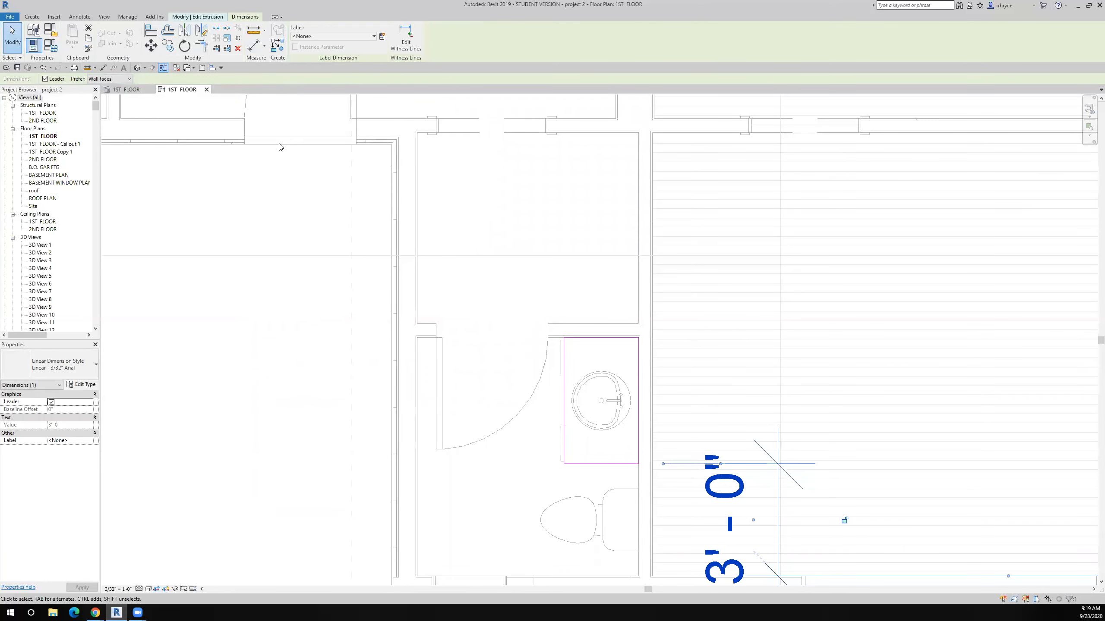
Step: Finish the vanity countertop's sketch and its in-place model, and clear the selection
left_click(205, 16)
left_click(298, 41)
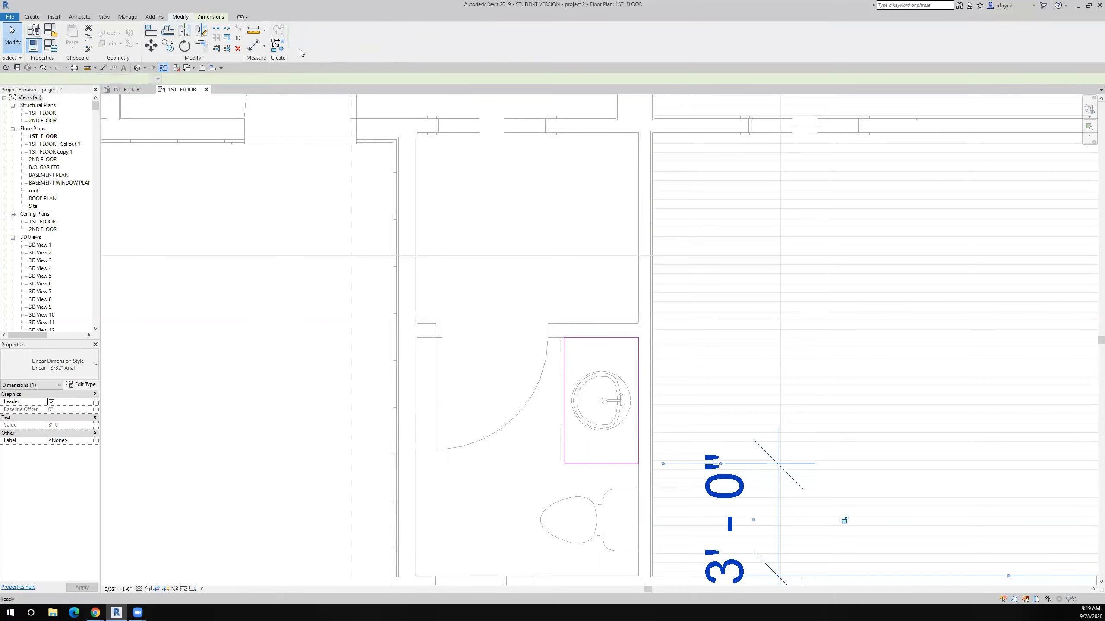
left_click(438, 40)
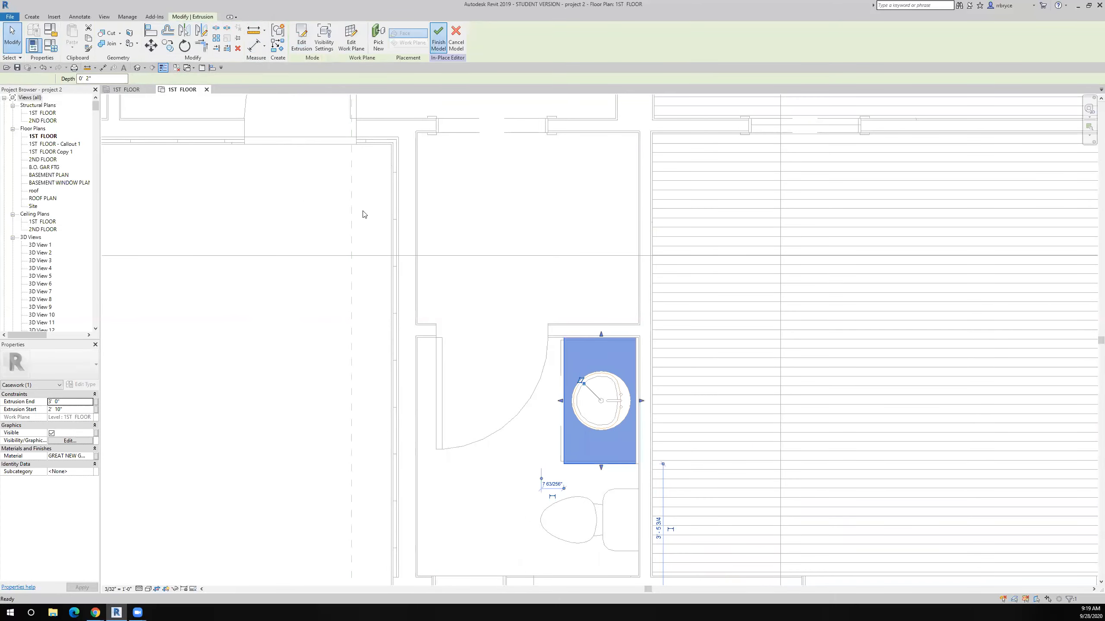
left_click(262, 344)
Step: Nudge both washer-dryer units in the laundry room up the plan so they clear the room's lower wall
scroll(260, 343, "down", 4)
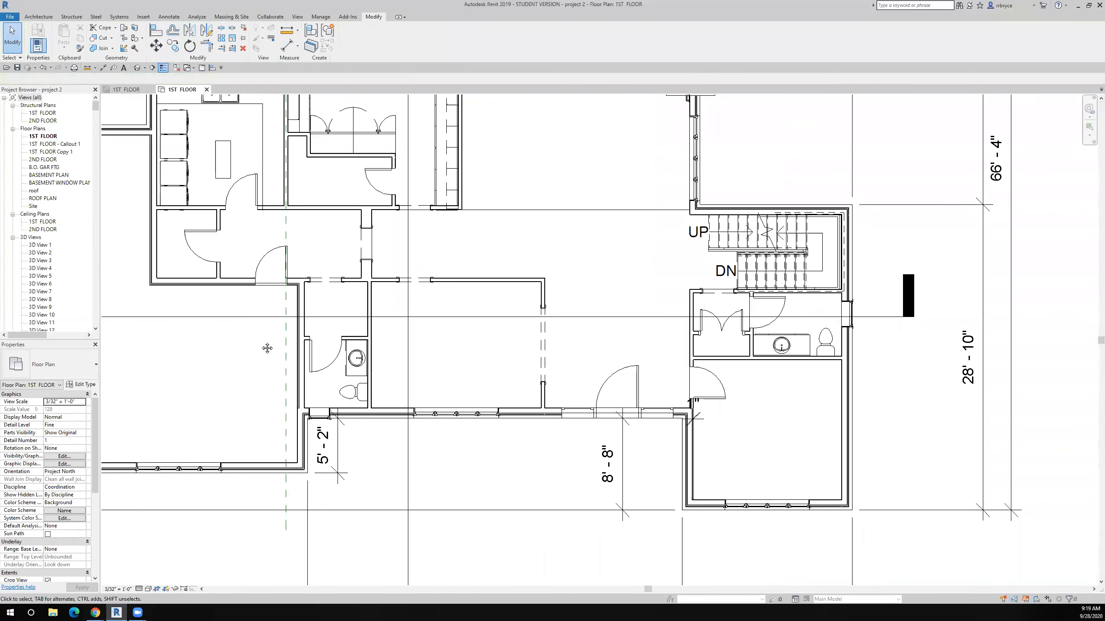
middle_click_drag(266, 346, 361, 426)
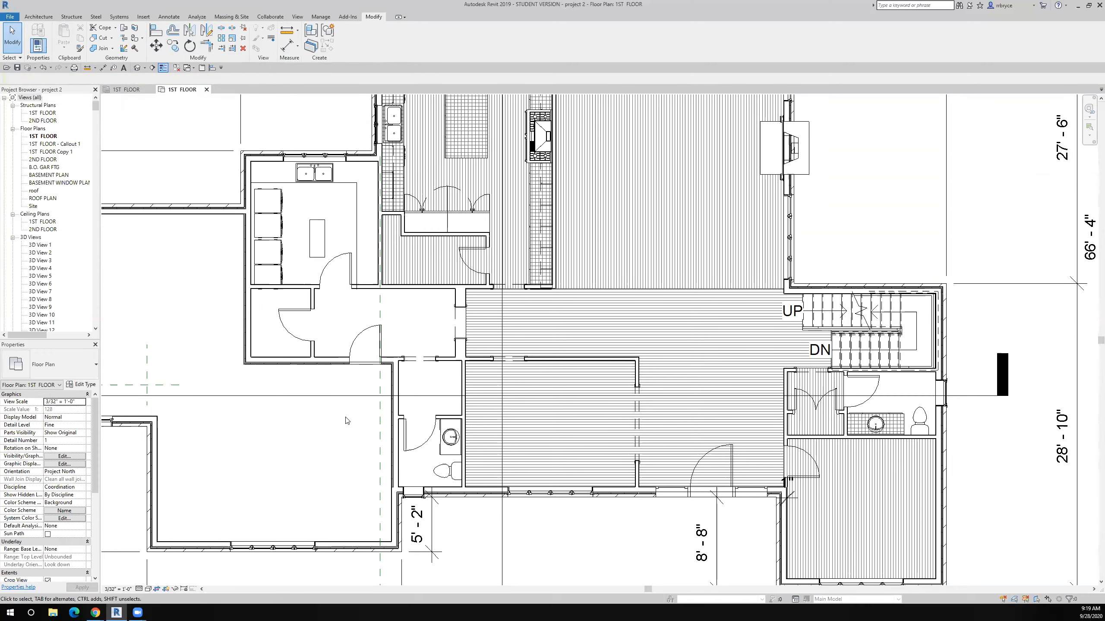
scroll(347, 420, "up", 1)
scroll(331, 429, "down", 2)
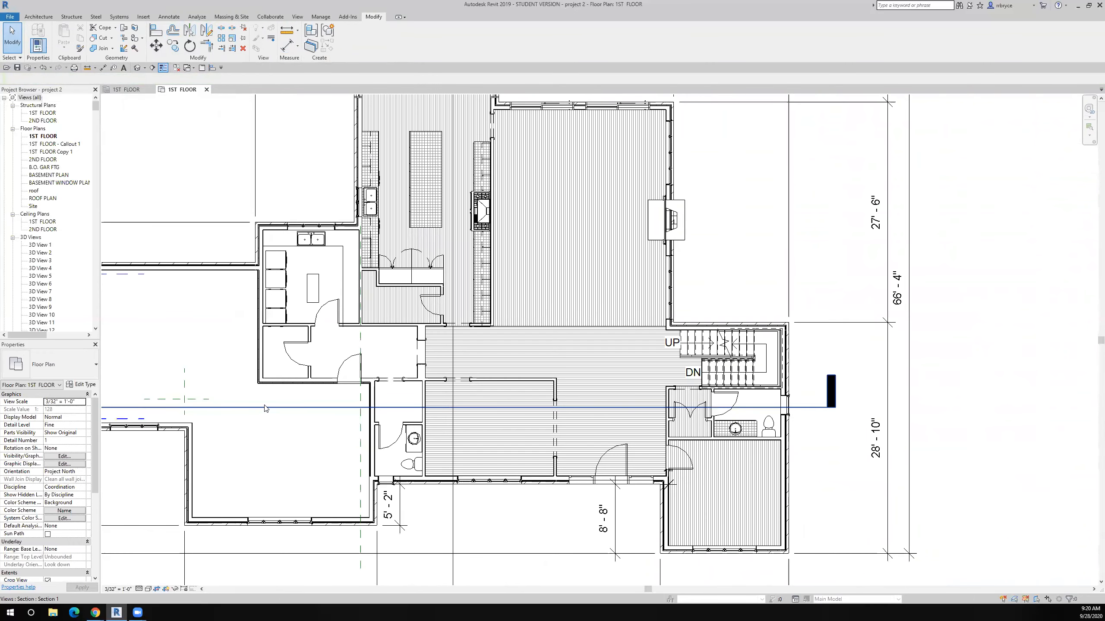
scroll(265, 408, "up", 1)
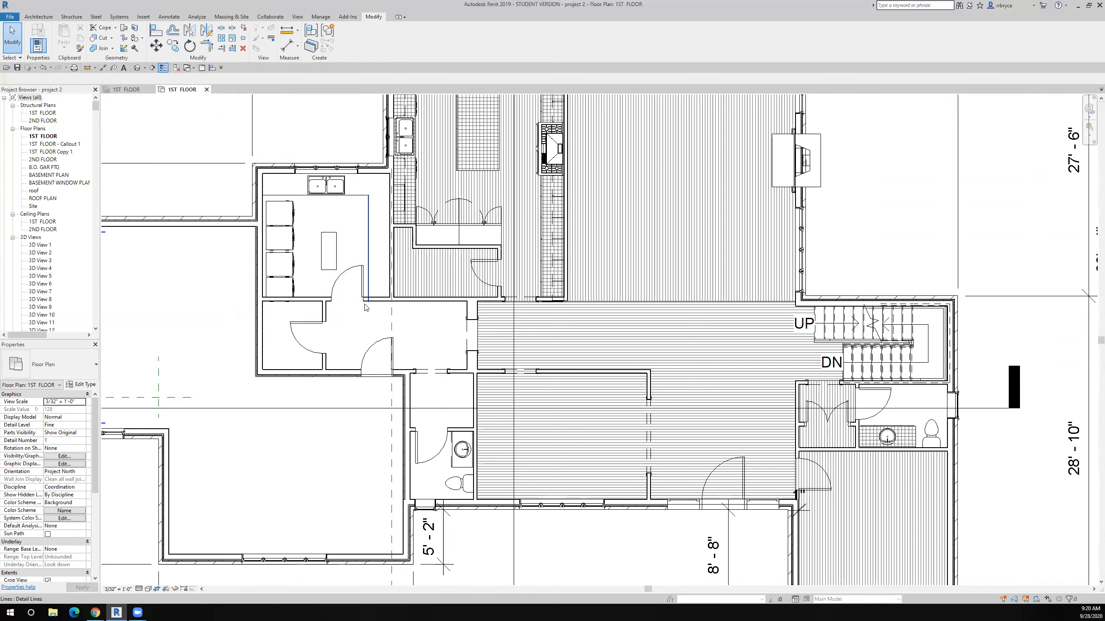
scroll(253, 304, "up", 3)
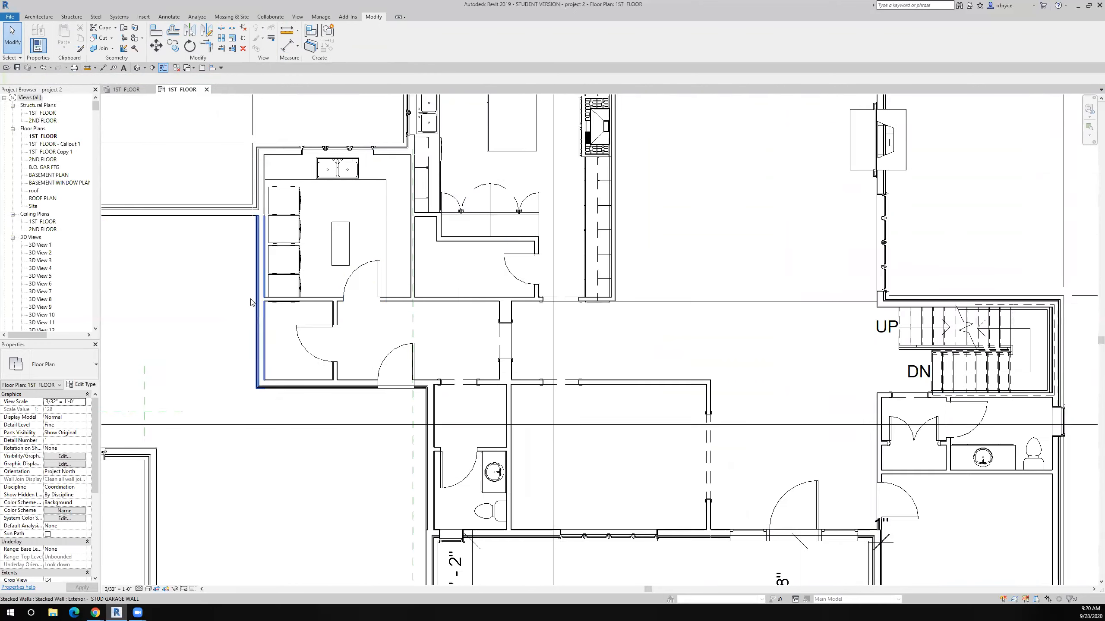
scroll(291, 327, "down", 3)
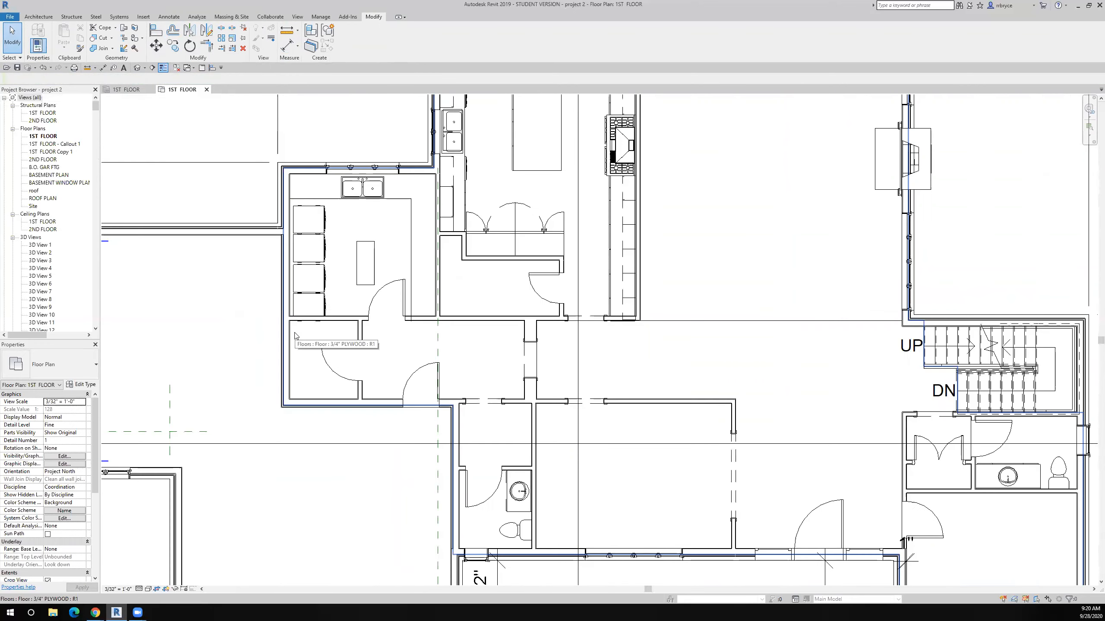
left_click(309, 303)
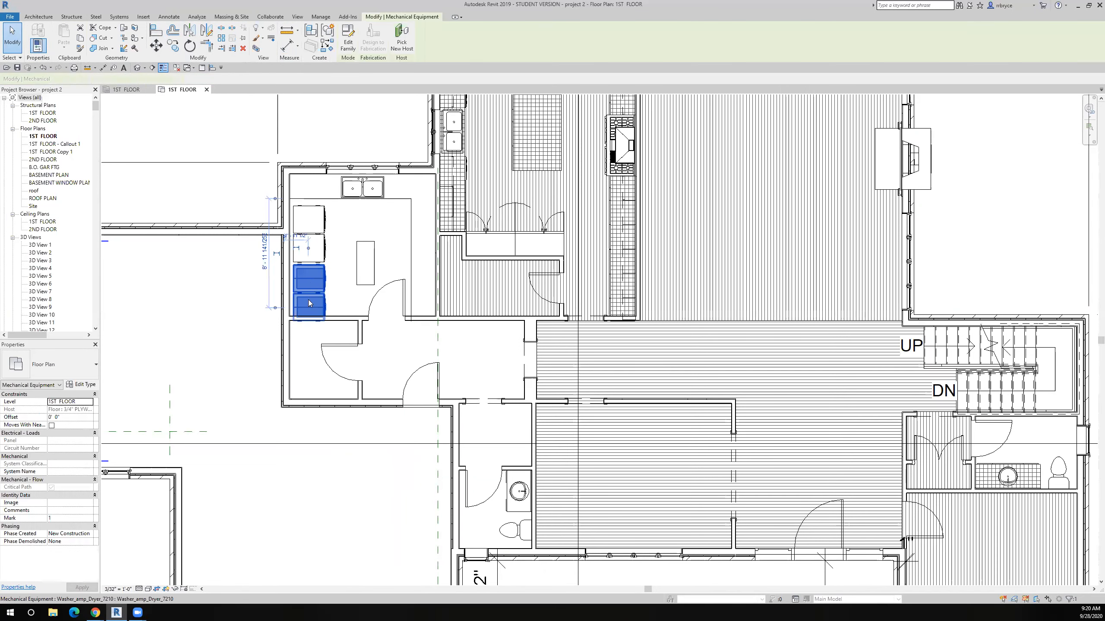
left_click(315, 255, "ctrl")
key("Up")
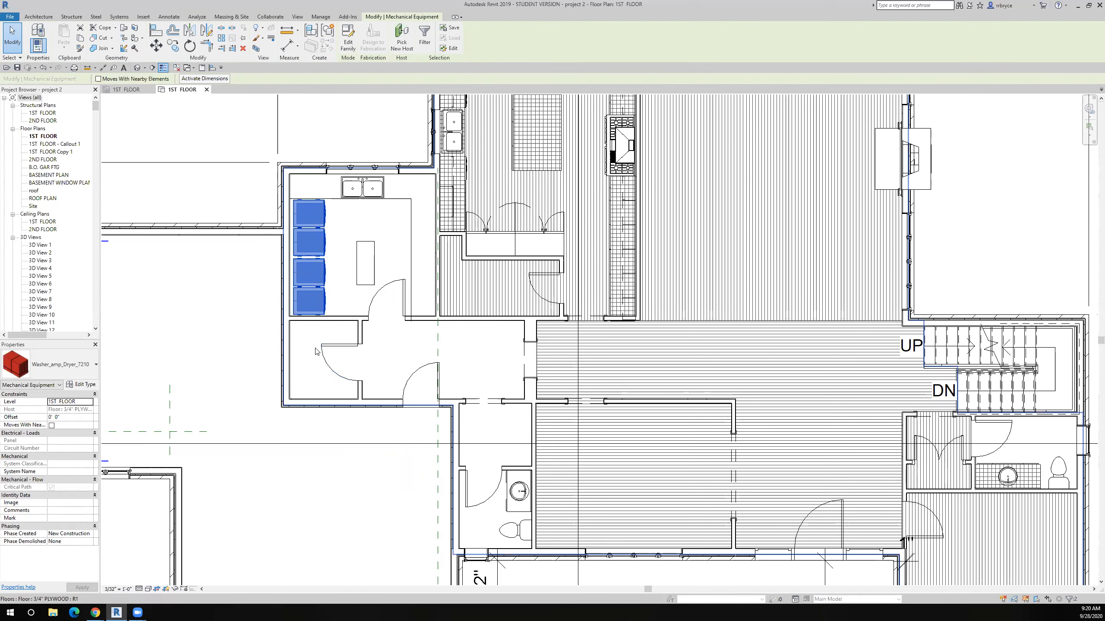
scroll(426, 316, "up", 2)
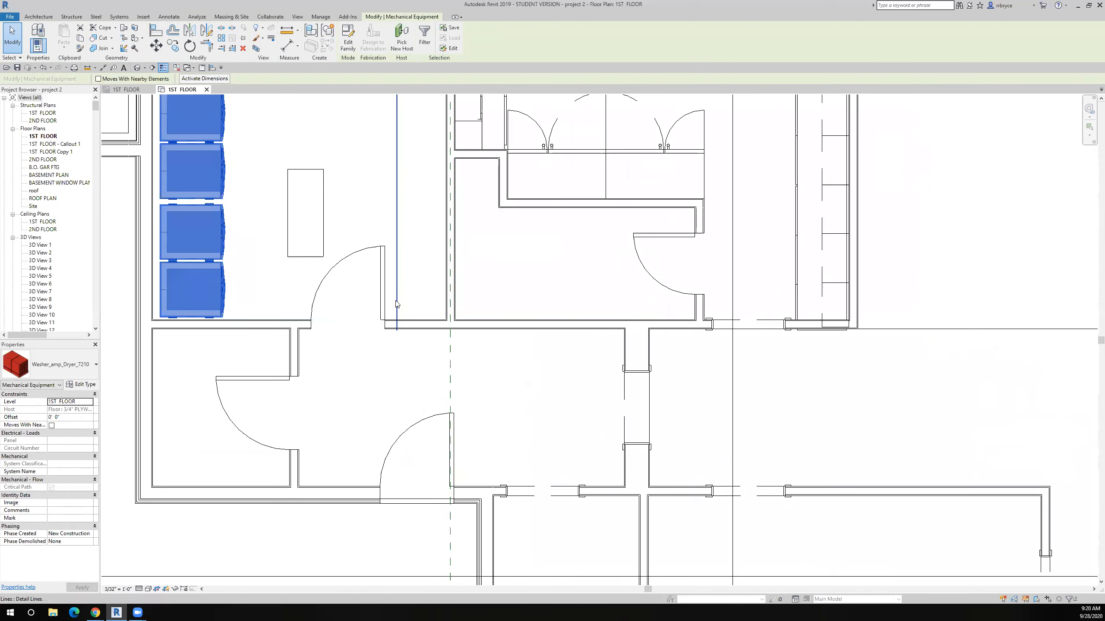
scroll(402, 319, "up", 4)
left_click(403, 317)
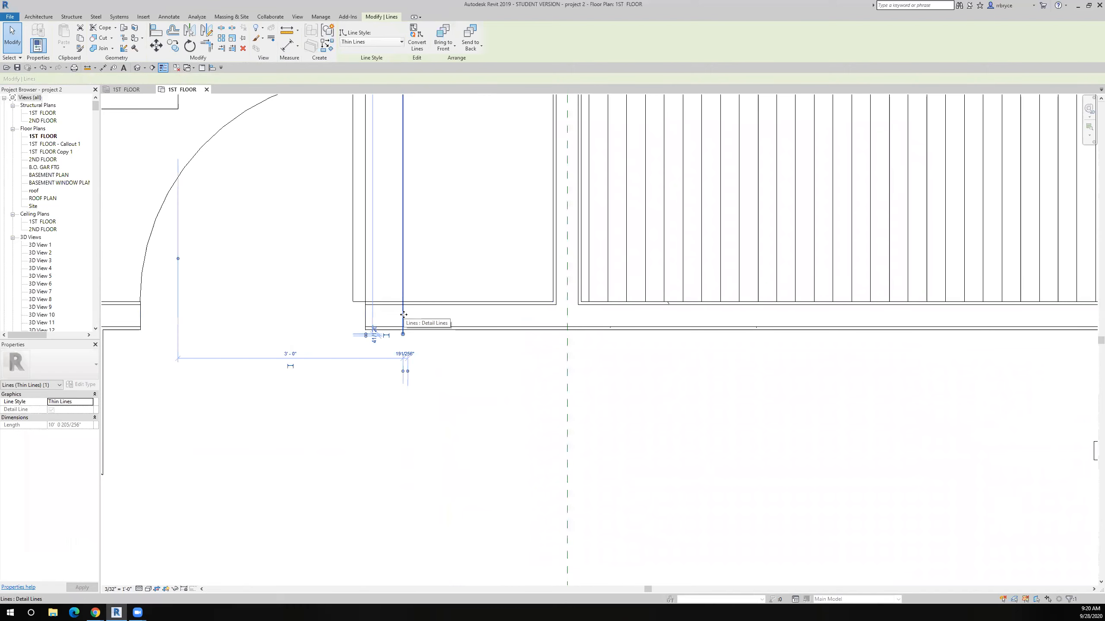
key("Escape")
scroll(403, 317, "down", 5)
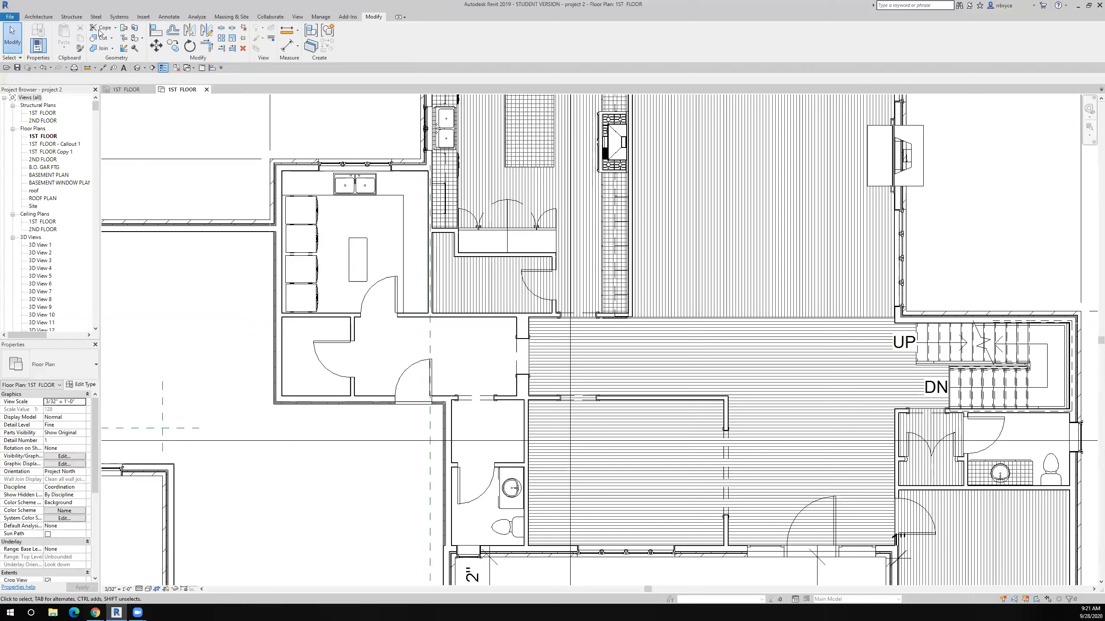
Step: Start a new architectural floor on the first floor and choose the 3/4" TILE floor type
left_click(45, 17)
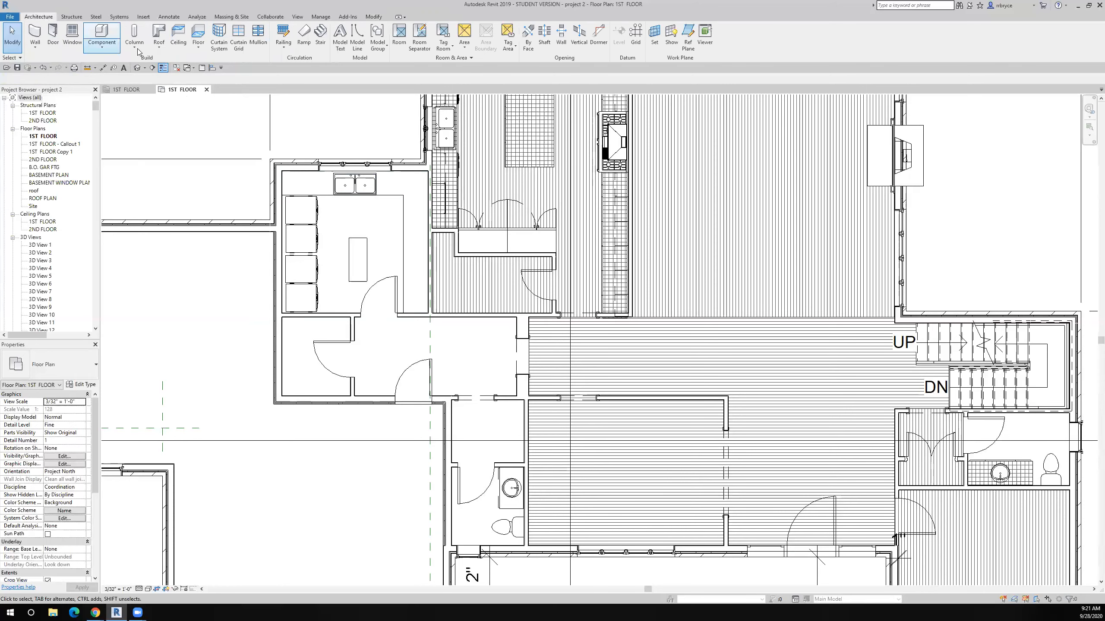
left_click(199, 43)
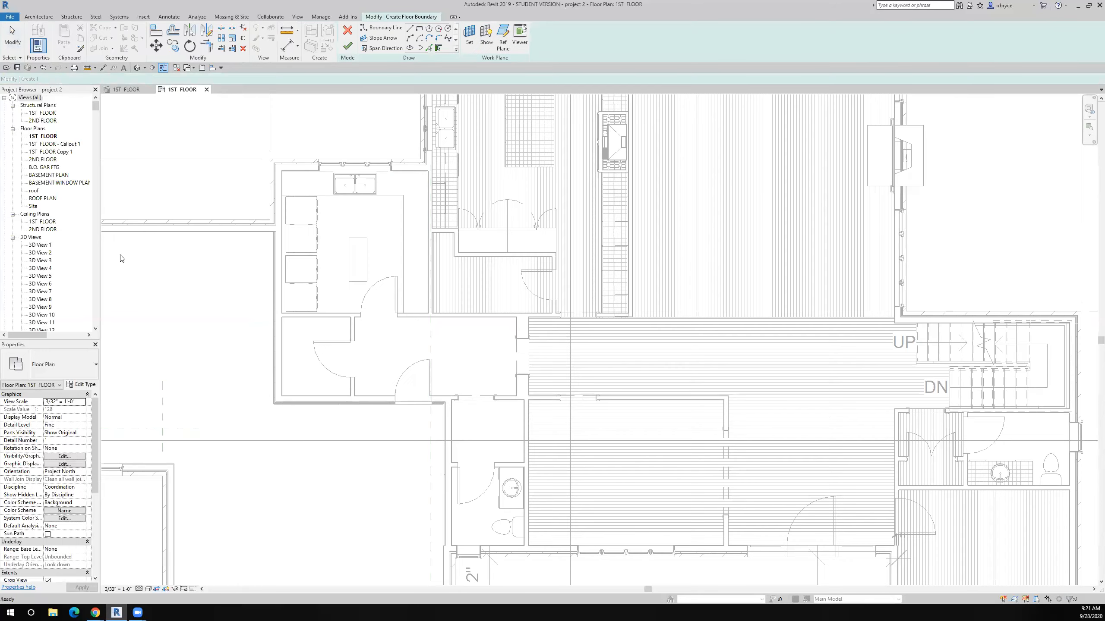
left_click(73, 368)
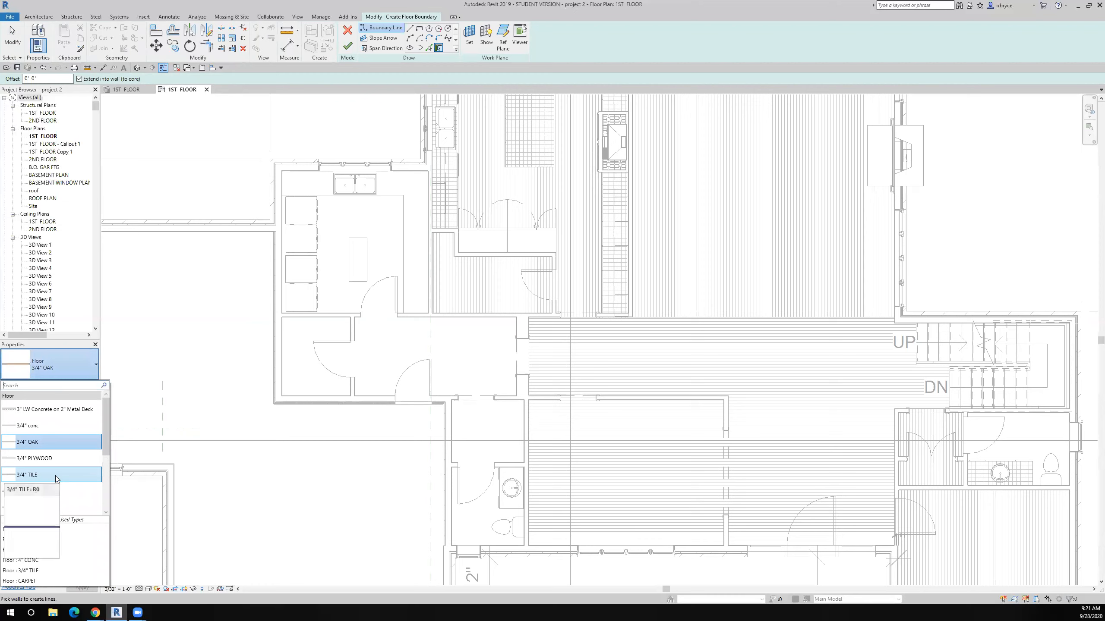
scroll(56, 476, "down", 4)
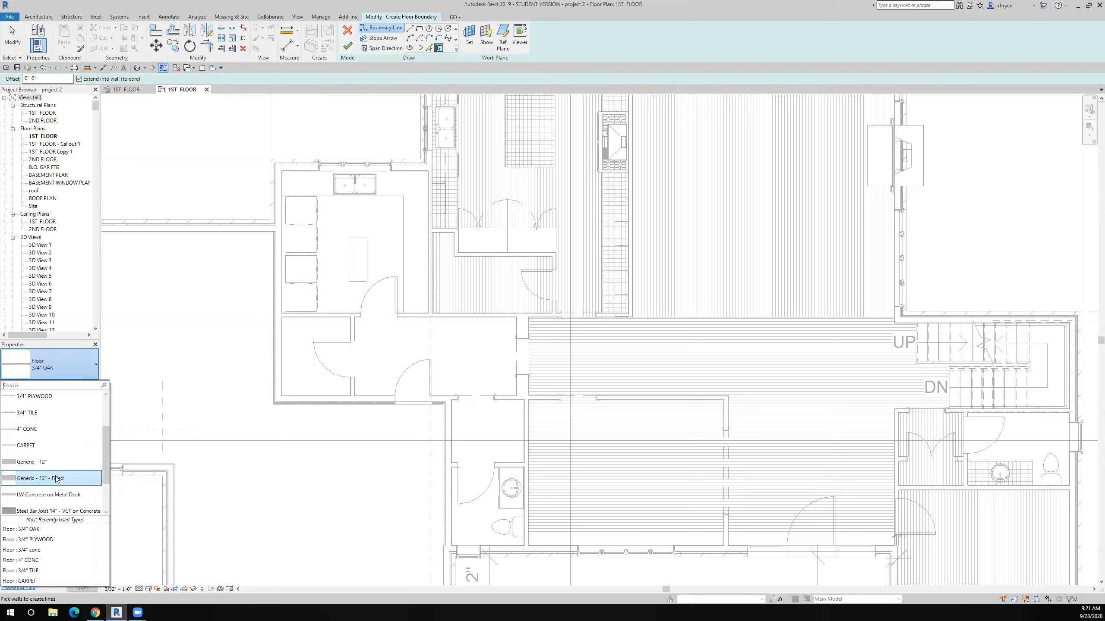
scroll(56, 479, "up", 2)
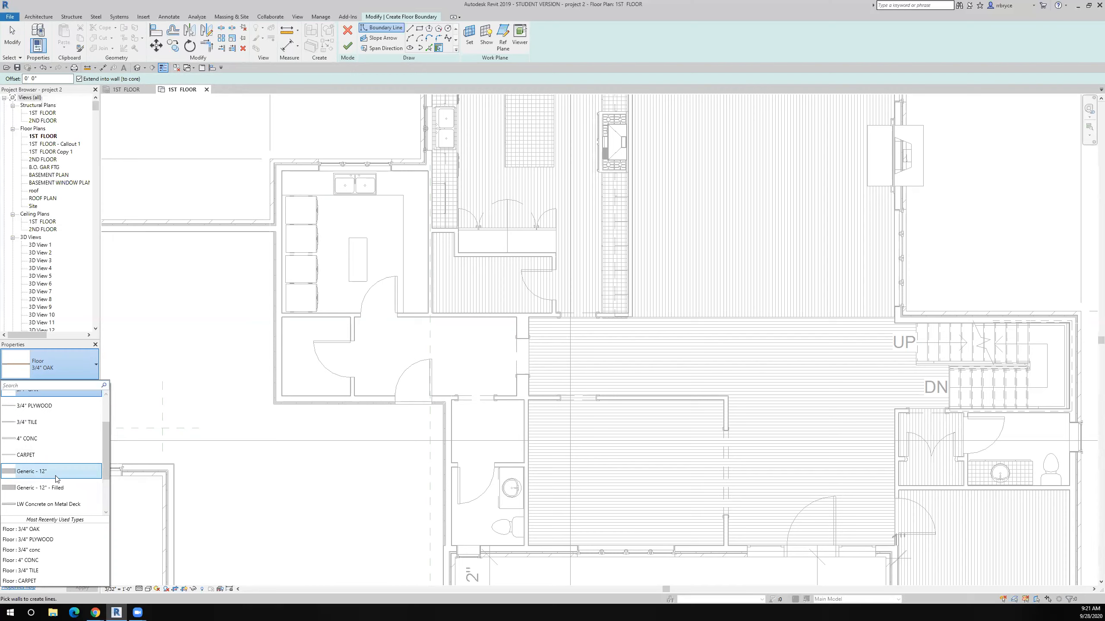
scroll(55, 478, "up", 1)
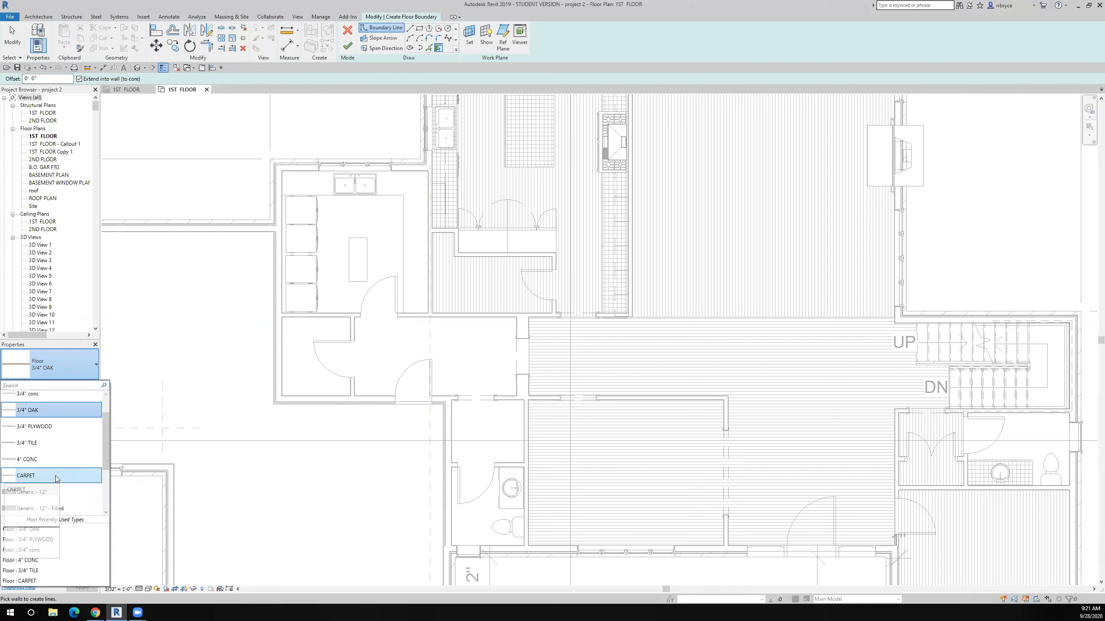
scroll(55, 478, "up", 1)
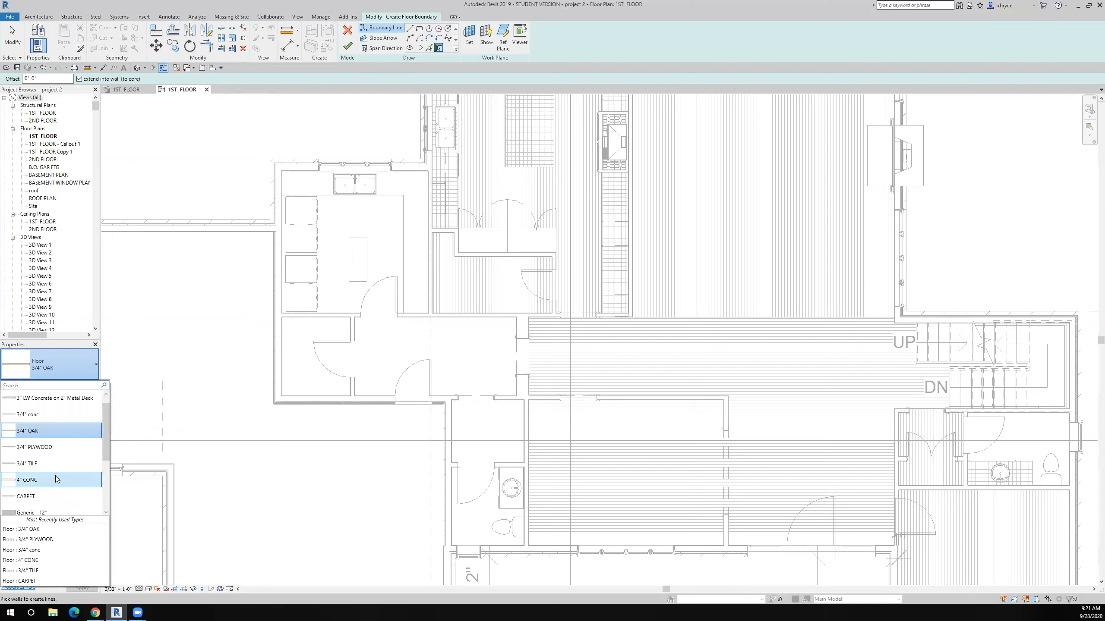
scroll(54, 476, "down", 1)
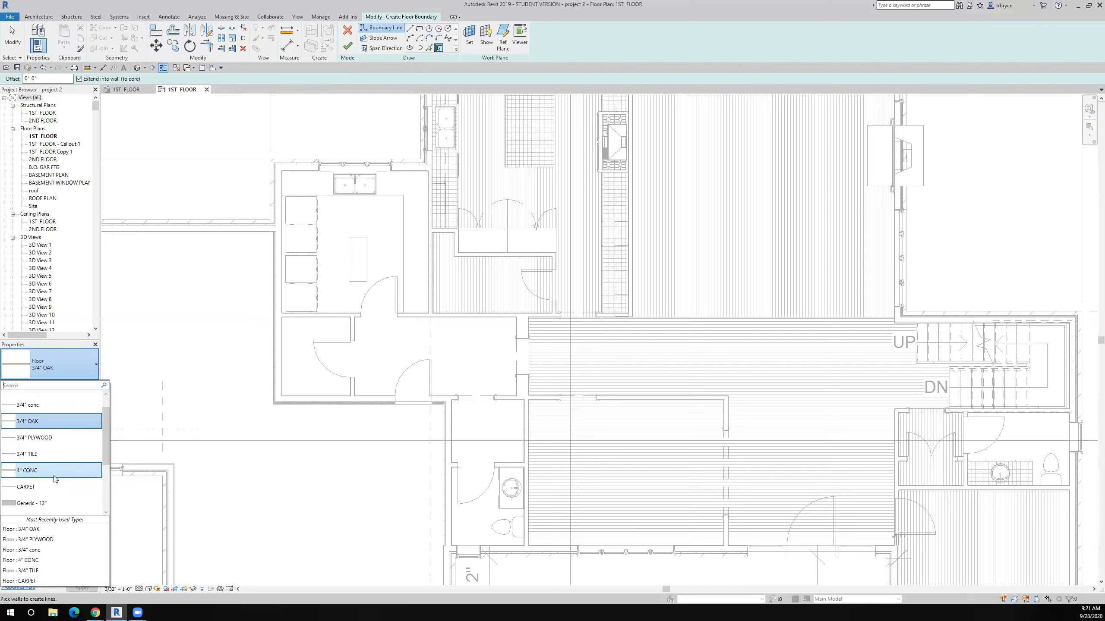
left_click(48, 454)
Step: Sketch a rectangular floor boundary between opposite inner wall corners of the laundry room and finish the floor
left_click(420, 28)
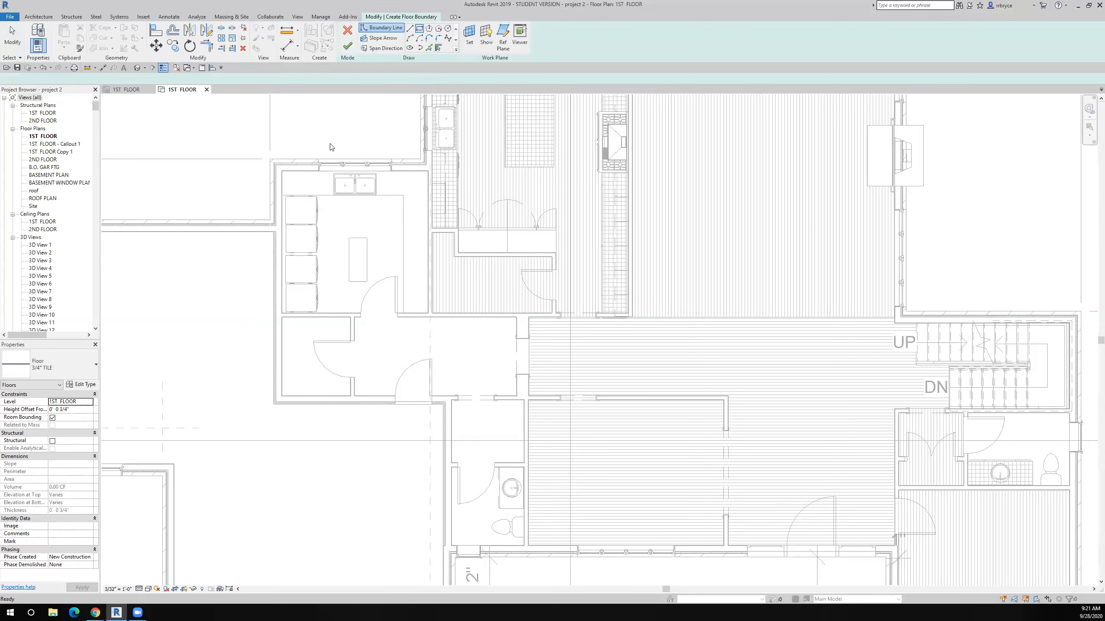
scroll(286, 172, "up", 5)
left_click(278, 151)
scroll(291, 178, "down", 5)
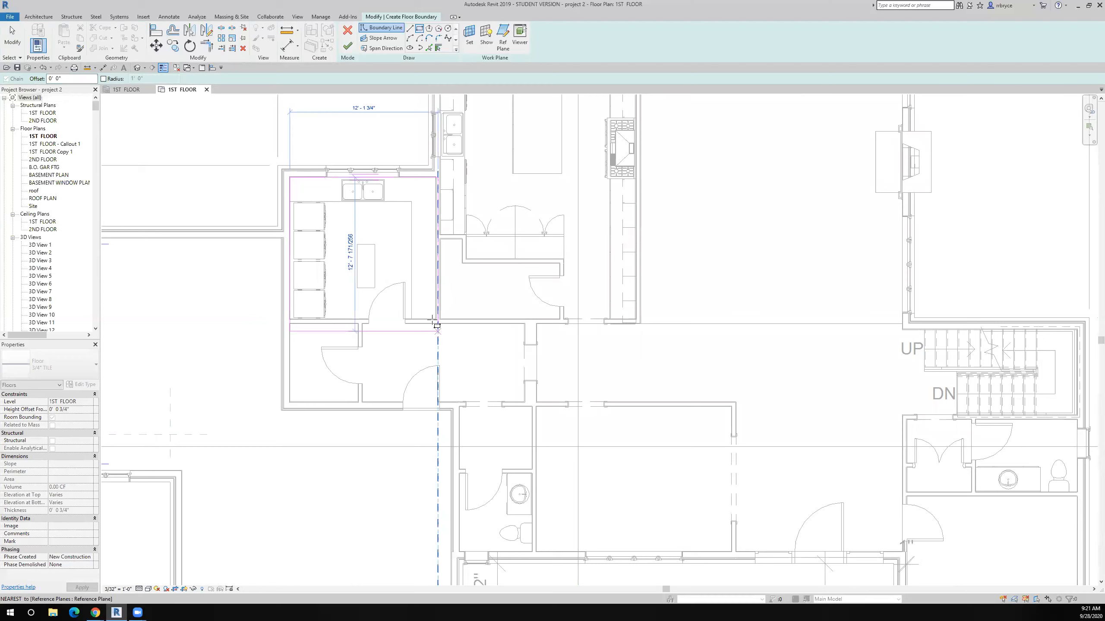
scroll(433, 321, "up", 5)
left_click(505, 313)
left_click(347, 46)
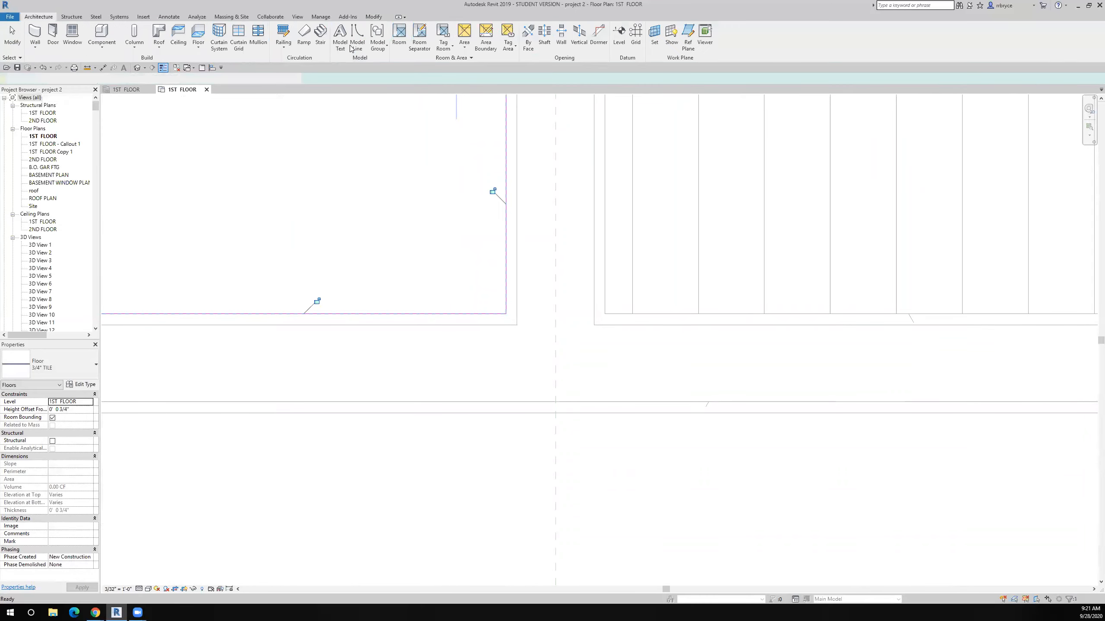
scroll(365, 226, "down", 5)
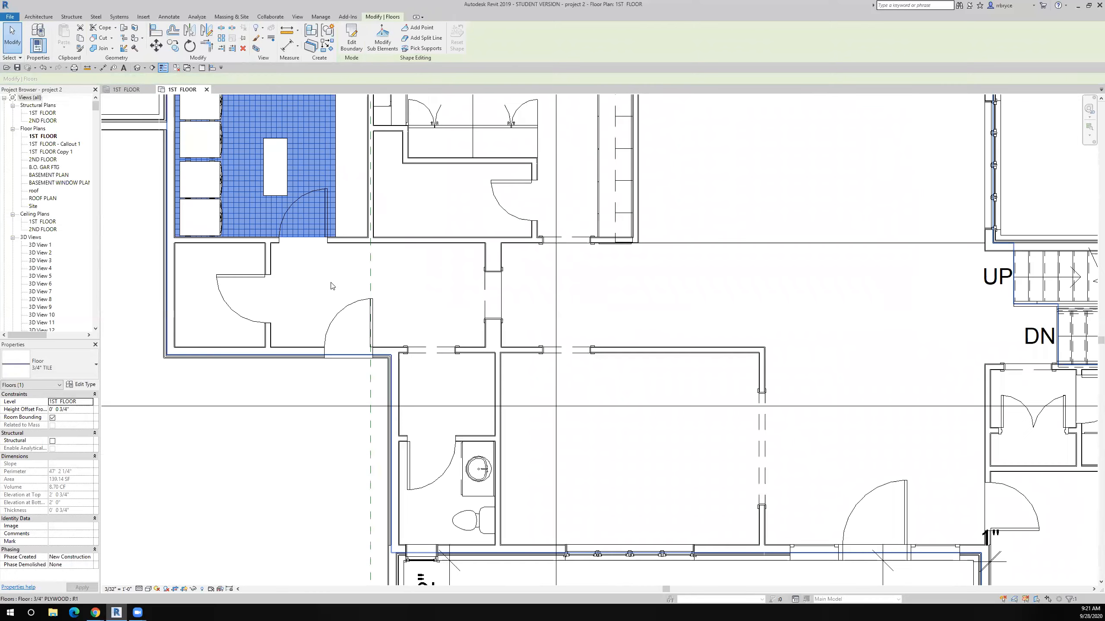
Step: Create a 3/4" TILE floor in the closet below the laundry room, with a rectangular boundary between opposite inner wall corners
scroll(330, 286, "down", 3)
scroll(331, 286, "up", 3)
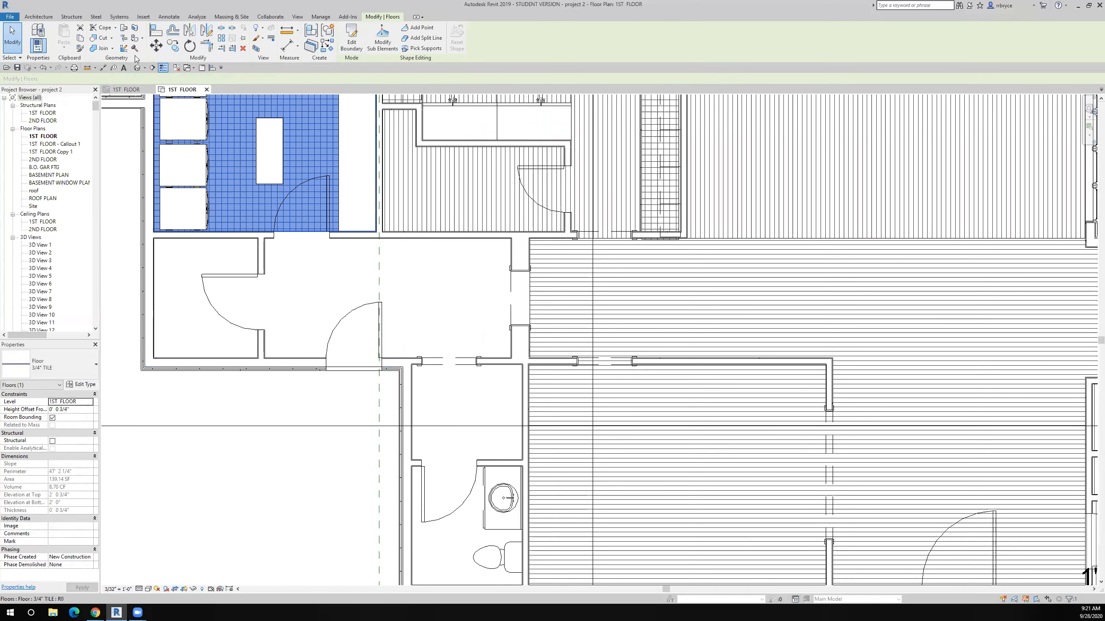
left_click(48, 17)
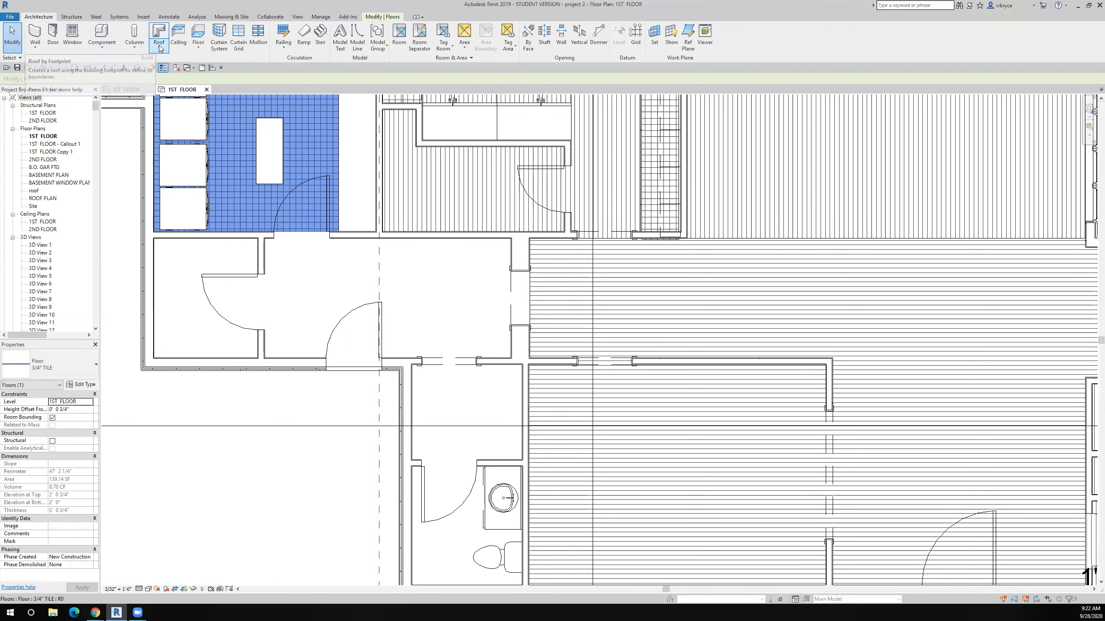
left_click(196, 39)
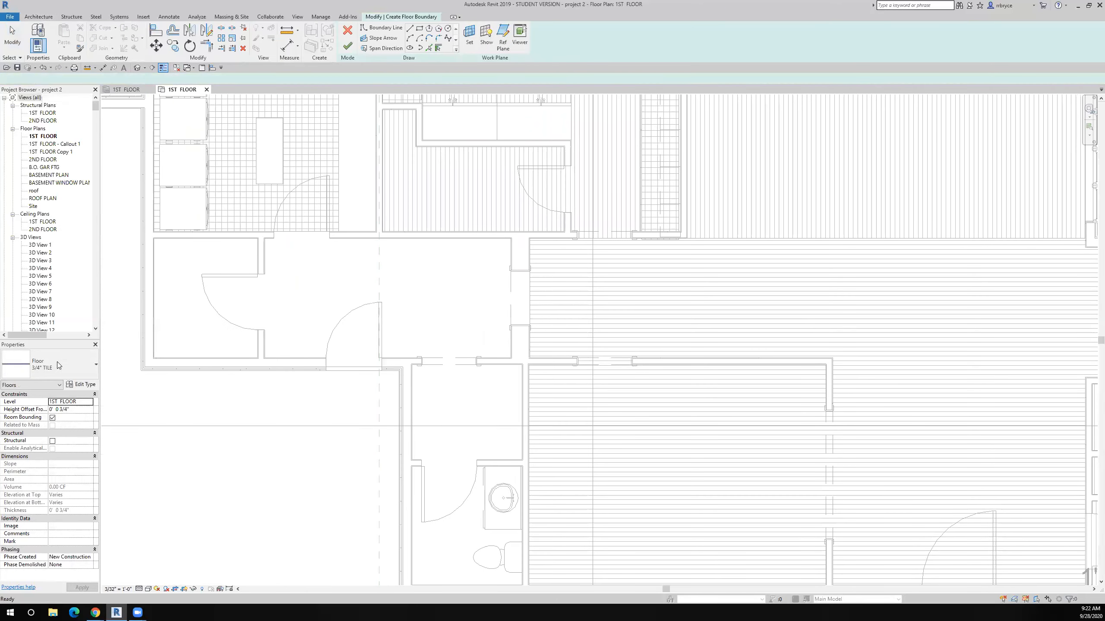
left_click(419, 28)
scroll(155, 249, "up", 3)
scroll(155, 248, "up", 3)
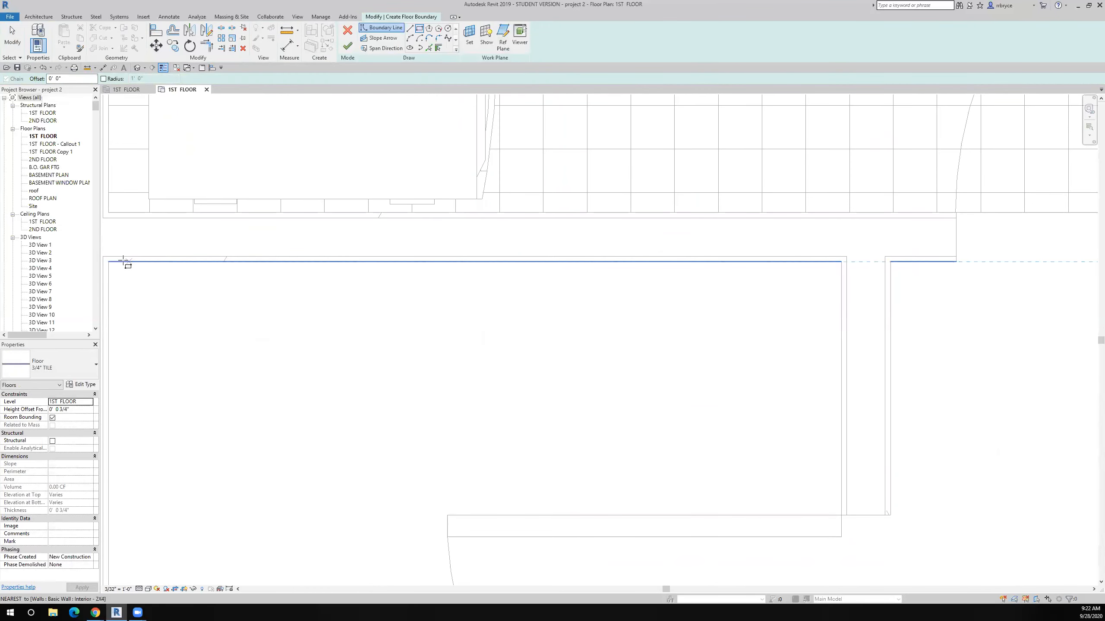
left_click(111, 261)
scroll(134, 276, "down", 5)
middle_click_drag(264, 350, 269, 198)
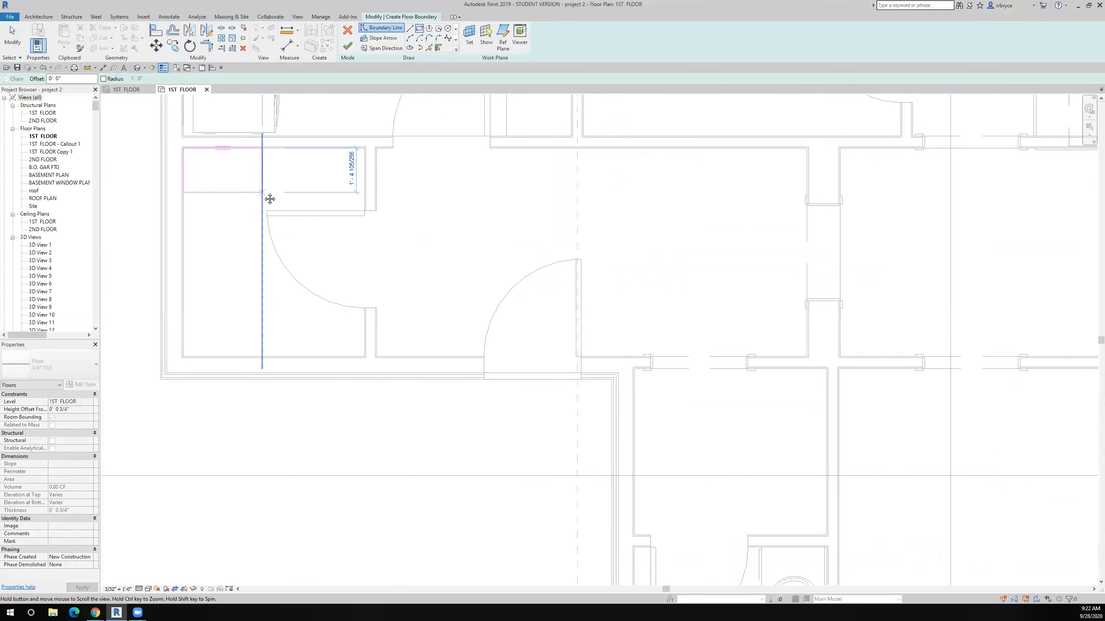
scroll(391, 346, "up", 3)
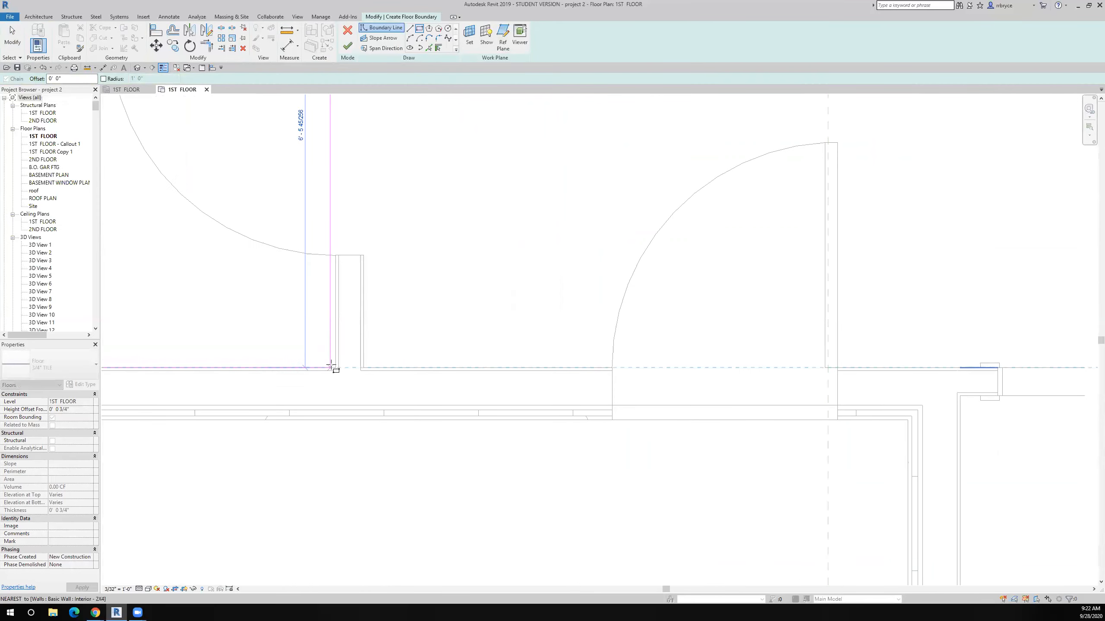
left_click(335, 367)
left_click(348, 46)
scroll(471, 314, "down", 1)
scroll(470, 315, "down", 4)
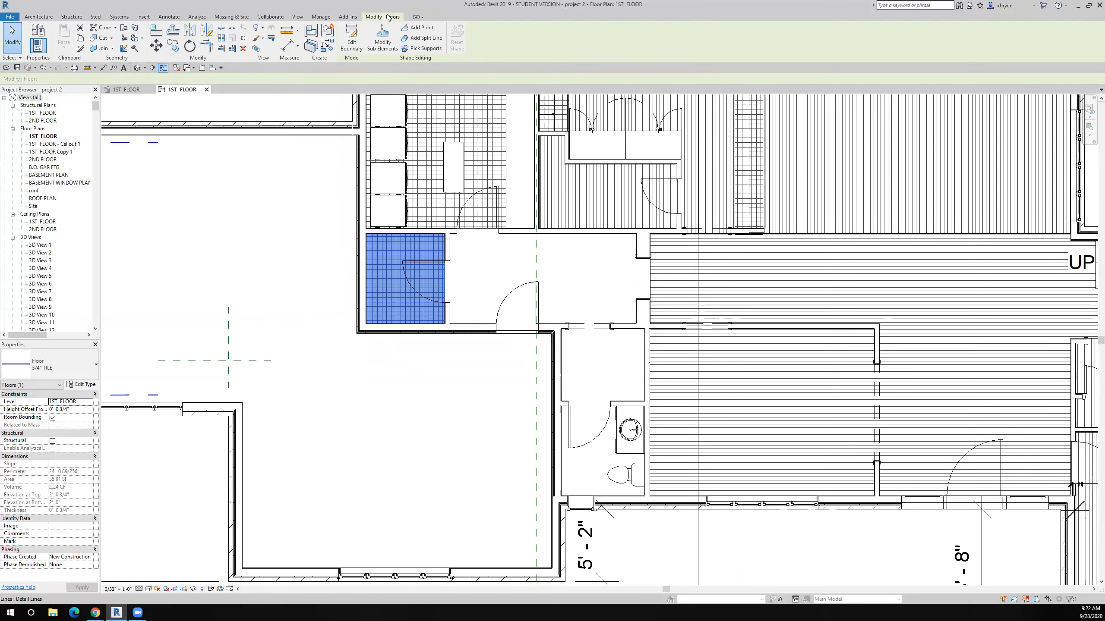
scroll(515, 245, "up", 3)
middle_click_drag(516, 247, 385, 234)
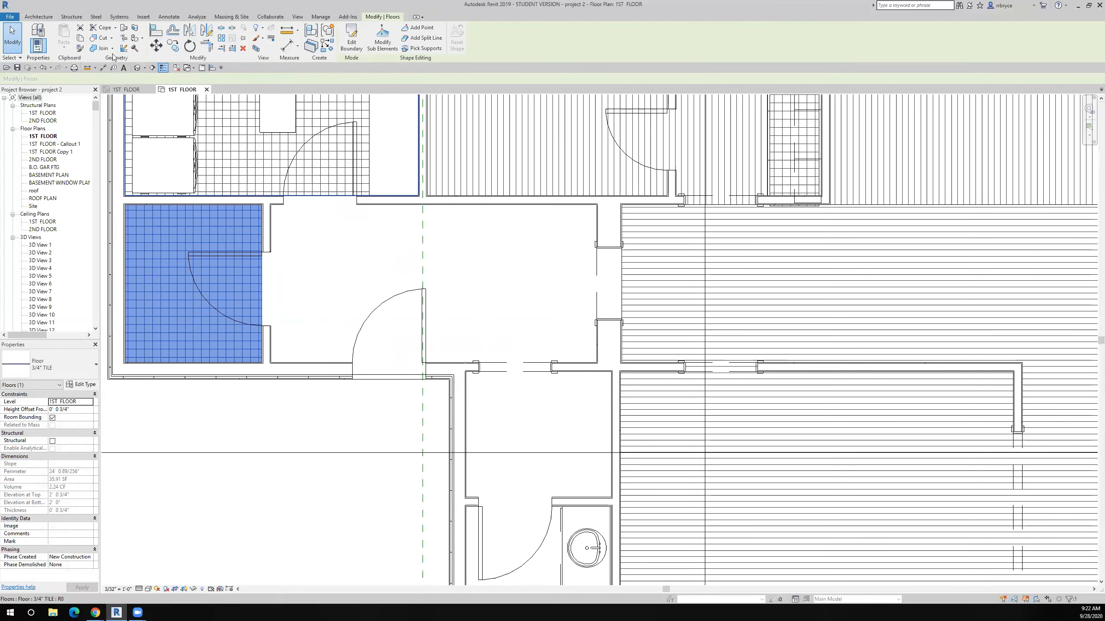
left_click(38, 17)
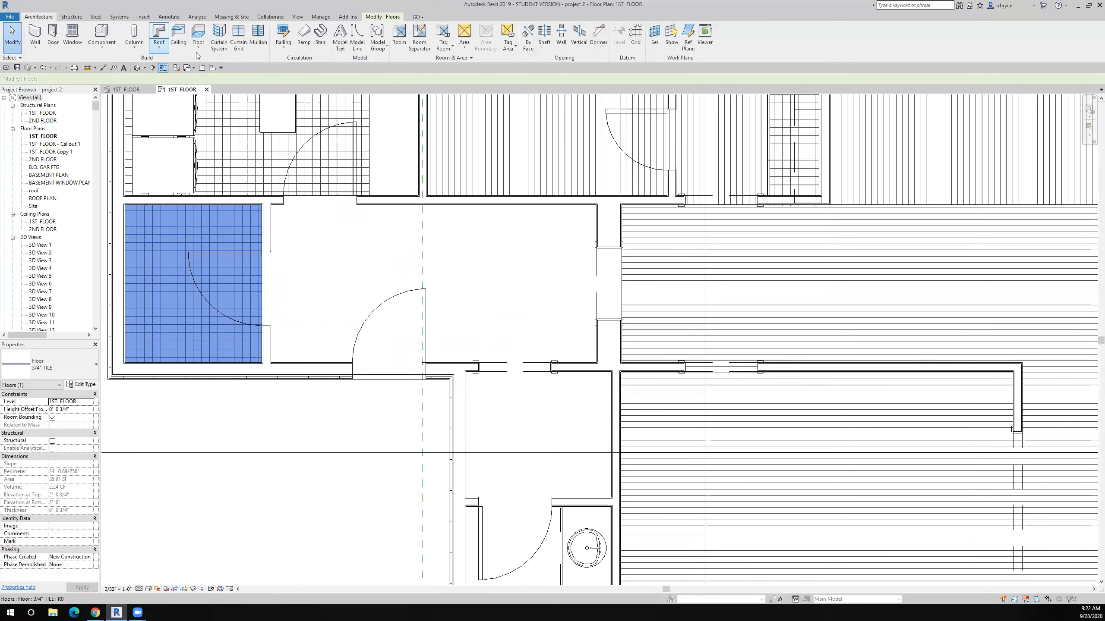
left_click(199, 35)
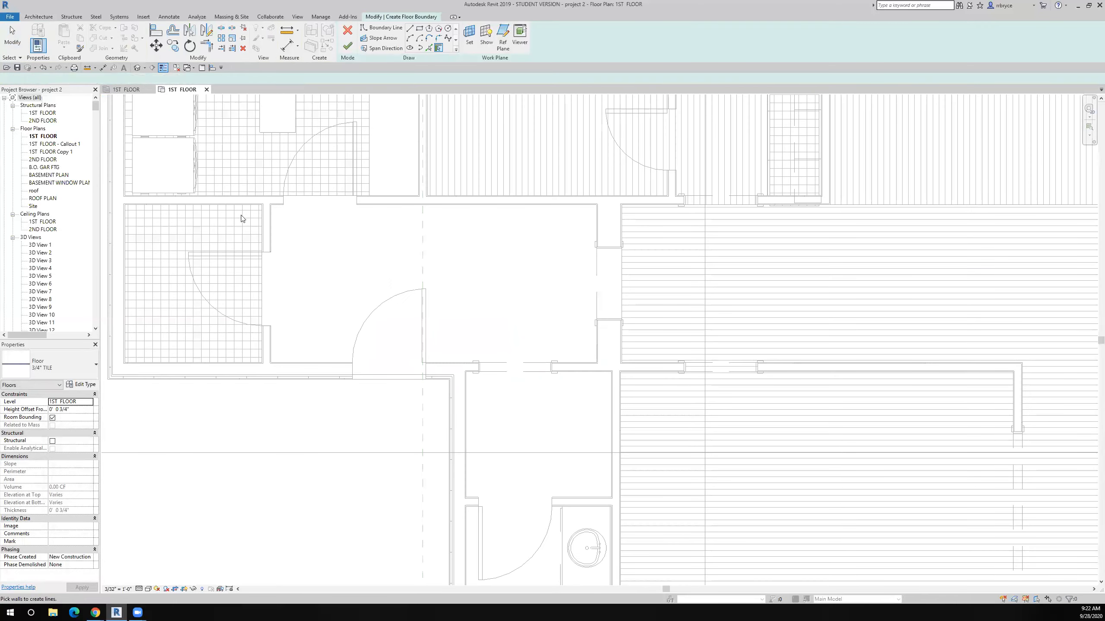
left_click(410, 29)
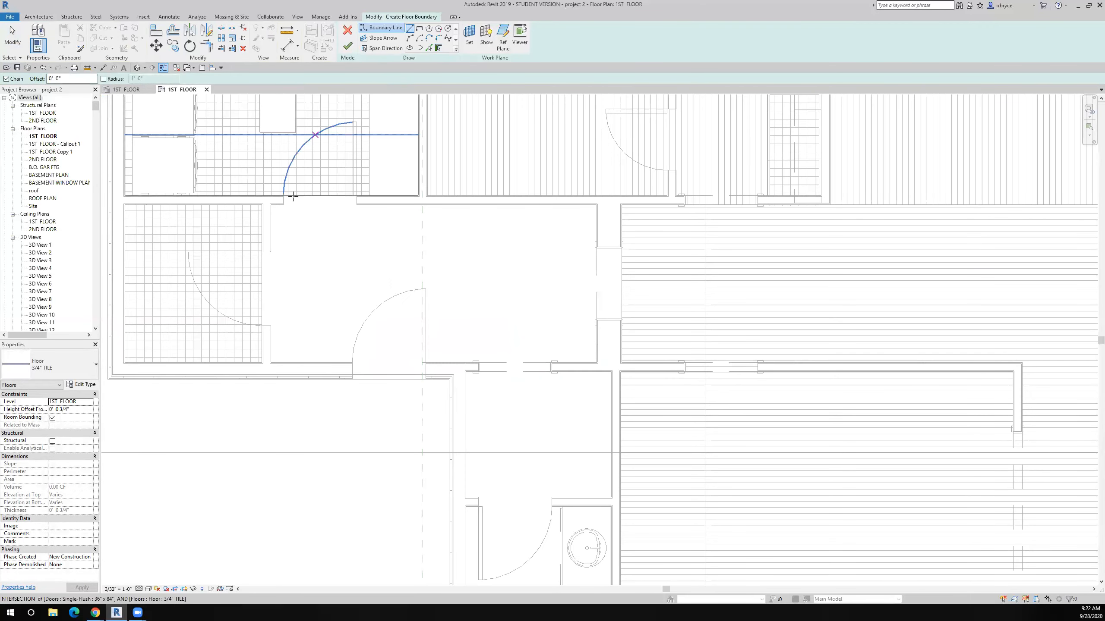
scroll(285, 206, "up", 6)
scroll(286, 207, "down", 5)
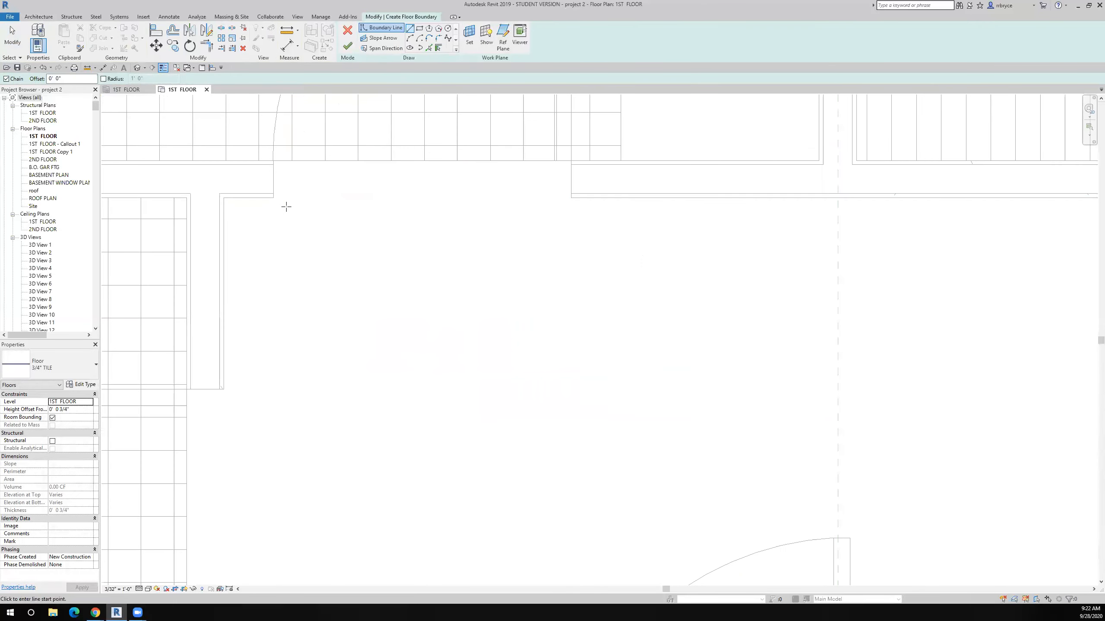
left_click(10, 47)
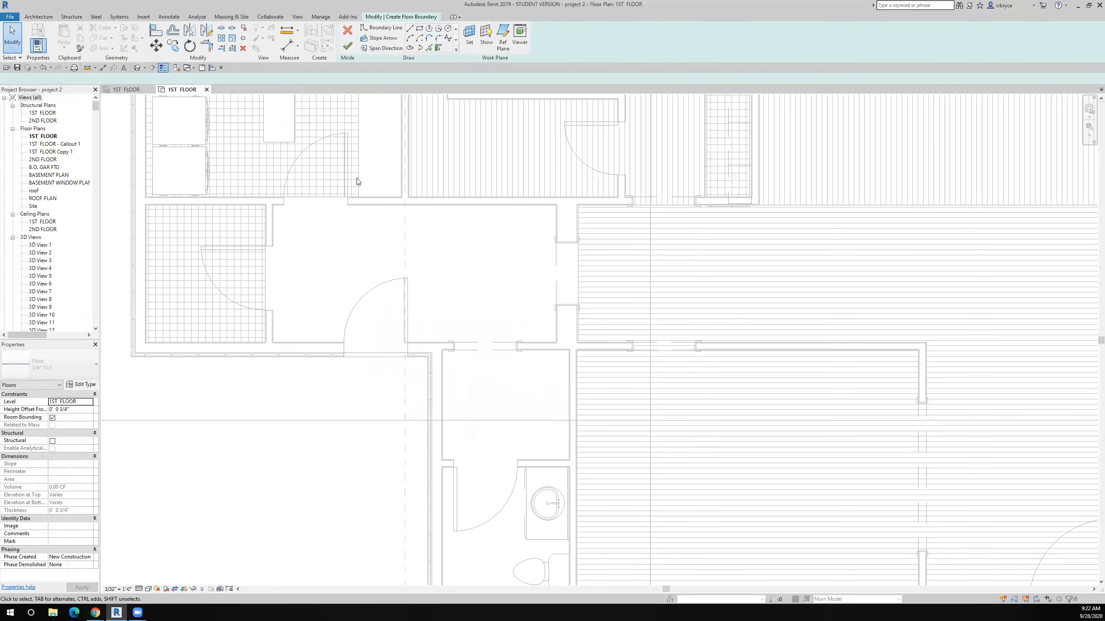
left_click(347, 44)
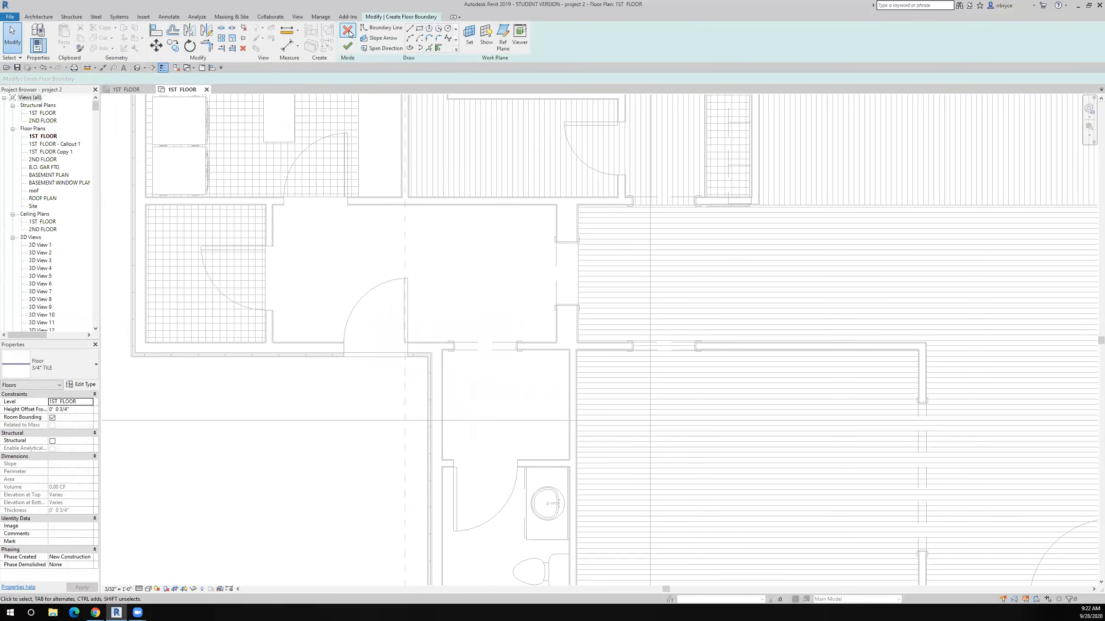
scroll(288, 203, "up", 1)
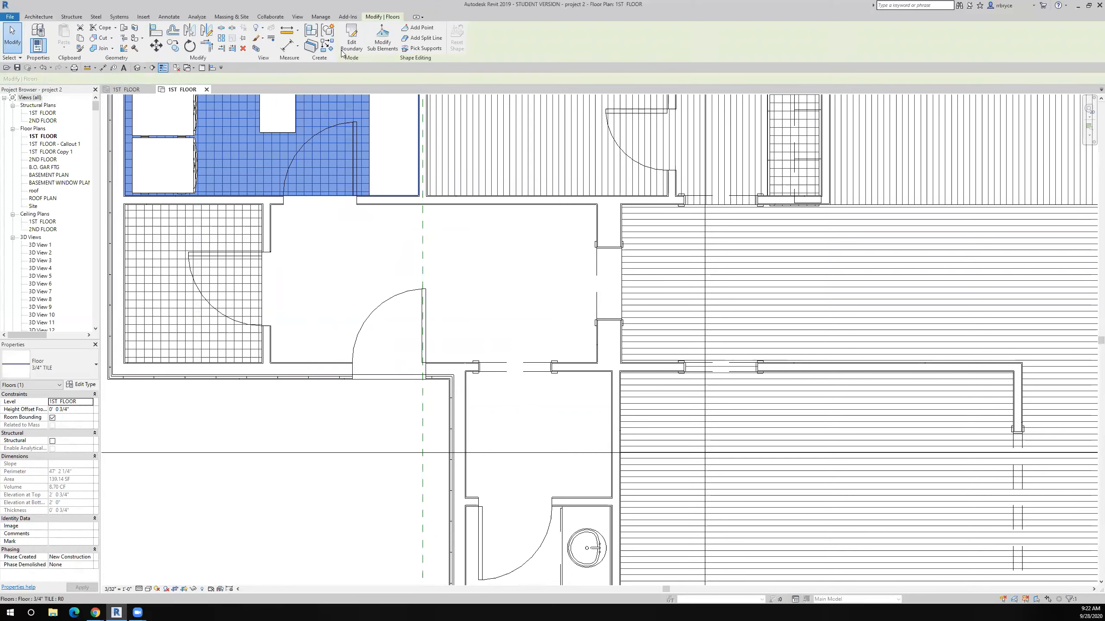
Step: Delete the separate tile floor from the closet below the laundry room
left_click(351, 39)
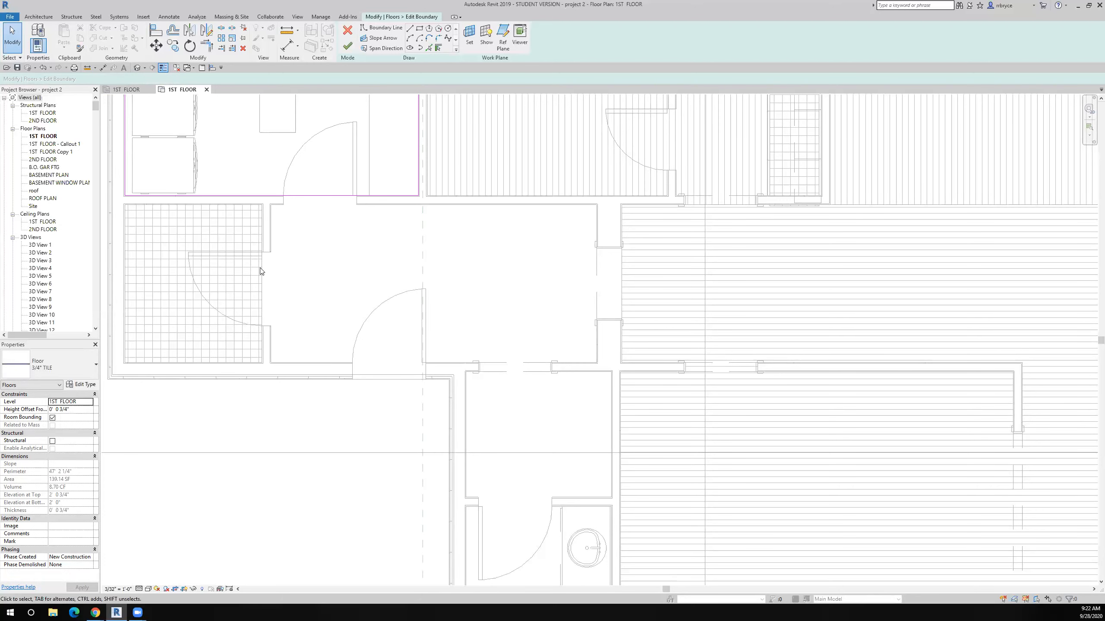
left_click(348, 46)
left_click(197, 309)
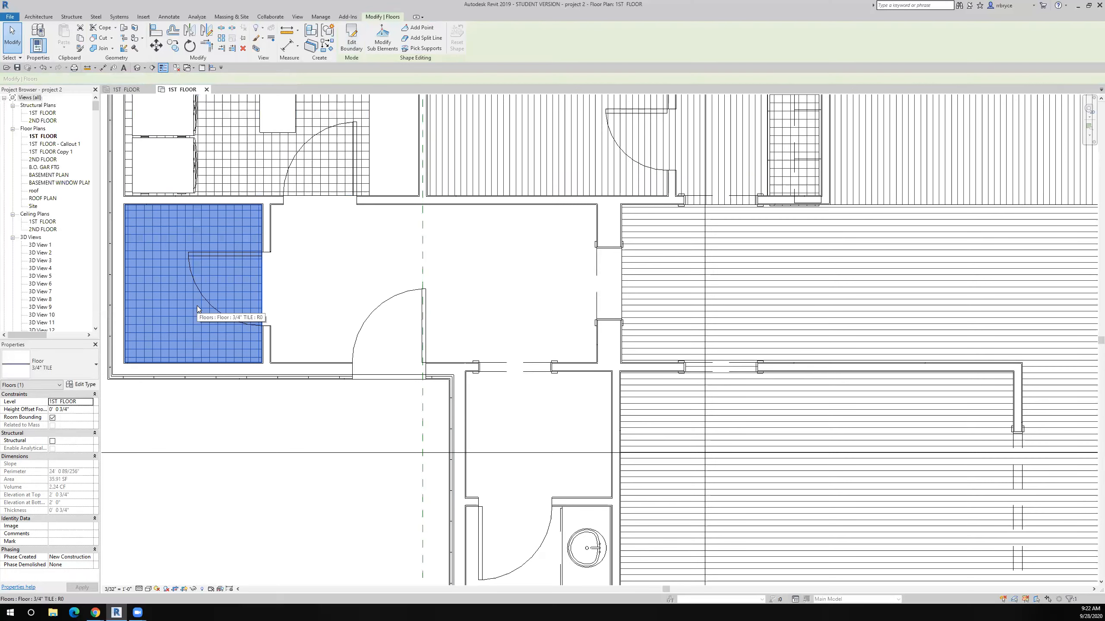
key("Delete")
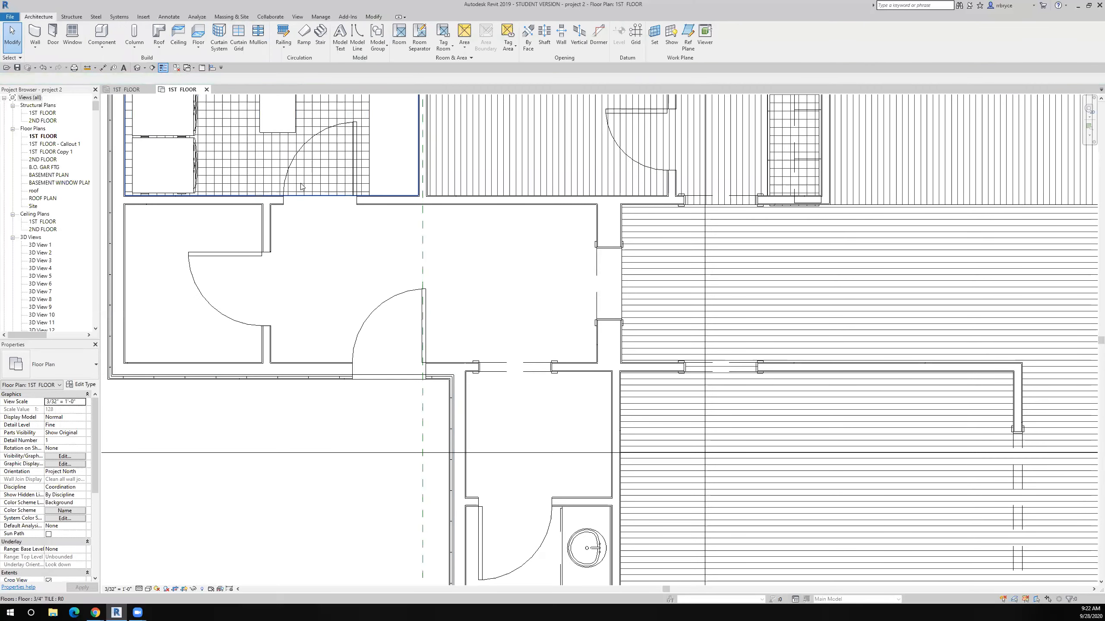
Step: Edit the laundry room tile floor's boundary, adding lines from the doorway's jamb through the wall and along to the hall's upper corner
left_click(302, 187)
left_click(350, 38)
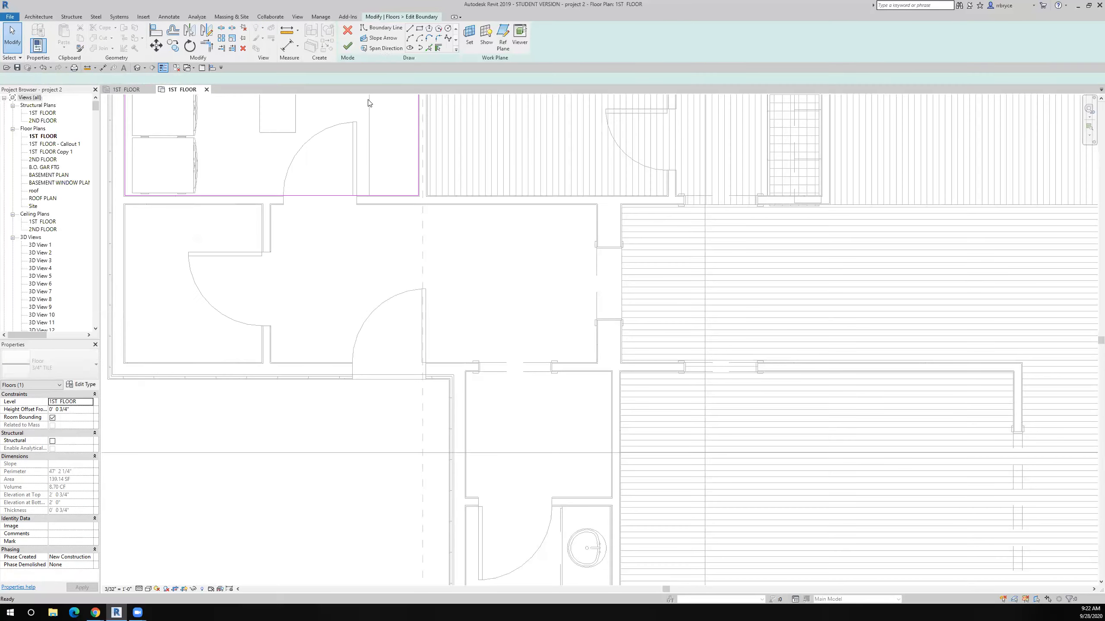
key("Return")
scroll(280, 189, "up", 6)
left_click(304, 229)
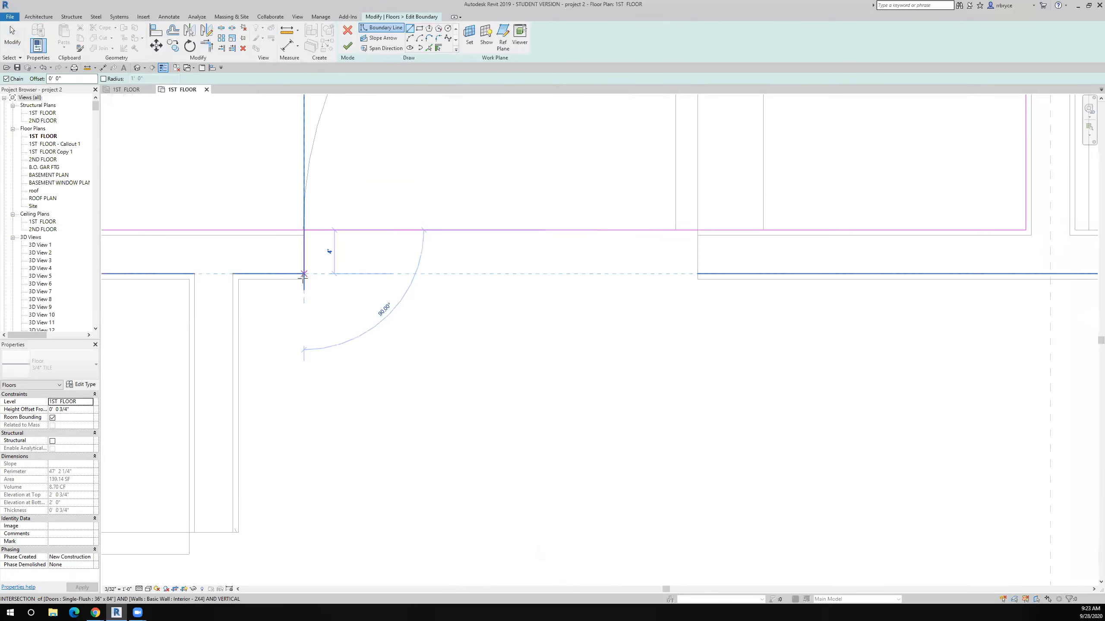
left_click(304, 278)
left_click(238, 279)
Step: Continue the boundary down the hall wall to the closet doorway, across the wall's thickness and up to the closet's inner corner
scroll(246, 416, "down", 2)
middle_click_drag(247, 415, 322, 197)
scroll(308, 239, "up", 3)
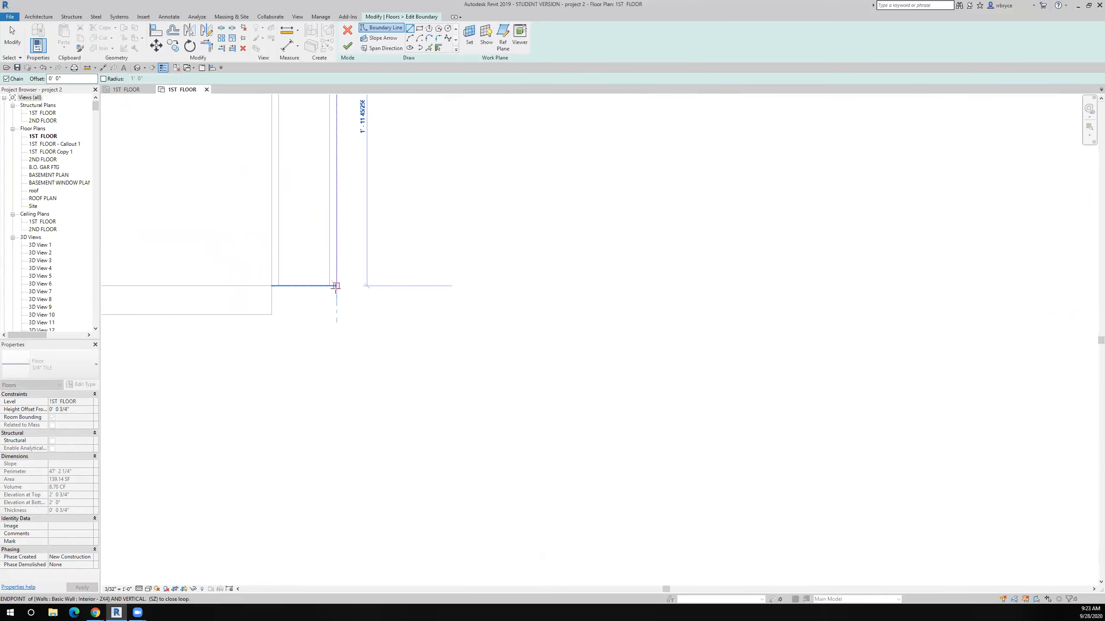
left_click(282, 285)
scroll(259, 283, "down", 3)
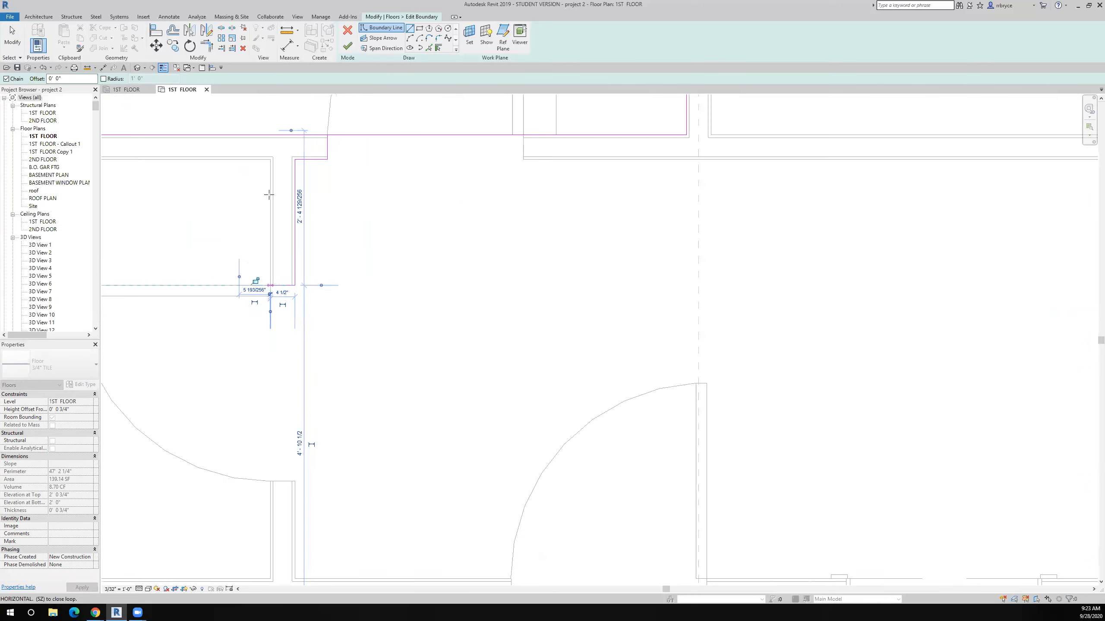
left_click(270, 160)
Step: Trace the boundary along the closet's upper, outer and lower inner walls, ending at the lower jamb of its doorway
scroll(251, 200, "down", 4)
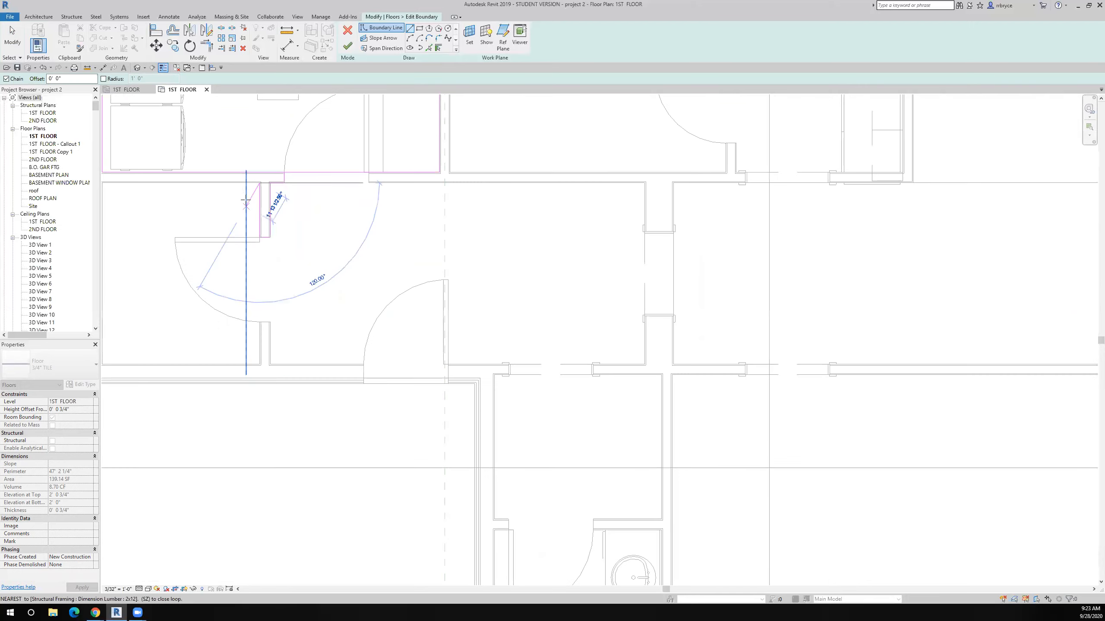
middle_click_drag(253, 203, 317, 199)
scroll(233, 196, "up", 3)
scroll(258, 193, "up", 5)
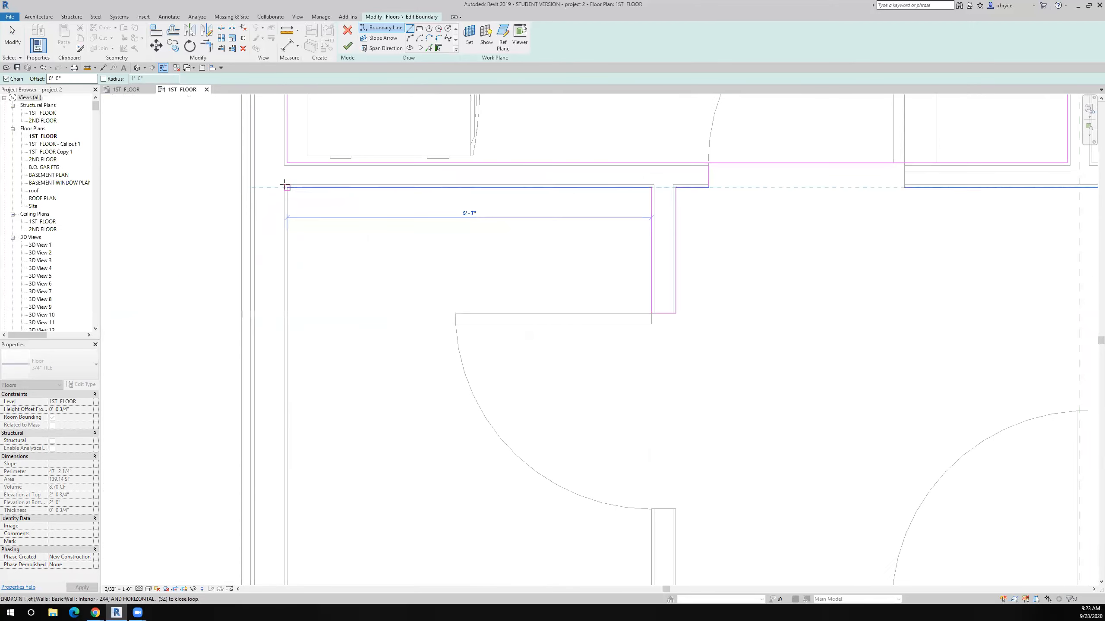
left_click(289, 190)
scroll(289, 191, "down", 7)
middle_click_drag(303, 247, 290, 109)
scroll(283, 226, "up", 6)
left_click(255, 339)
left_click(891, 339)
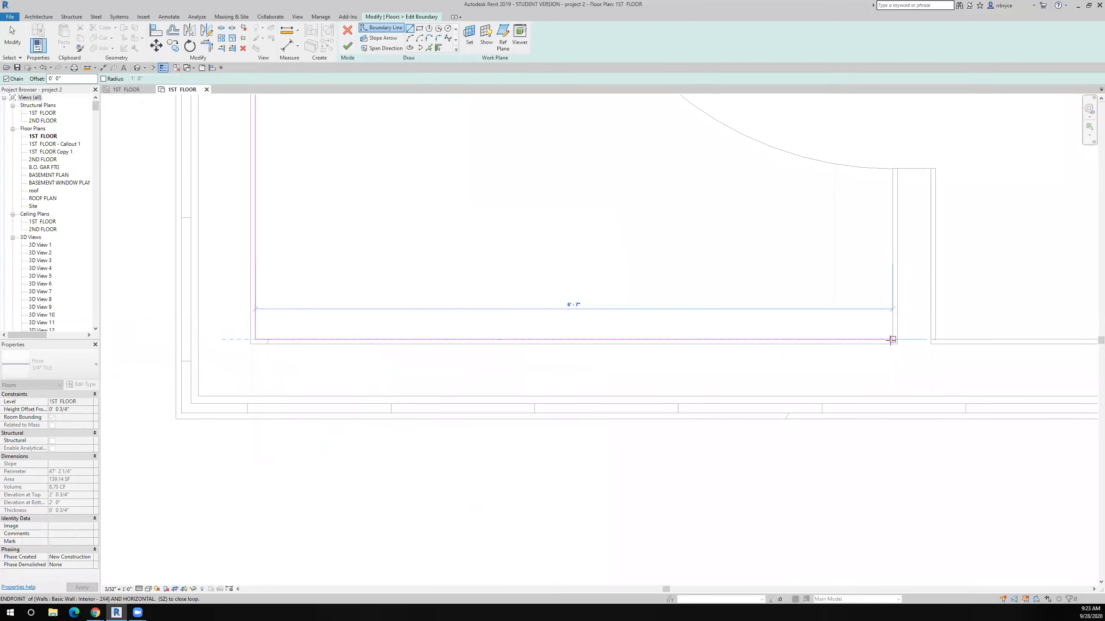
left_click(893, 168)
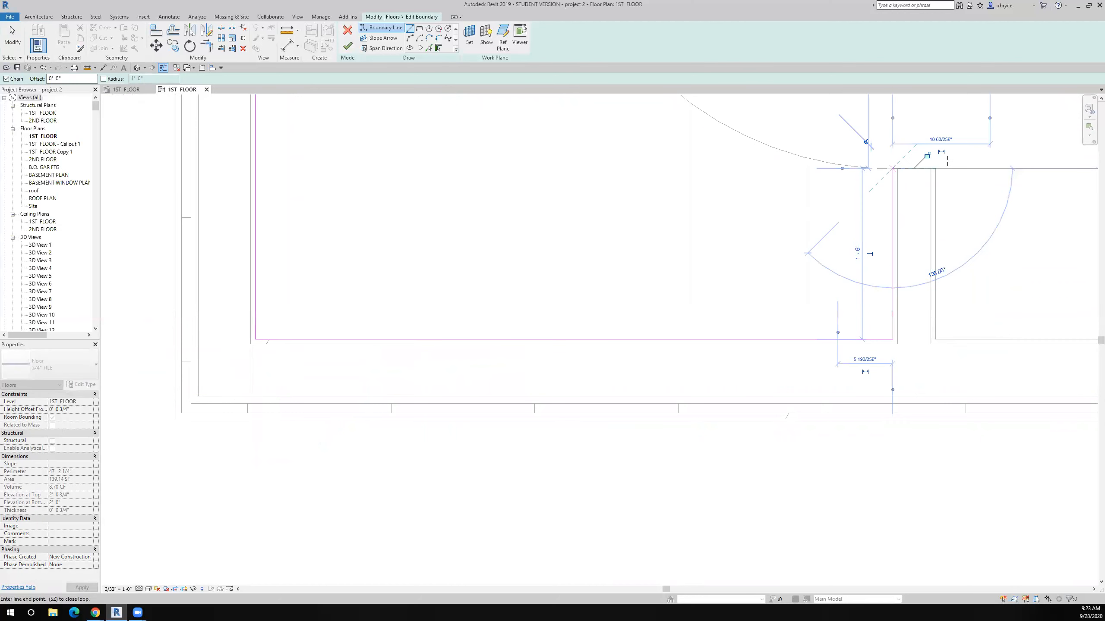
Step: Carry the boundary across the closet's lower jamb, along the hall's lower wall and around the exterior door's recess
scroll(804, 227, "down", 4)
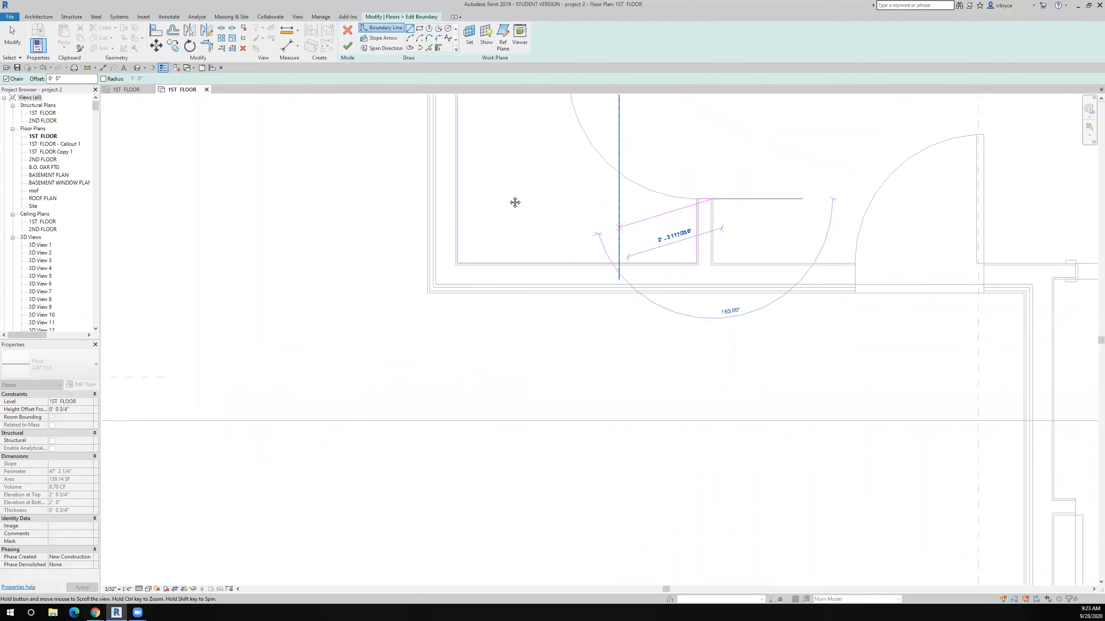
scroll(613, 221, "up", 3)
left_click(609, 239)
scroll(652, 237, "down", 4)
scroll(765, 235, "up", 5)
left_click(722, 238)
left_click(722, 332)
scroll(720, 335, "down", 4)
scroll(717, 339, "up", 2)
left_click(892, 330)
left_click(893, 291)
Step: Extend the boundary along the hall wall to the cased opening, through its jamb and to the upper corner of the room below
scroll(739, 279, "up", 6)
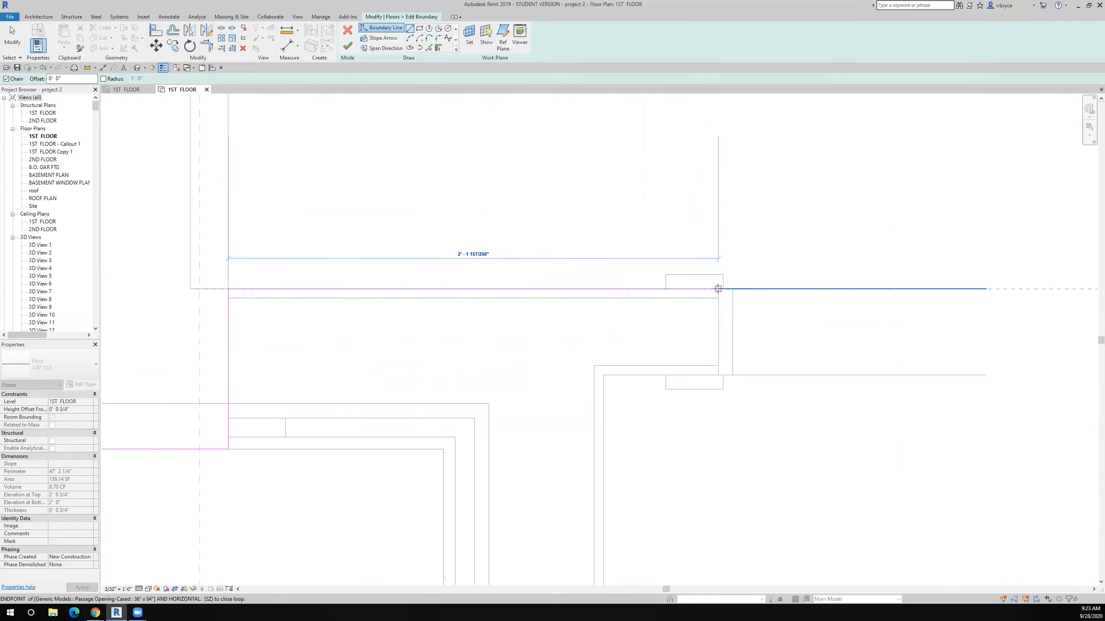
left_click(718, 288)
left_click(718, 374)
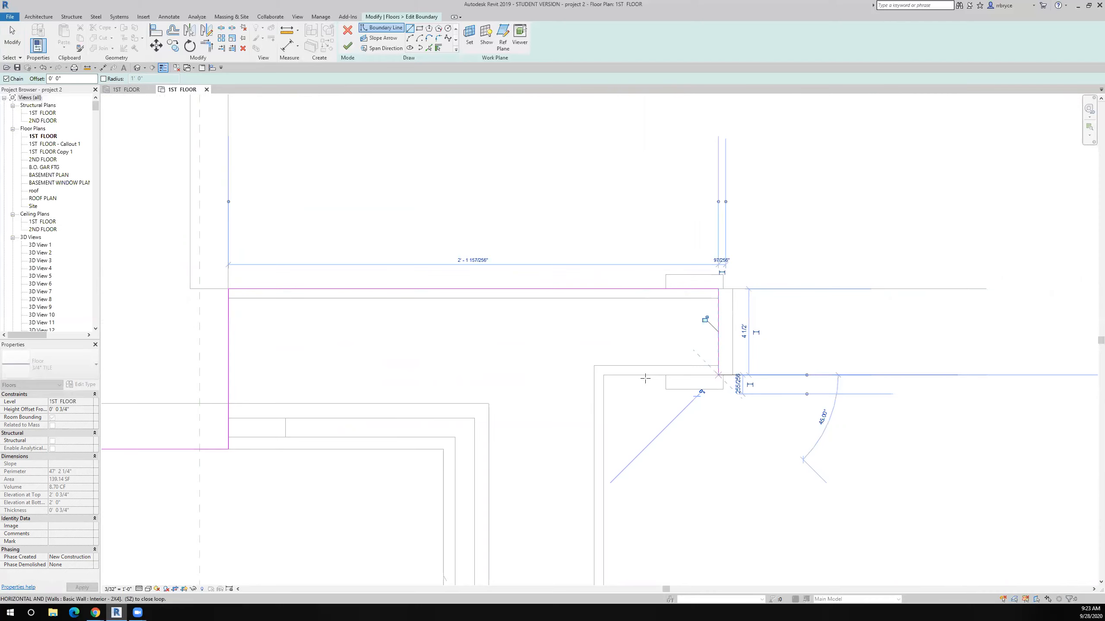
left_click(603, 374)
Step: Trace the boundary down that room's outer wall, across to the bathroom doorway and through its jamb to the bathroom's upper corner
scroll(583, 313, "down", 5)
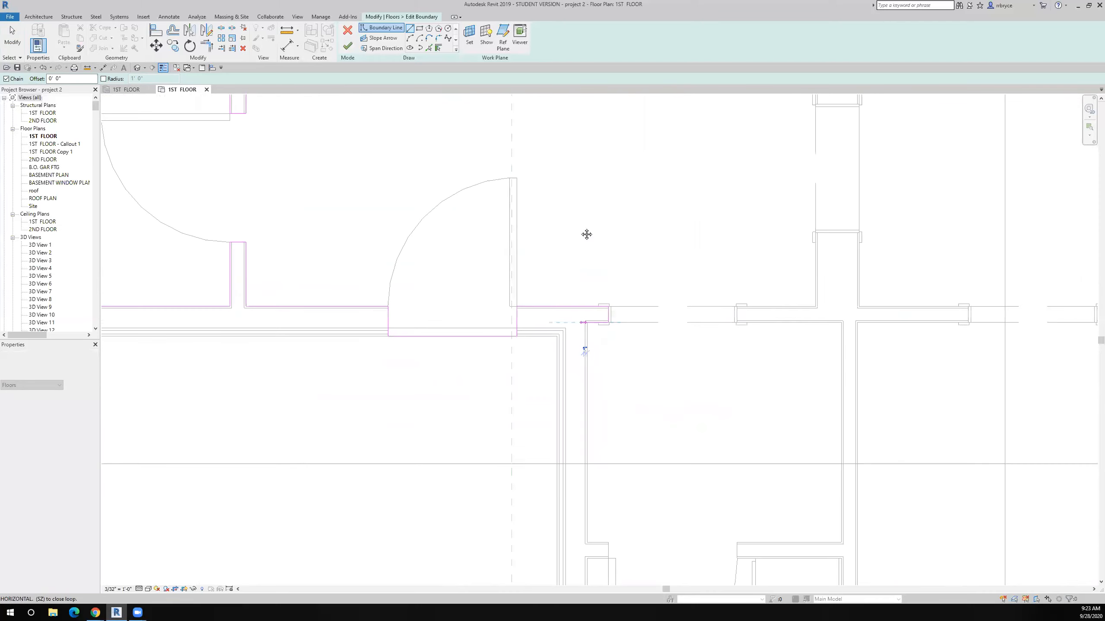
scroll(598, 394, "up", 6)
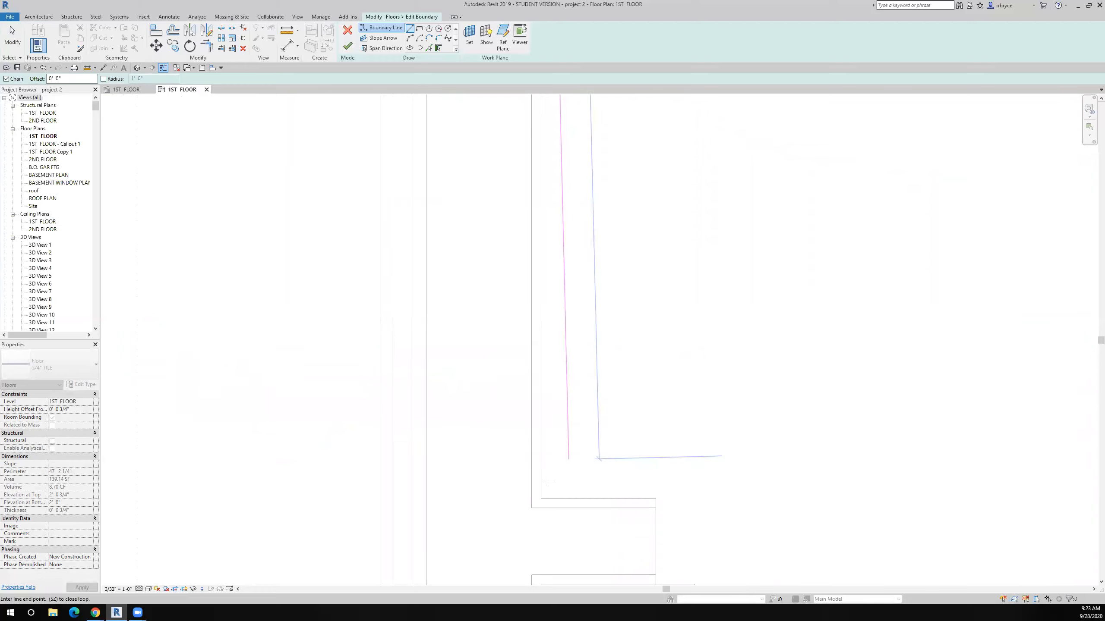
left_click(540, 498)
left_click(658, 497)
scroll(652, 470, "down", 3)
middle_click_drag(652, 464, 665, 276)
scroll(670, 312, "up", 2)
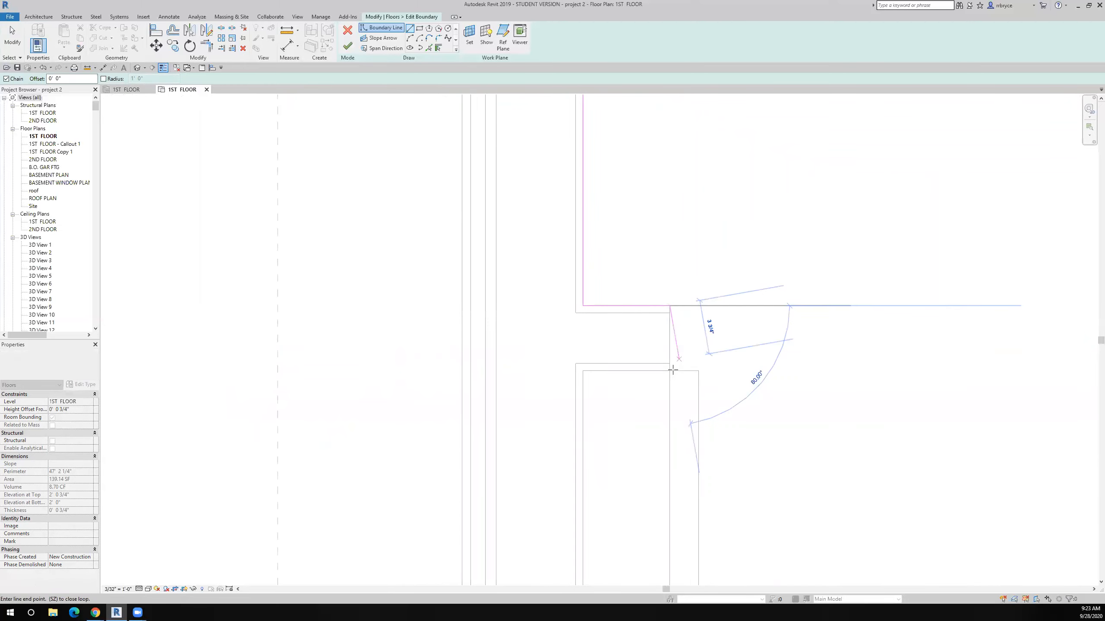
scroll(584, 369, "down", 3)
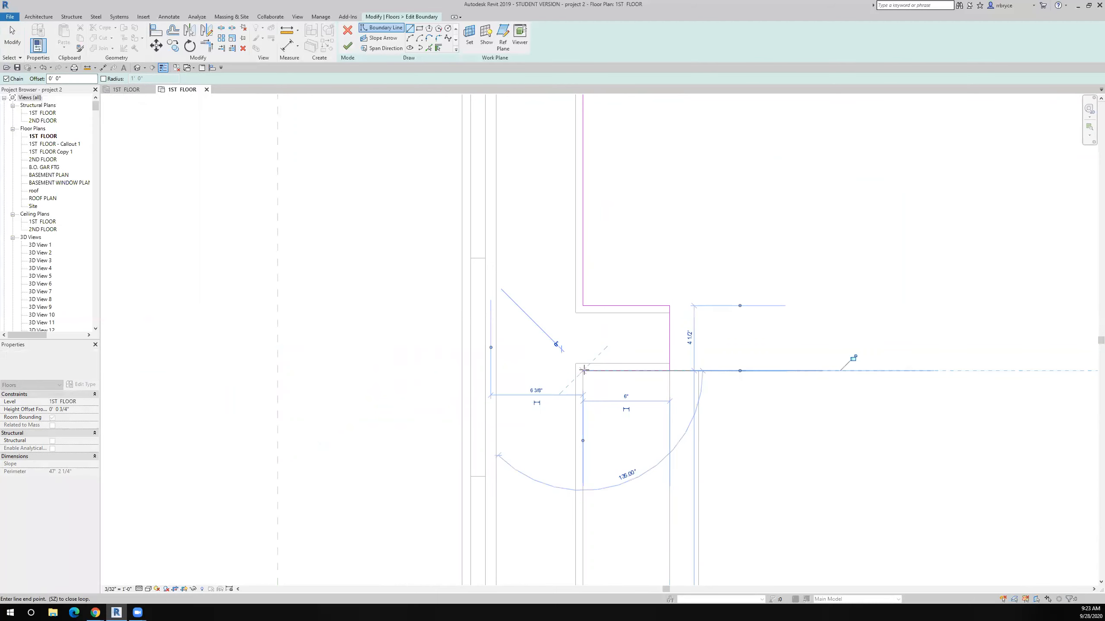
Step: Trace the boundary down the bathroom's outer wall to its lower corner and along the lower wall to the opposite corner
scroll(603, 302, "down", 3)
middle_click_drag(603, 301, 615, 146)
scroll(584, 406, "up", 5)
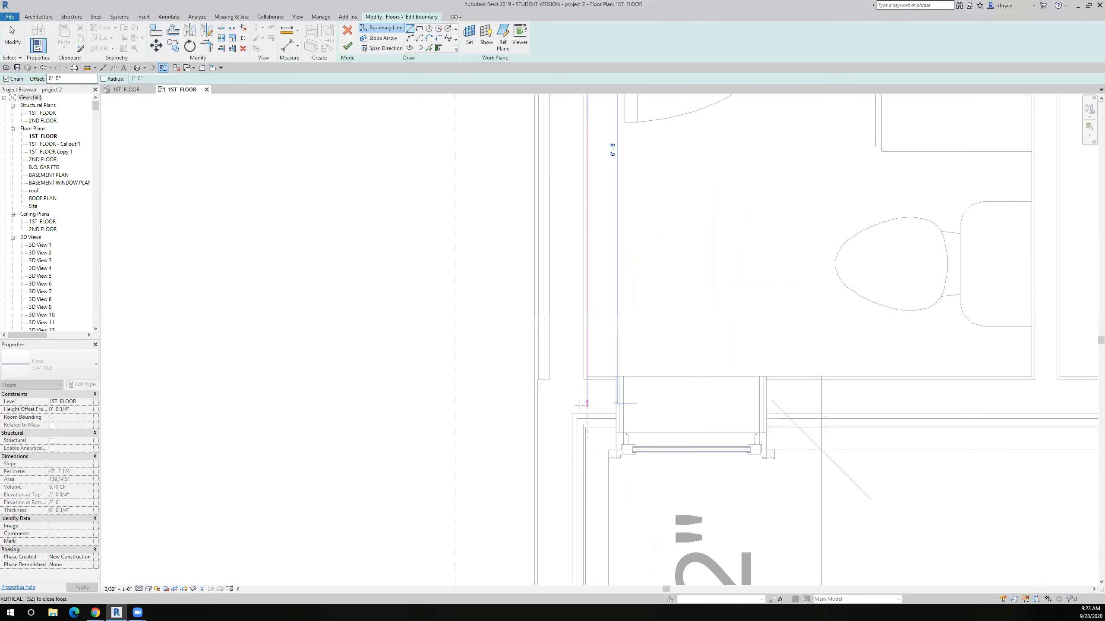
scroll(595, 343, "up", 2)
left_click(592, 355)
scroll(592, 355, "down", 3)
scroll(784, 344, "up", 5)
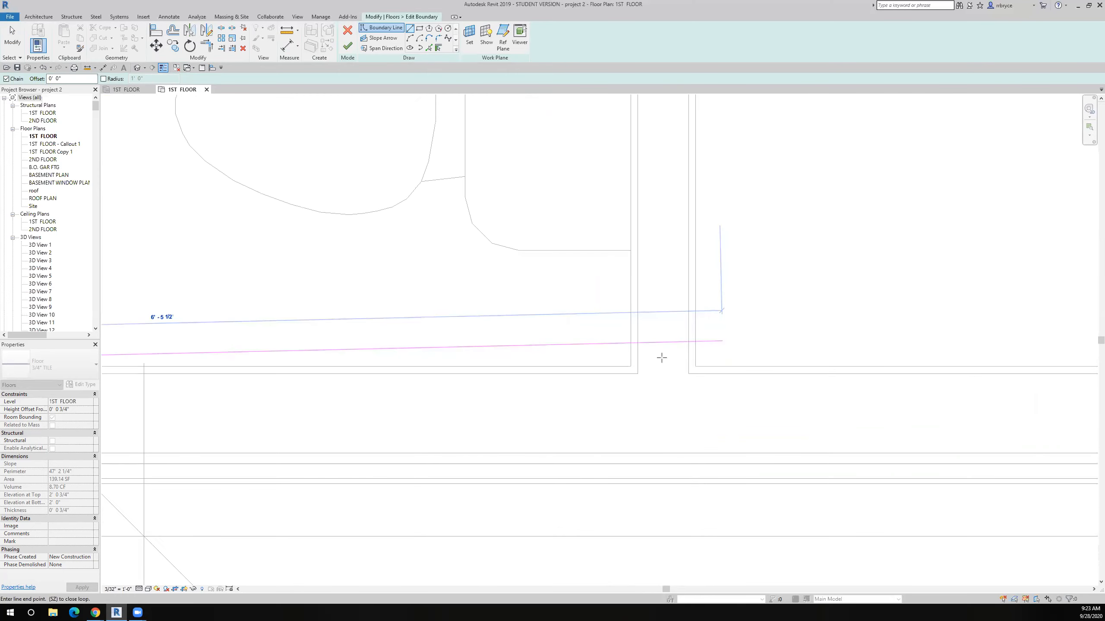
left_click(630, 366)
Step: Trace up the bathroom's inner wall, back to the doorway's other jamb and through it to the lower corner of the room above
scroll(629, 365, "down", 4)
scroll(567, 434, "up", 5)
left_click(637, 296)
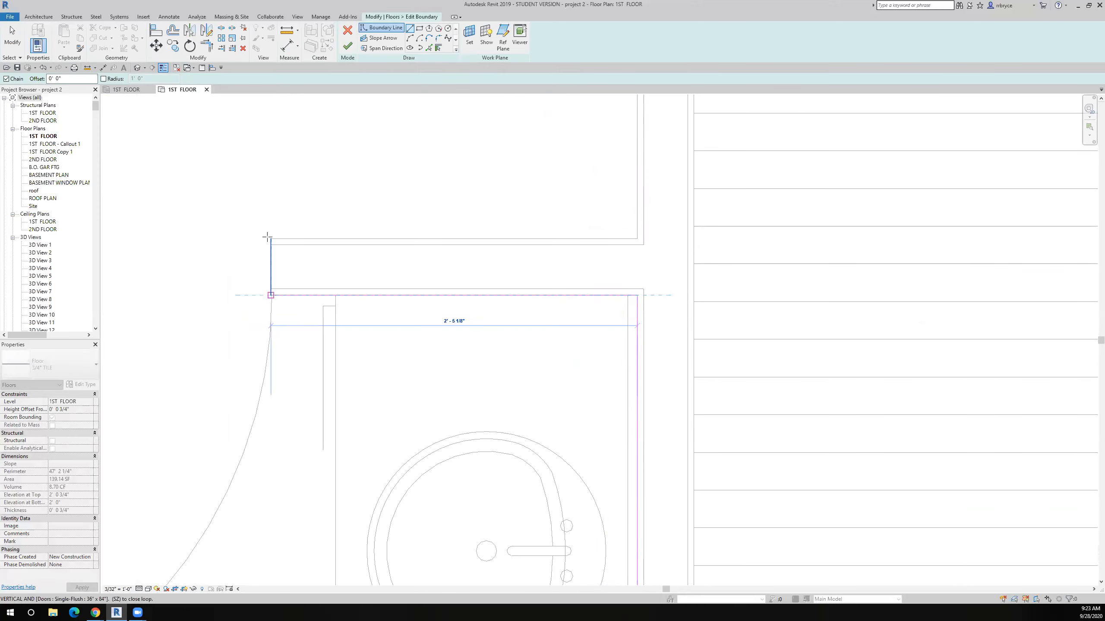
left_click(685, 234)
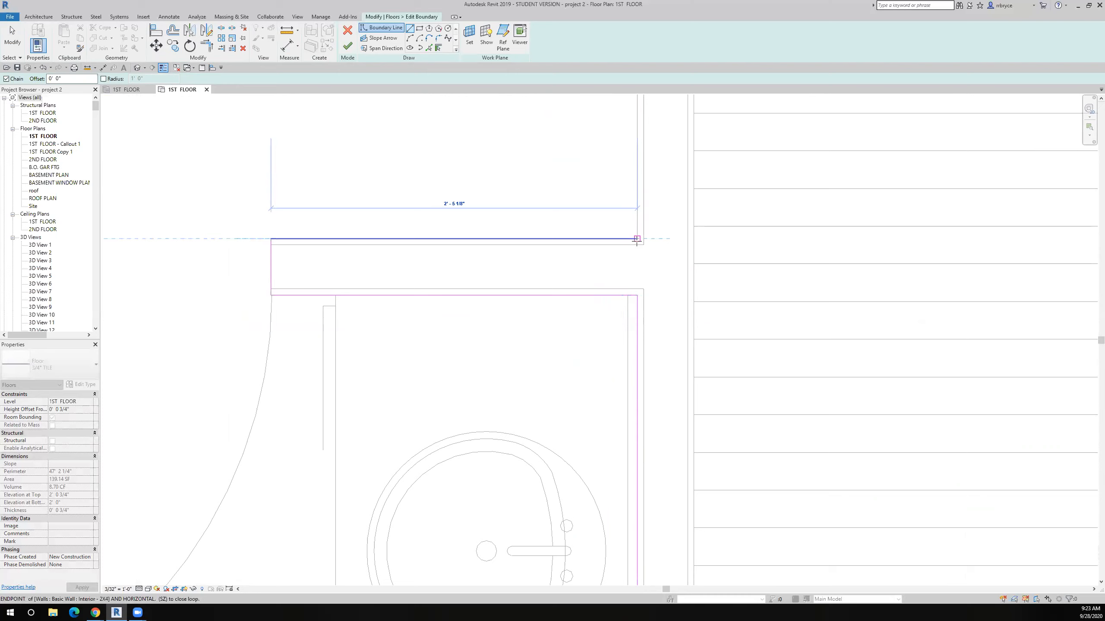
left_click(638, 239)
Step: Continue the boundary up that room's inner wall to its upper corner and across to the near jamb of the cased opening
scroll(629, 311, "down", 9)
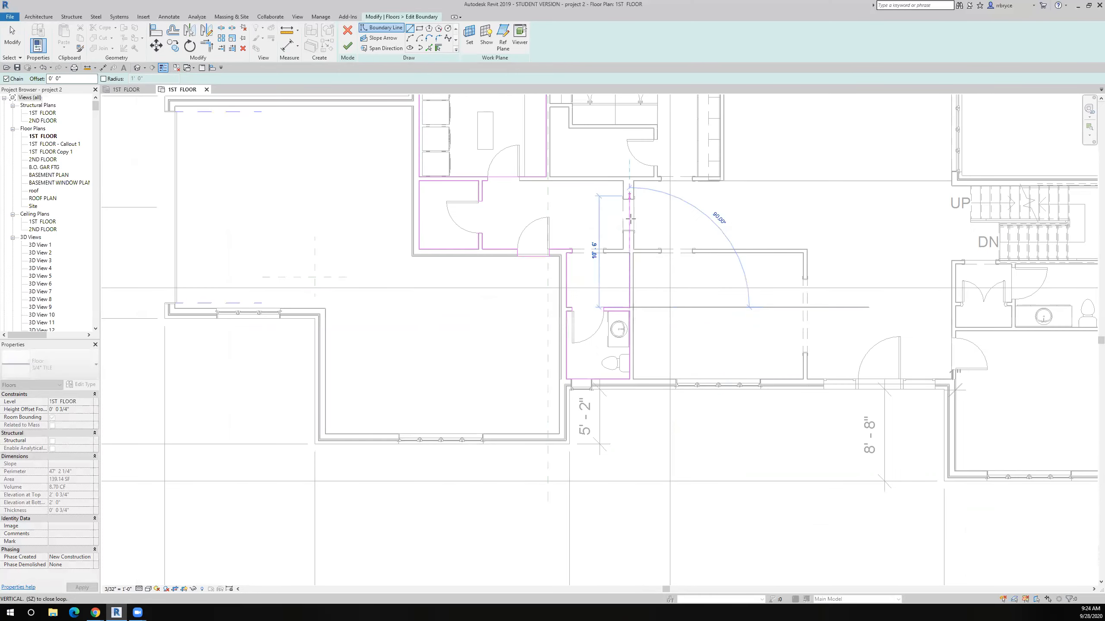
scroll(633, 196, "up", 5)
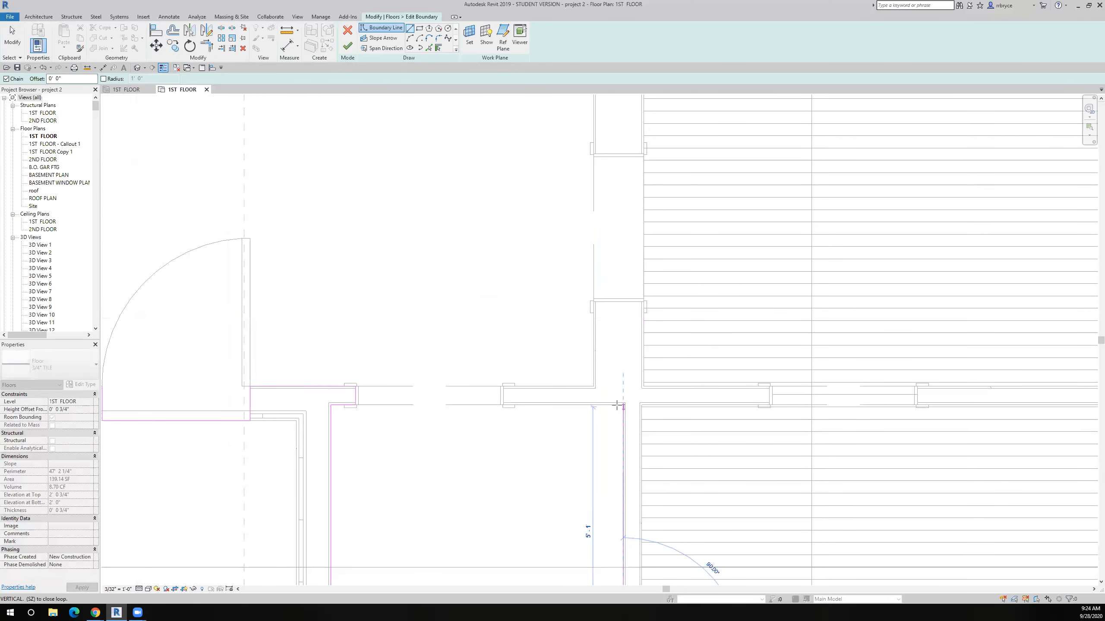
scroll(620, 405, "up", 4)
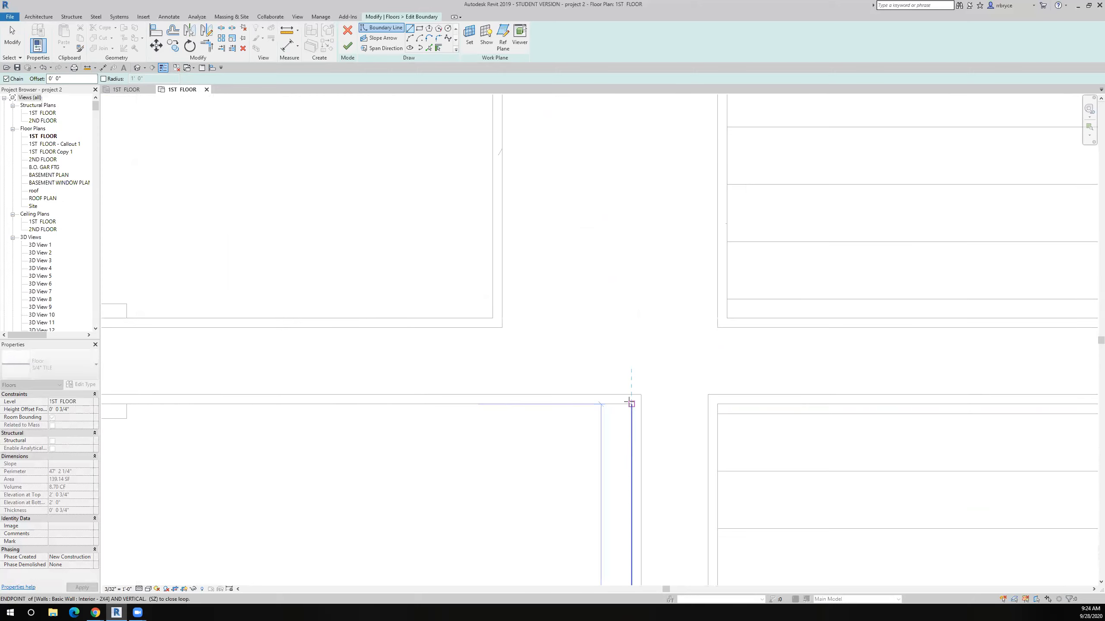
left_click(630, 404)
scroll(630, 403, "down", 4)
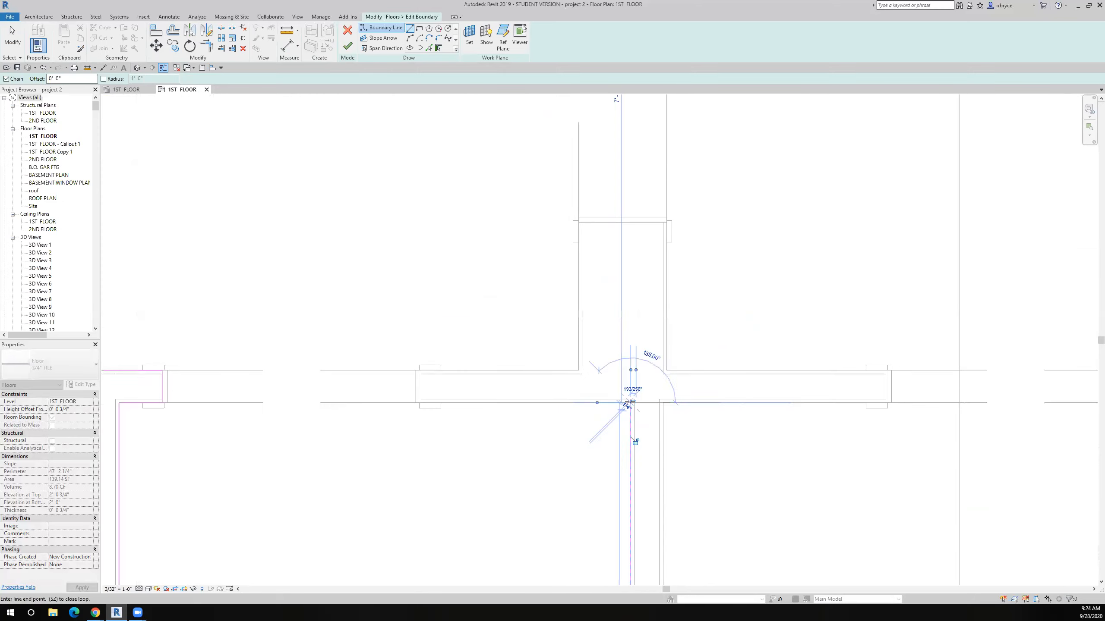
left_click(419, 403)
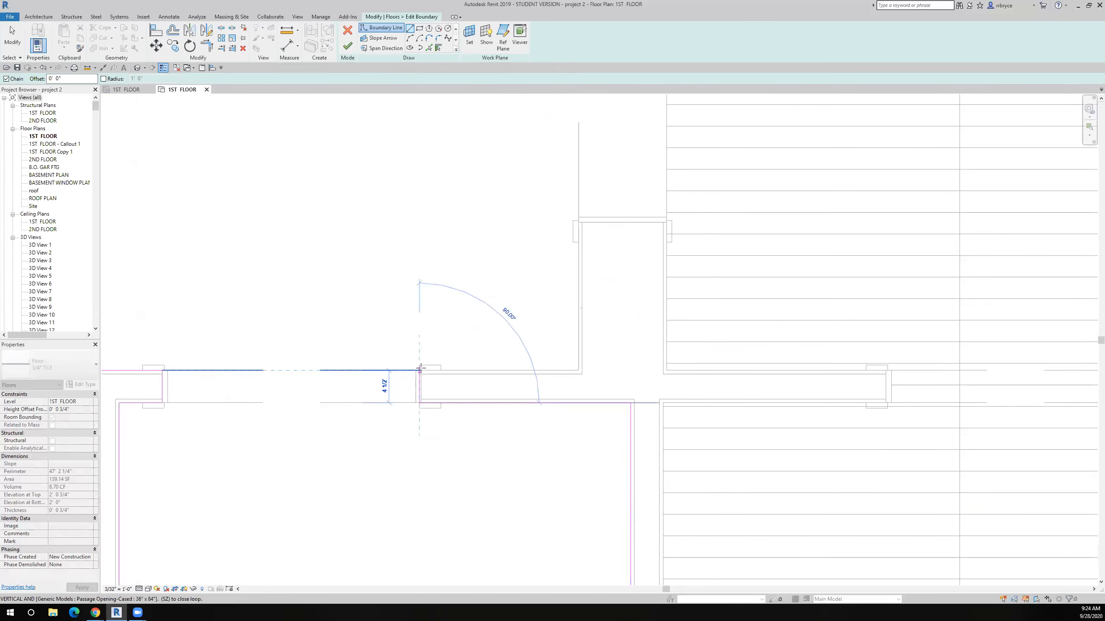
Step: Carry the boundary through the cased opening's jamb, along the hall wall to its corner, then up and across the end opening's lower jamb
scroll(424, 370, "up", 4)
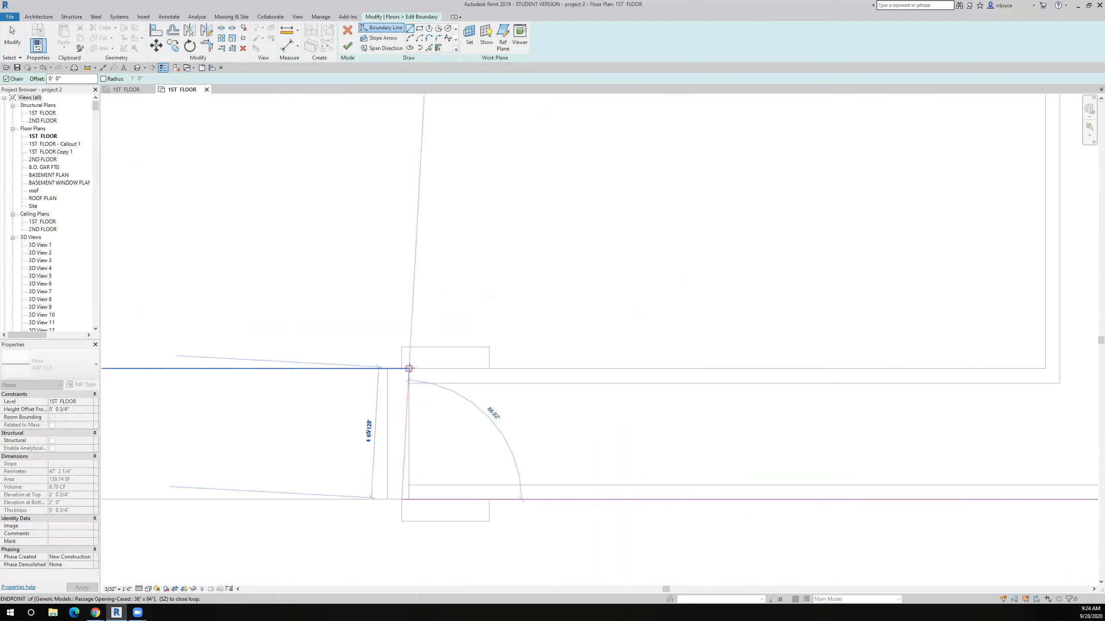
left_click(409, 368)
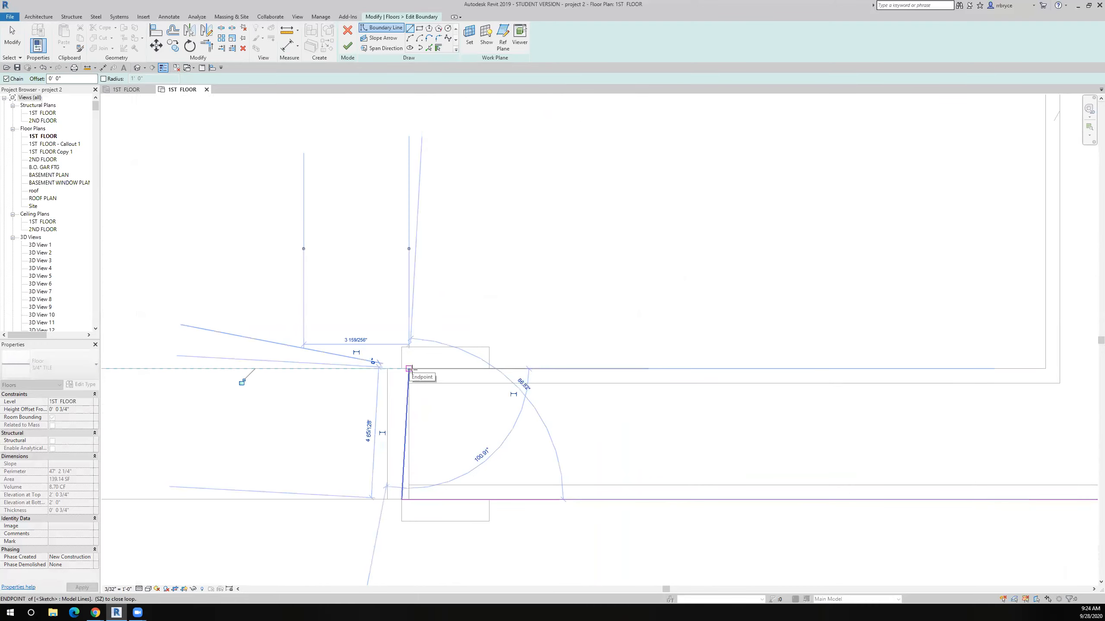
left_click(1045, 369)
scroll(1046, 365, "down", 4)
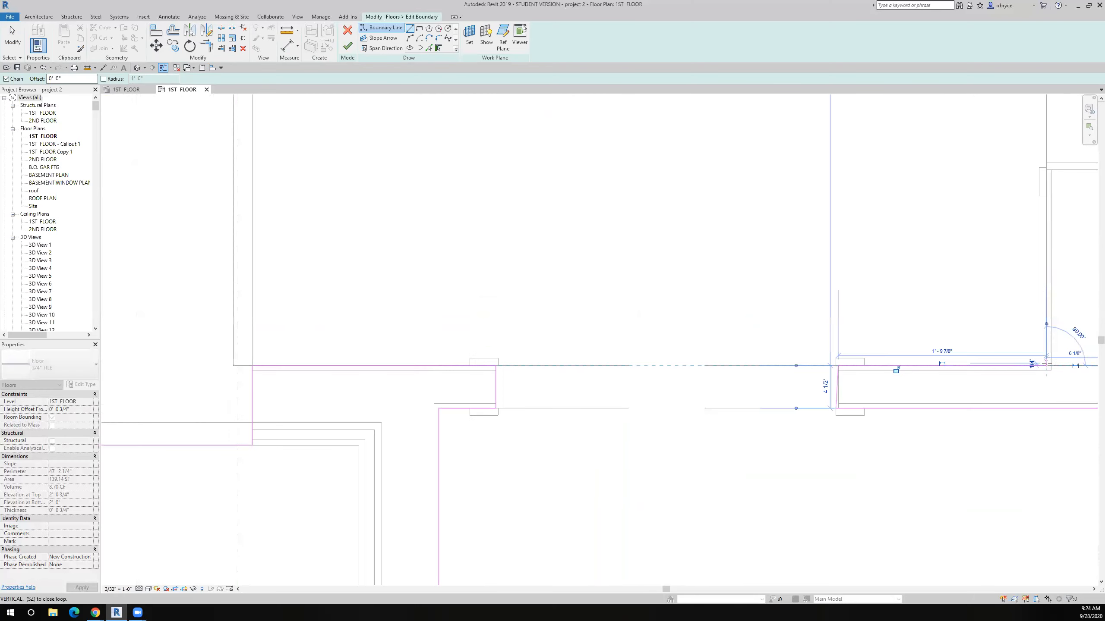
scroll(741, 324, "up", 4)
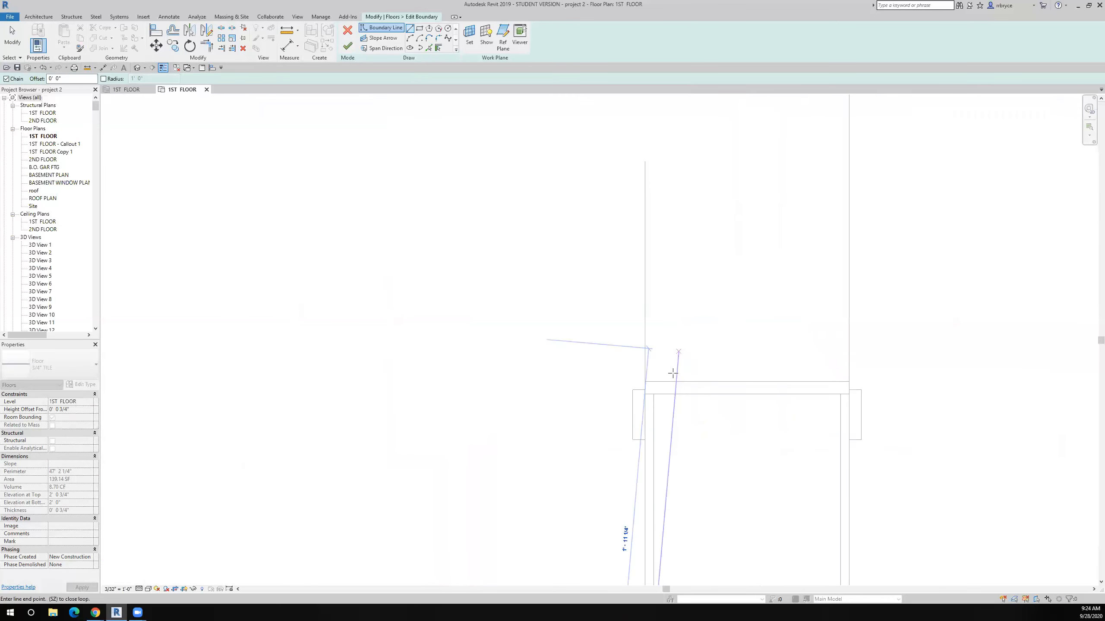
left_click(645, 381)
left_click(850, 380)
Step: Extend the boundary up the far face of the hall's end opening and back across its upper jamb
scroll(850, 380, "down", 3)
middle_click_drag(869, 130, 839, 375)
scroll(840, 375, "up", 3)
middle_click_drag(794, 465, 748, 340)
scroll(748, 340, "up", 1)
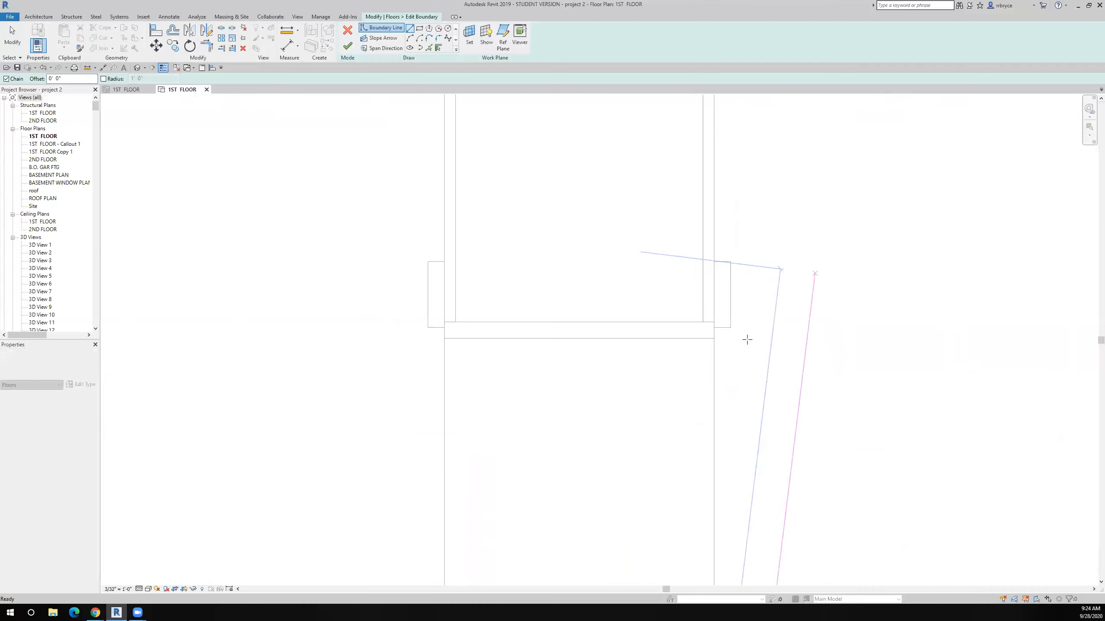
left_click(716, 339)
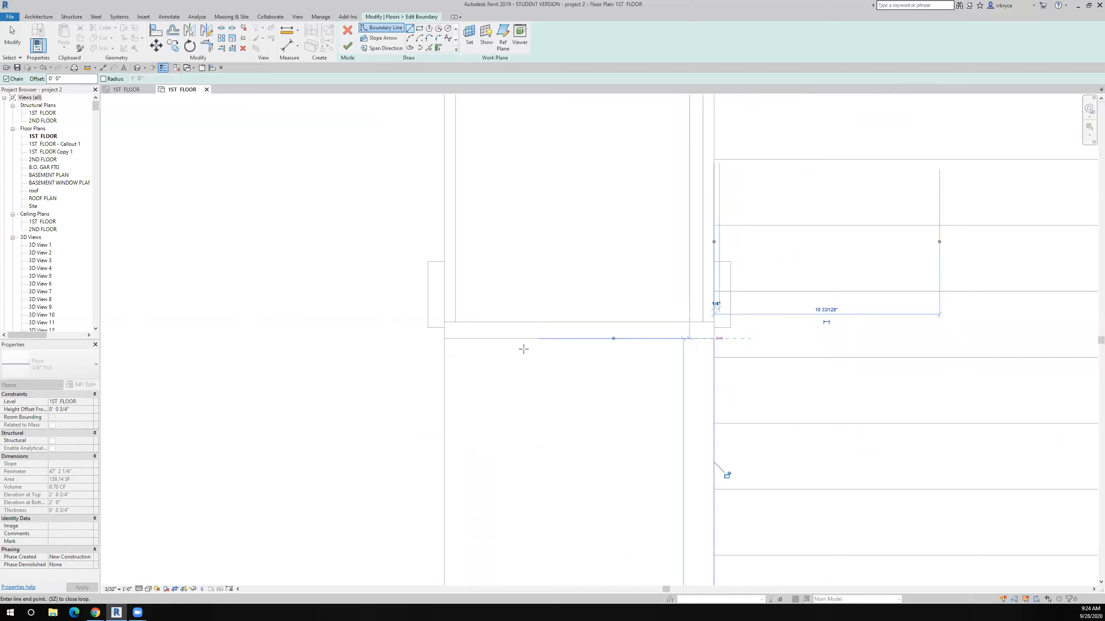
left_click(443, 339)
Step: Trace up to the hall's upper corner, along the upper wall to the laundry doorway and through its jamb to the laundry boundary
scroll(443, 339, "down", 4)
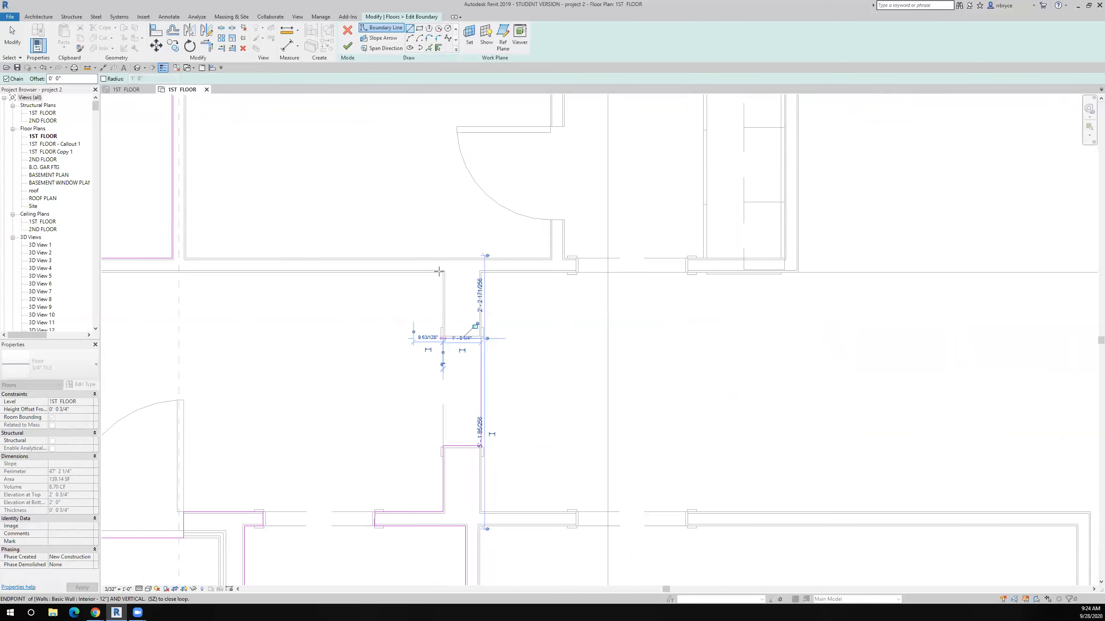
scroll(452, 278, "up", 4)
left_click(450, 274)
scroll(483, 306, "down", 3)
middle_click_drag(498, 329, 617, 314)
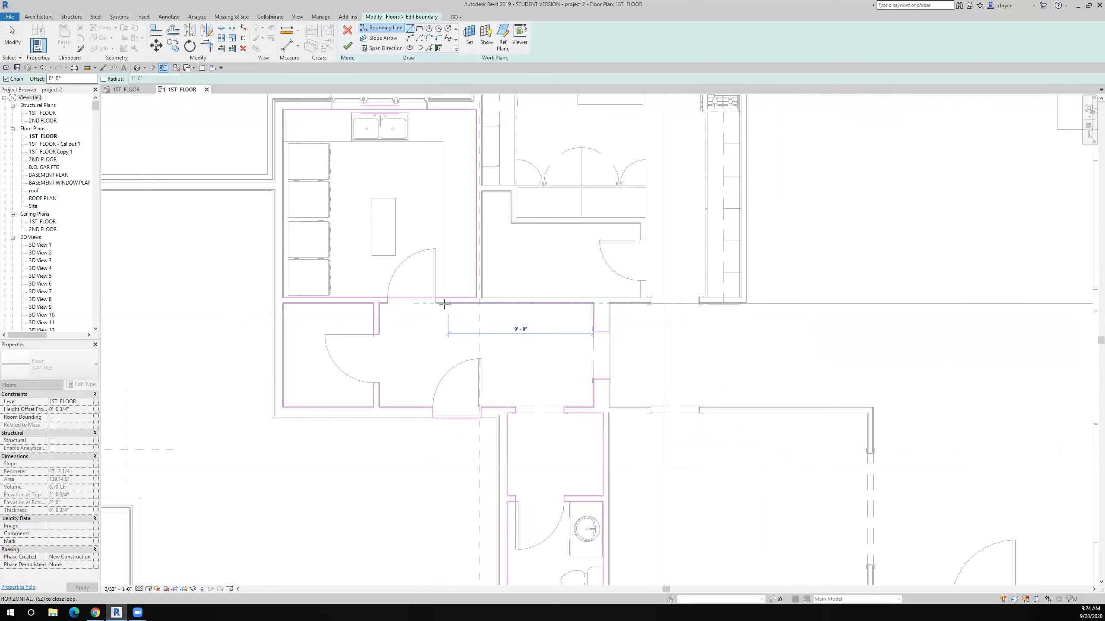
scroll(440, 301, "up", 6)
left_click(361, 294)
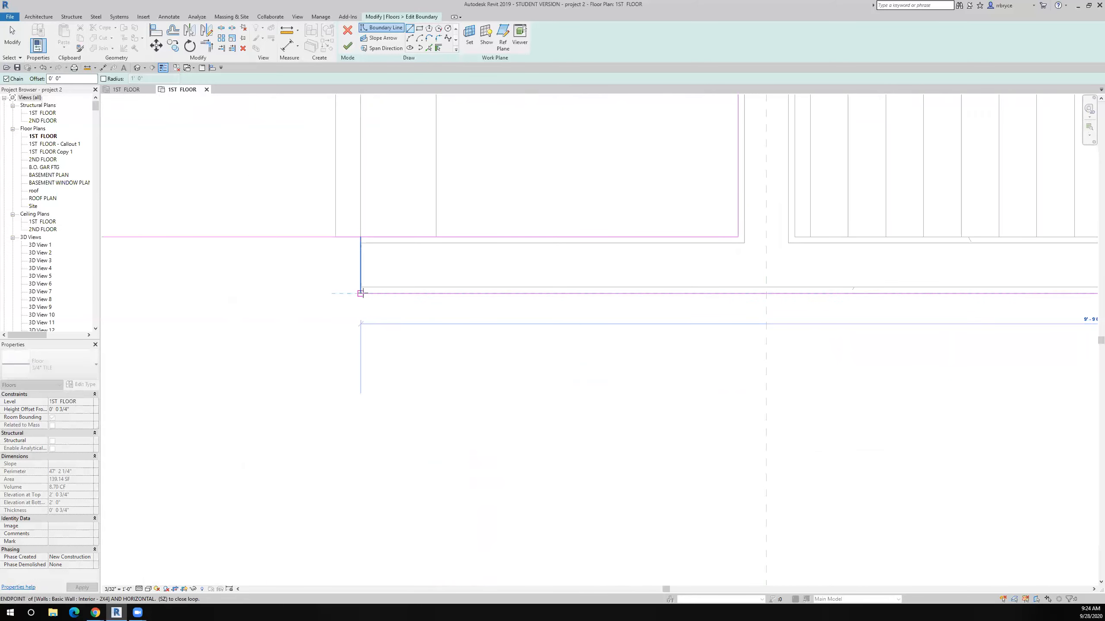
left_click(361, 238)
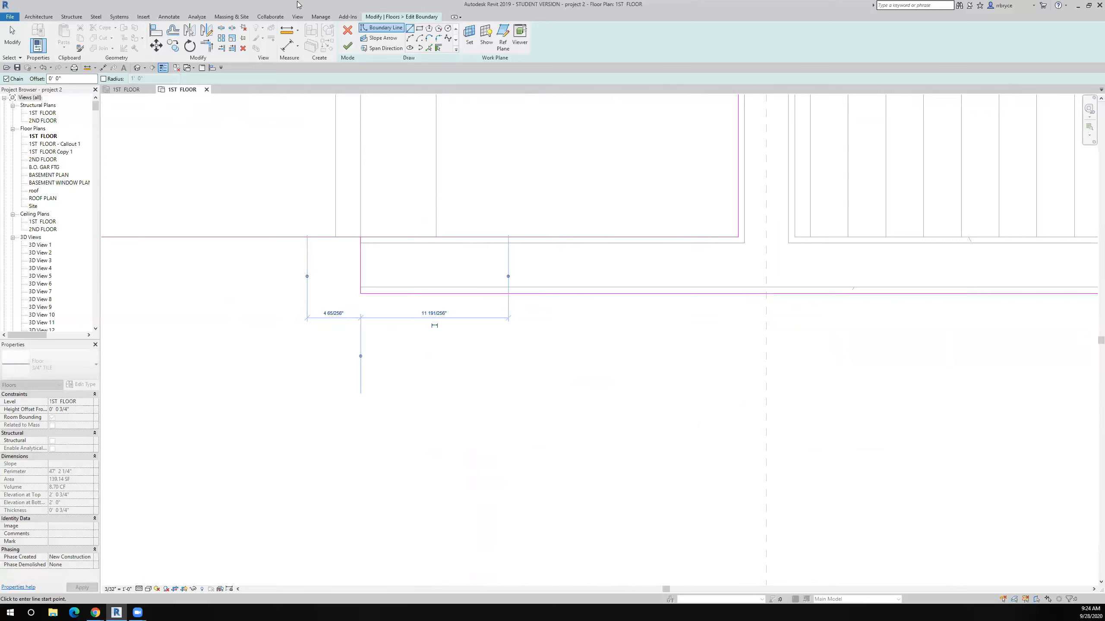
Step: Split the laundry room's lower boundary line at the doorway and trim both halves to the door's jamb lines
left_click(221, 29)
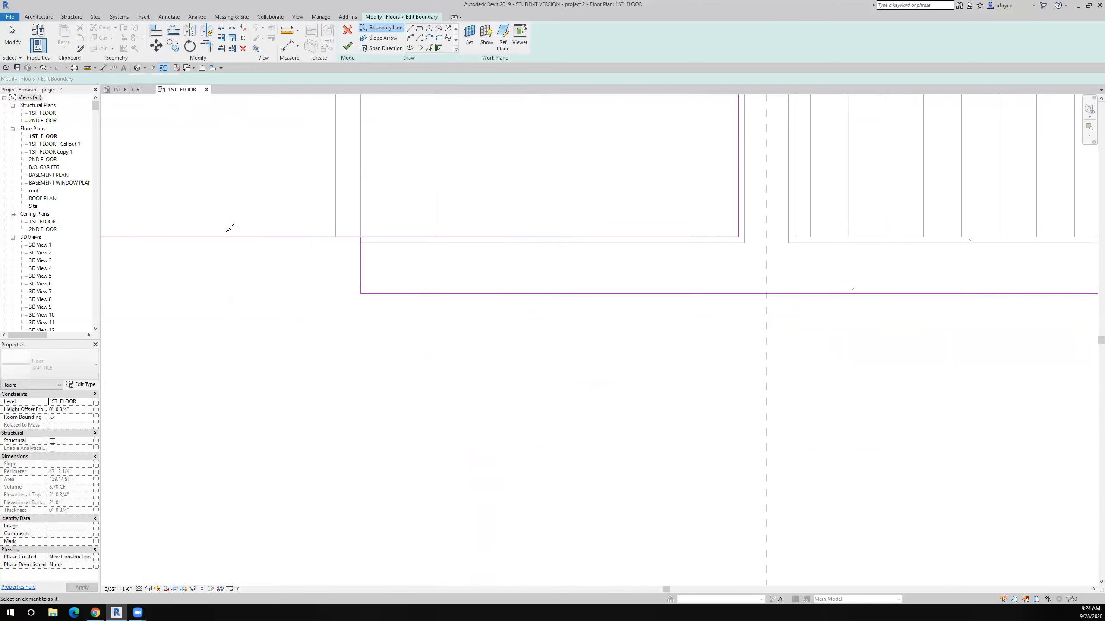
left_click(226, 238)
left_click(6, 31)
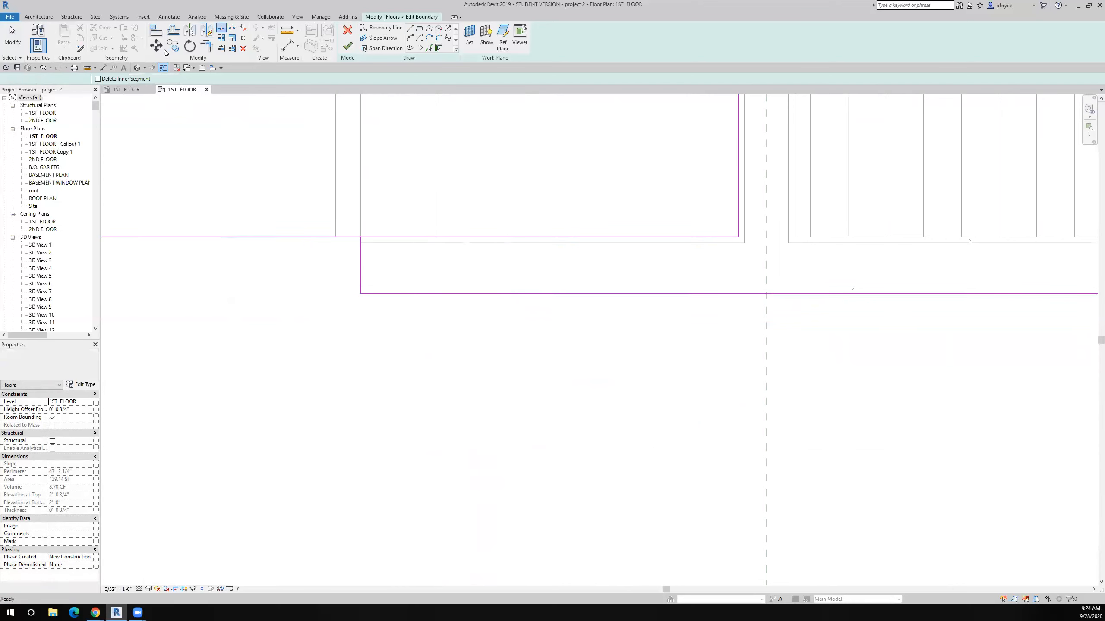
left_click(207, 45)
left_click(388, 238)
scroll(363, 274, "down", 1)
middle_click_drag(491, 299, 637, 289)
scroll(638, 289, "down", 4)
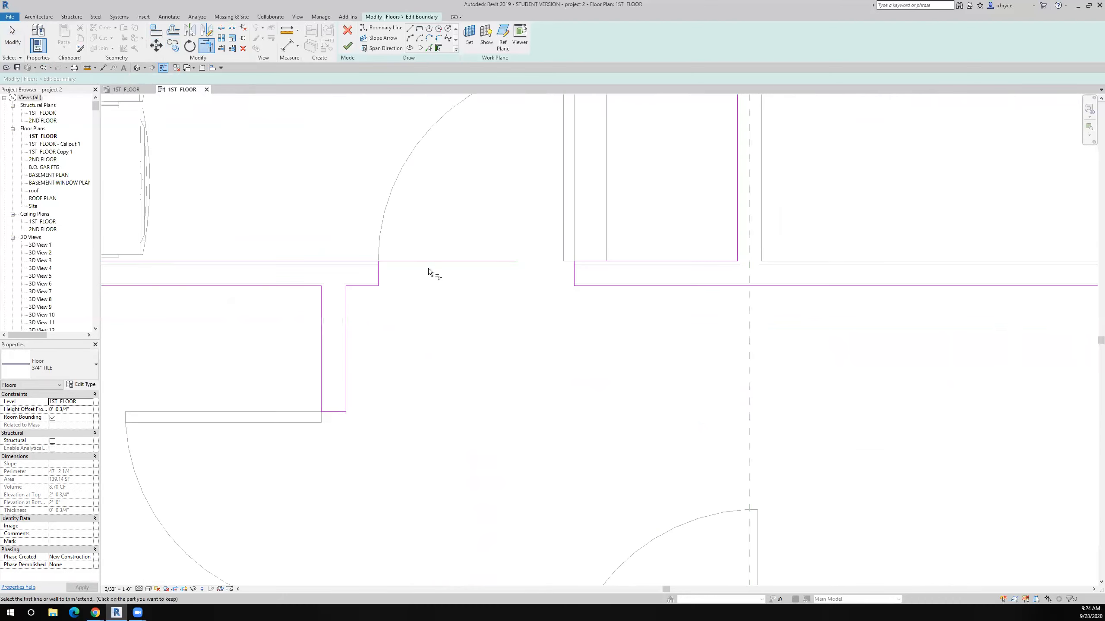
left_click(378, 271)
left_click(362, 262)
Step: Align the slanted boundary line at the cased opening's jamb with the end face of the wall
scroll(563, 408, "down", 5)
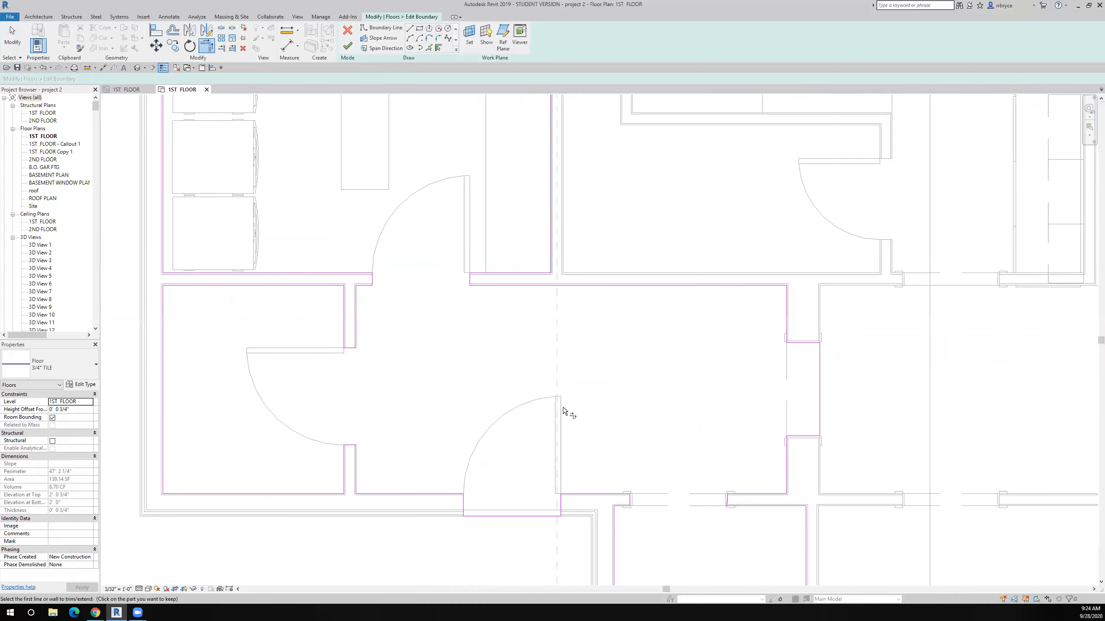
scroll(493, 342, "up", 6)
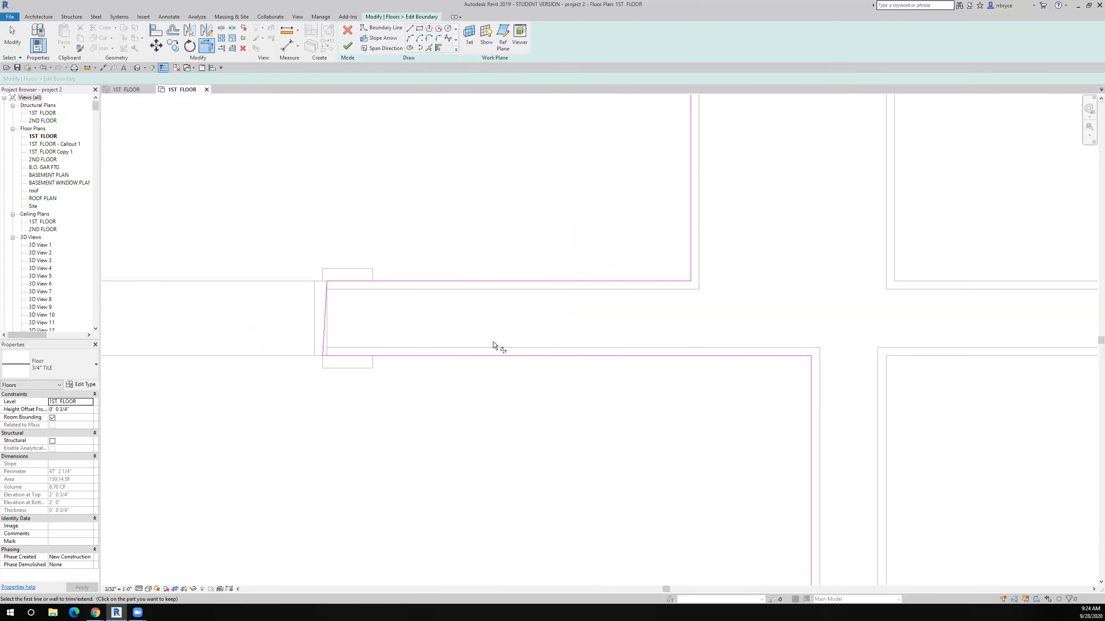
left_click(162, 34)
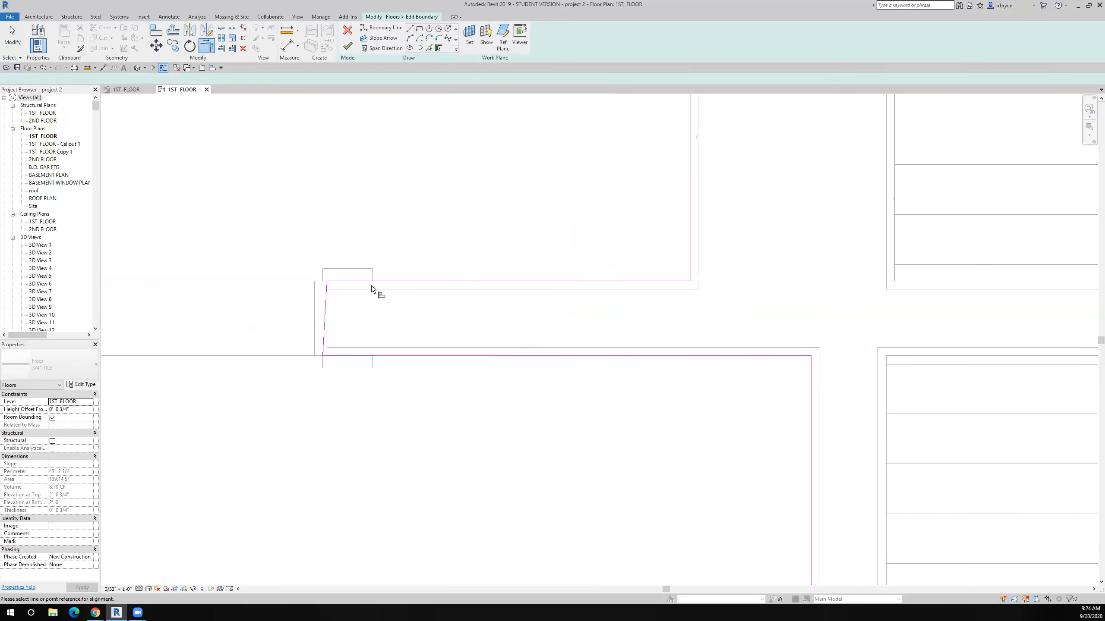
left_click(330, 339)
left_click(327, 338)
Step: Finish the tile floor's boundary edit and clear the floor selection
scroll(369, 399, "down", 5)
scroll(368, 399, "down", 5)
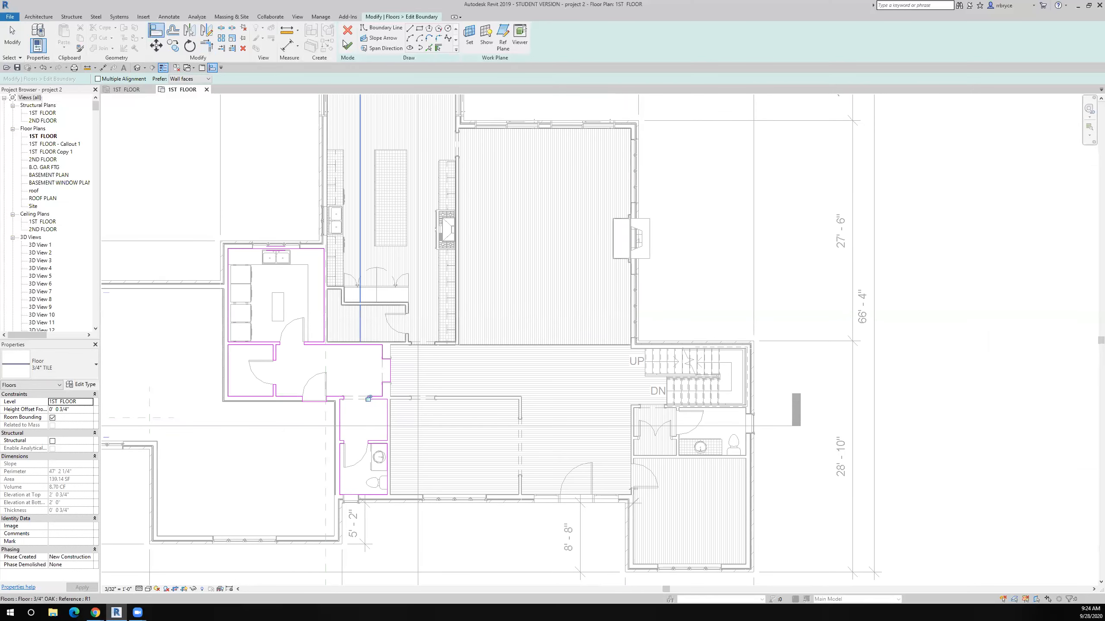
left_click(350, 47)
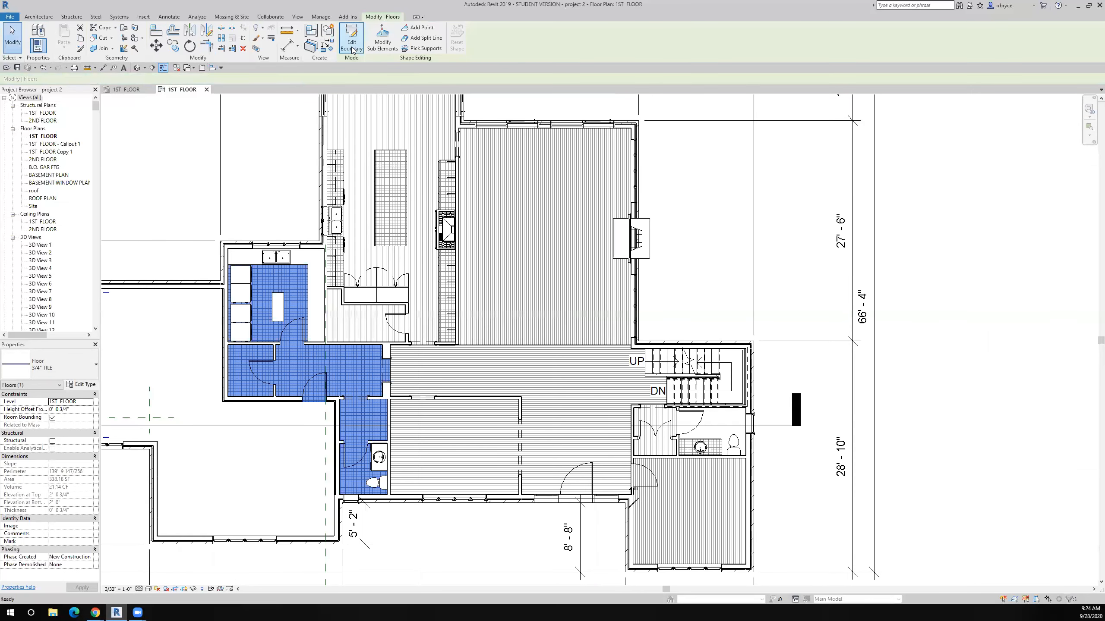
left_click(937, 390)
scroll(944, 390, "down", 4)
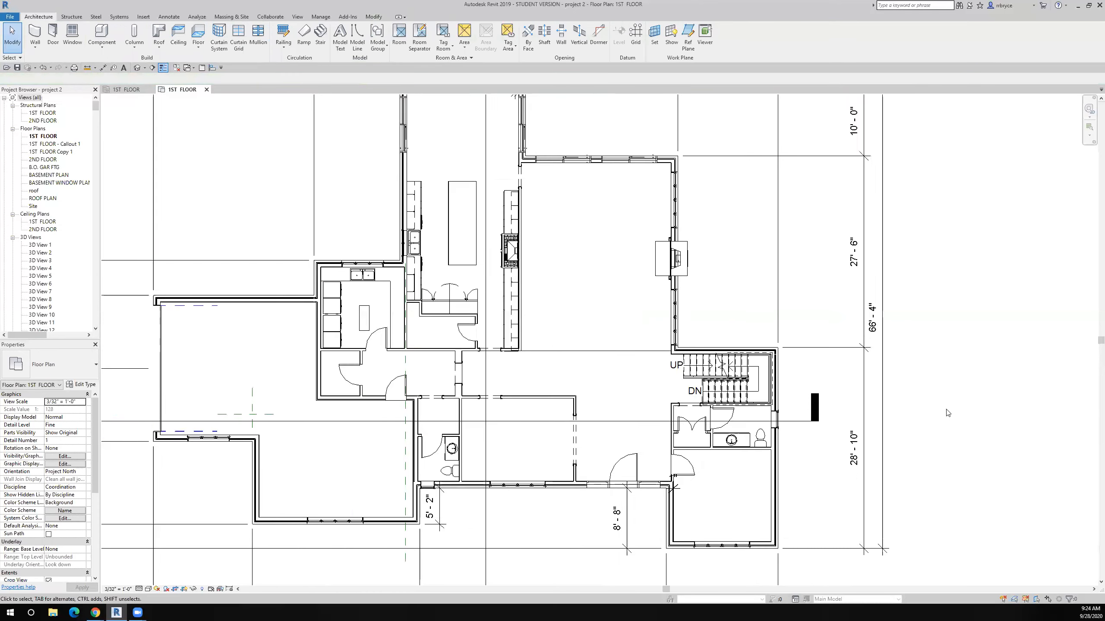
scroll(917, 323, "up", 2)
middle_click_drag(894, 370, 883, 398)
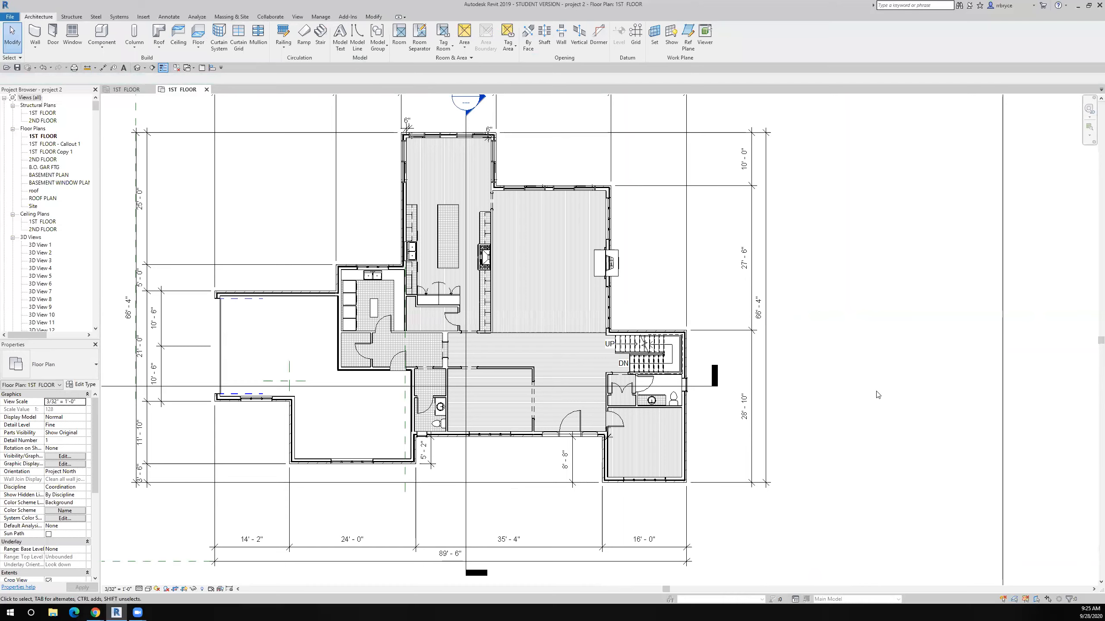